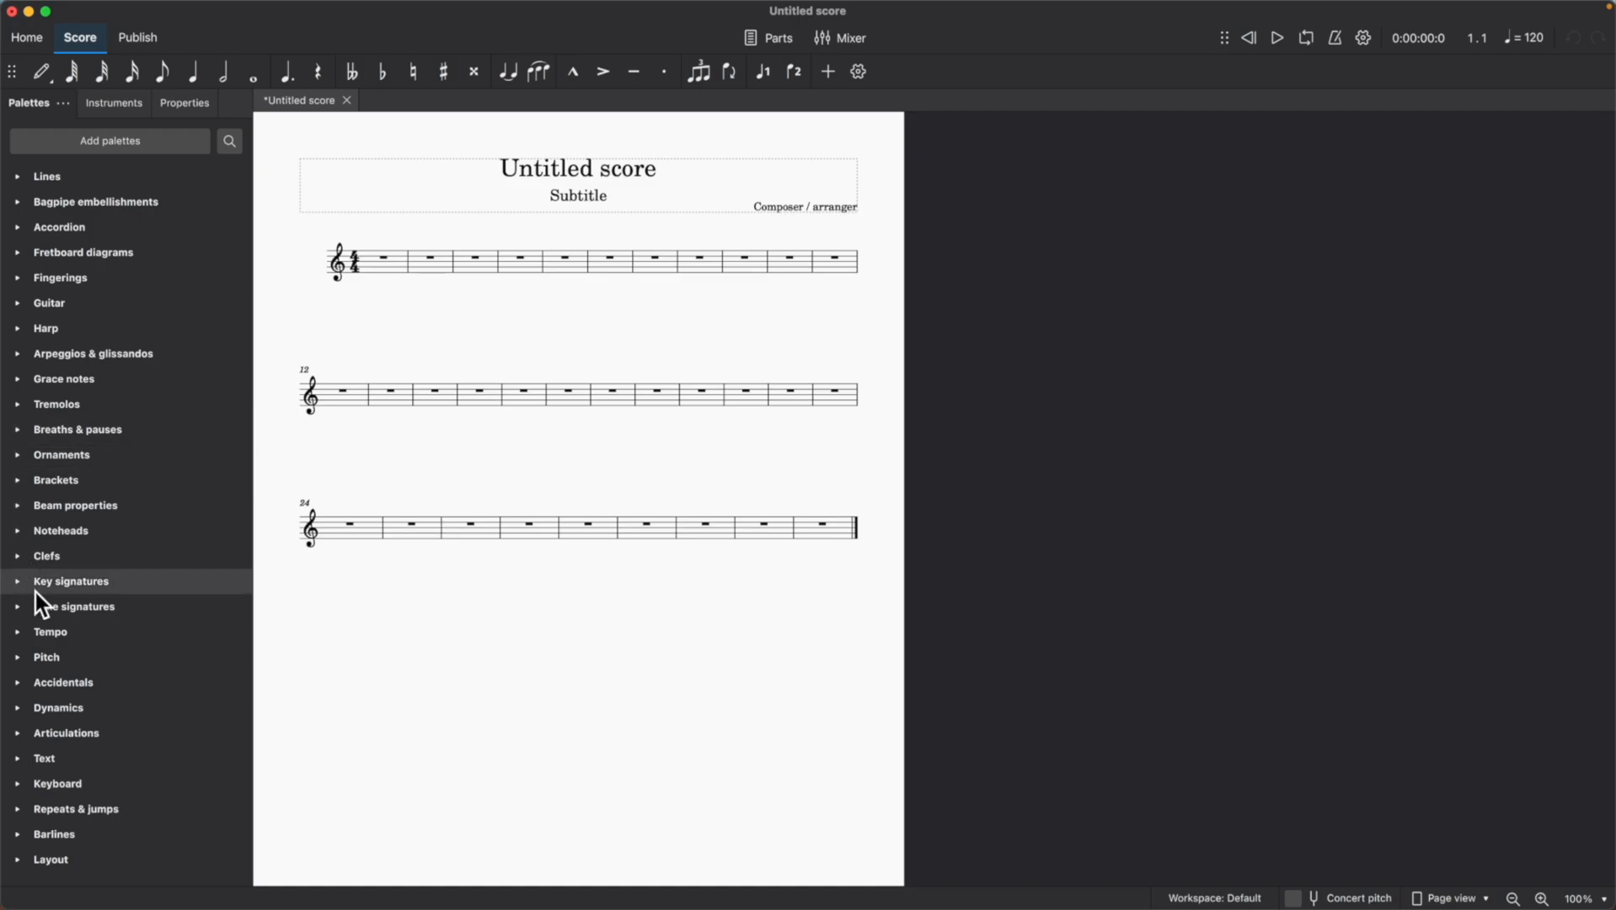
Create a custom key signature with slashed half-flats on B and E and add it to the key signatures palette.
left_click(16, 581)
left_click(204, 736)
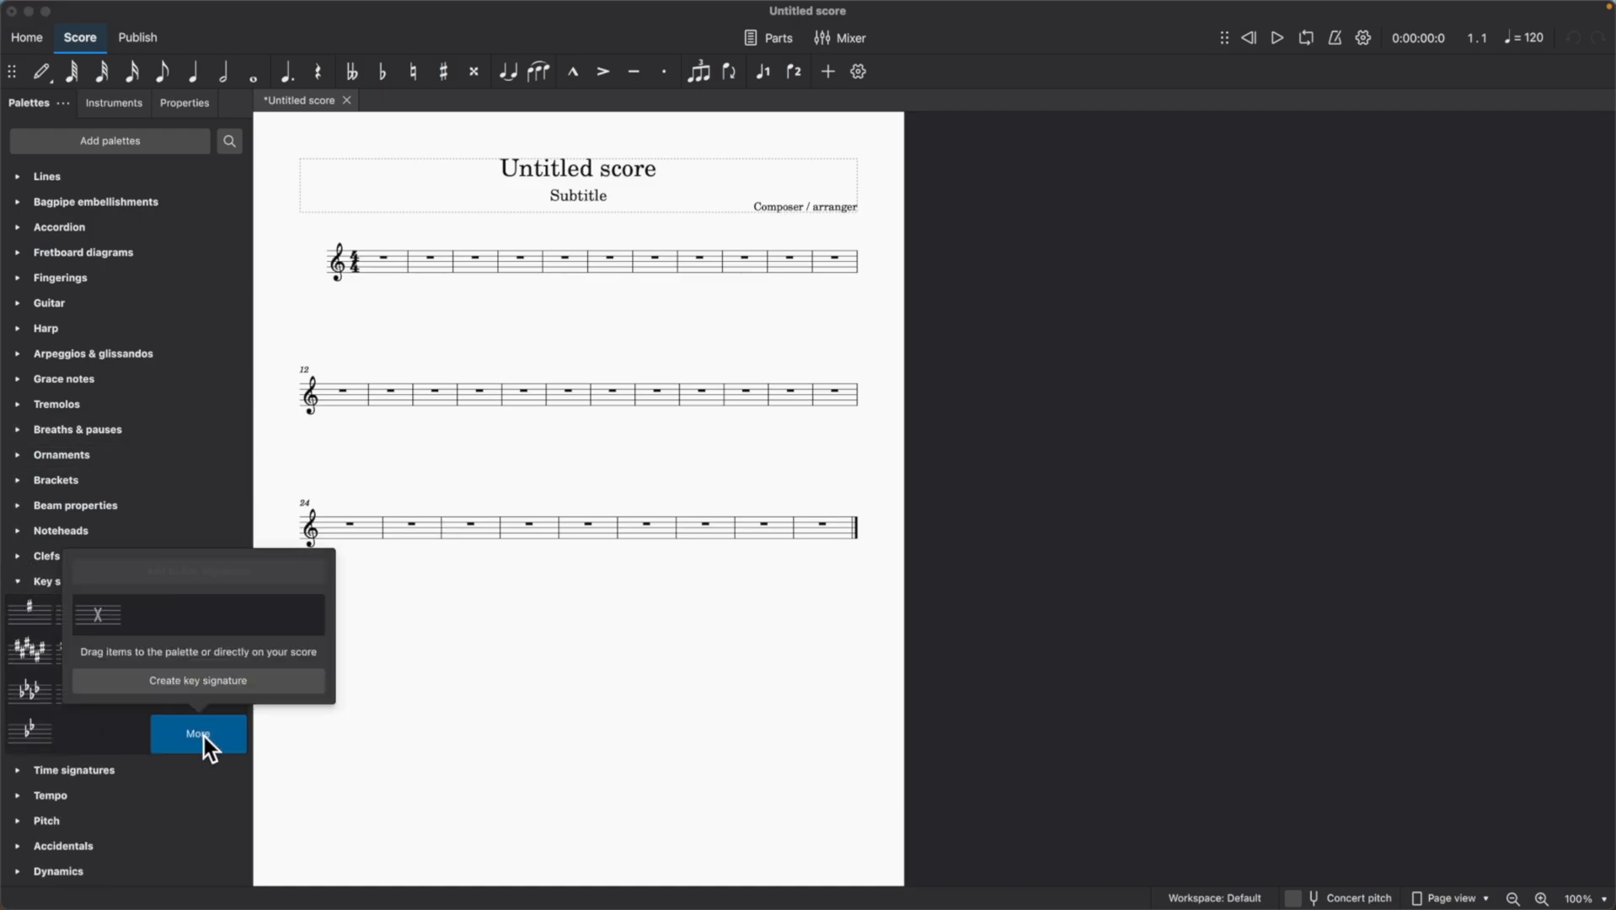
left_click(229, 682)
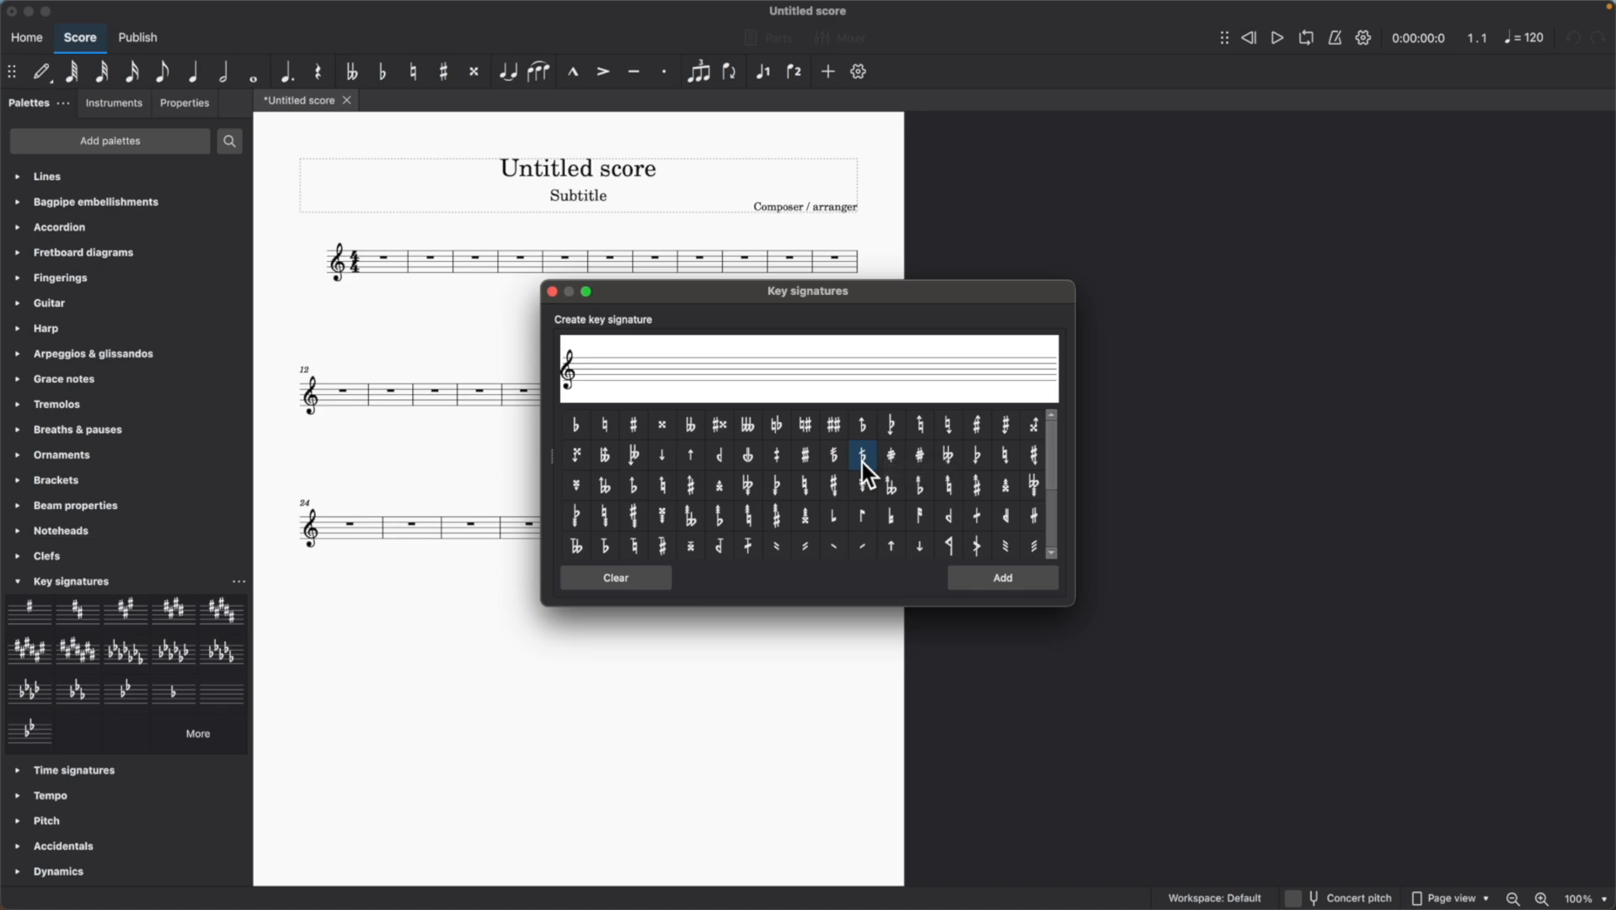
mouse_move(862, 461)
left_mouse_down()
mouse_move(802, 421)
mouse_move(587, 369)
left_mouse_up()
left_click_drag(582, 368, 586, 371)
left_click_drag(858, 456, 595, 359)
left_click(1006, 578)
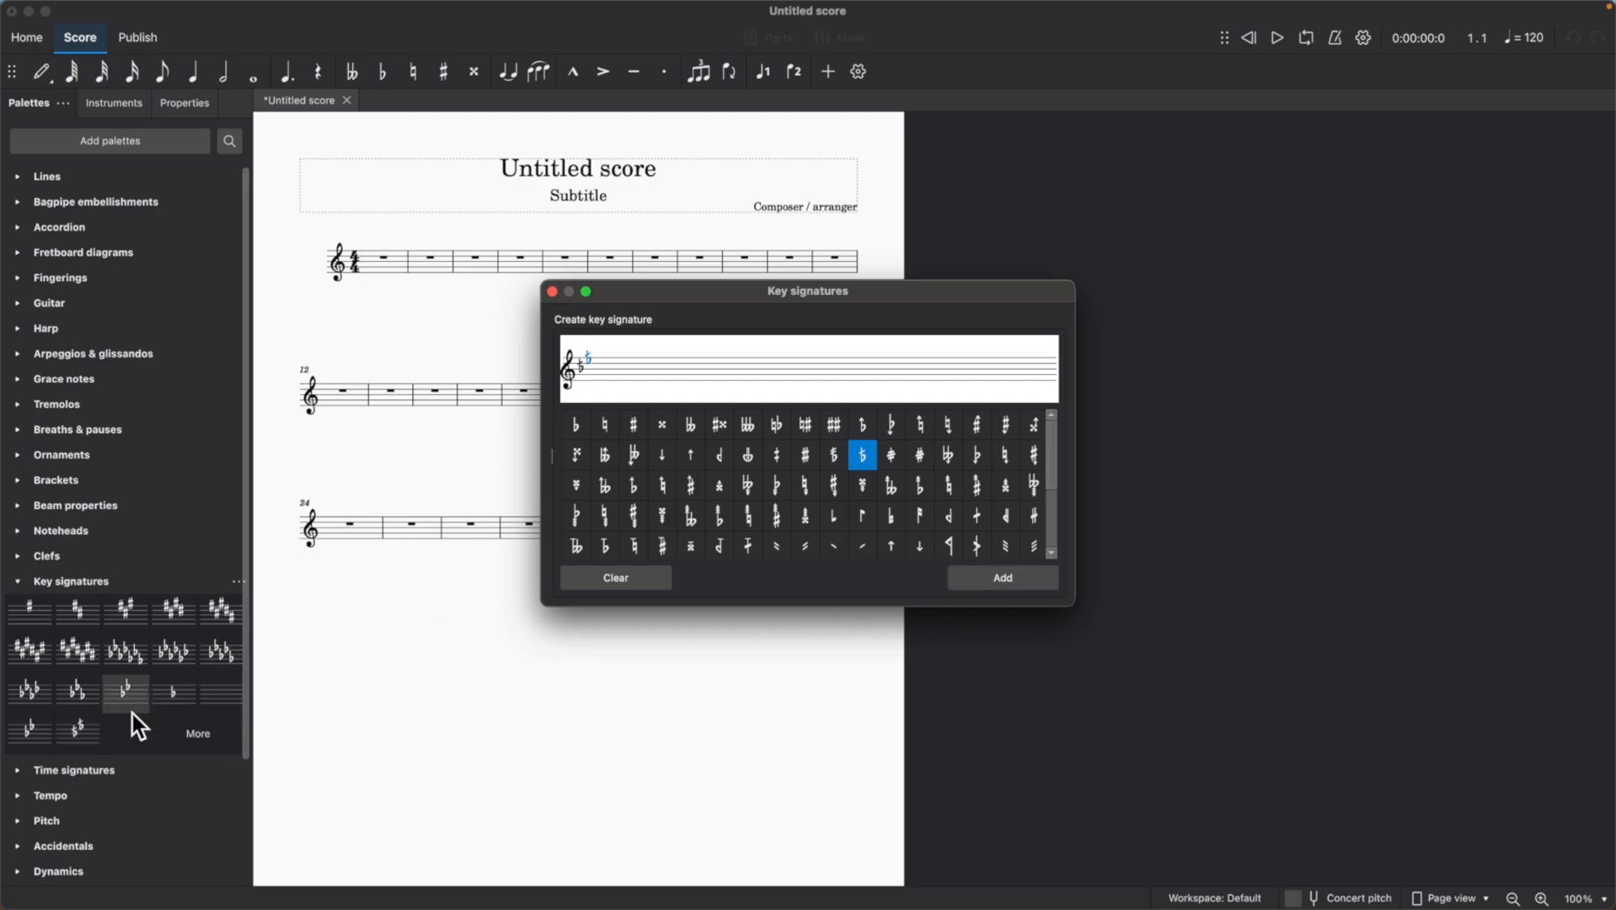
Rename the new palette key signature with two half-flats as C-Rast.
right_click(91, 736)
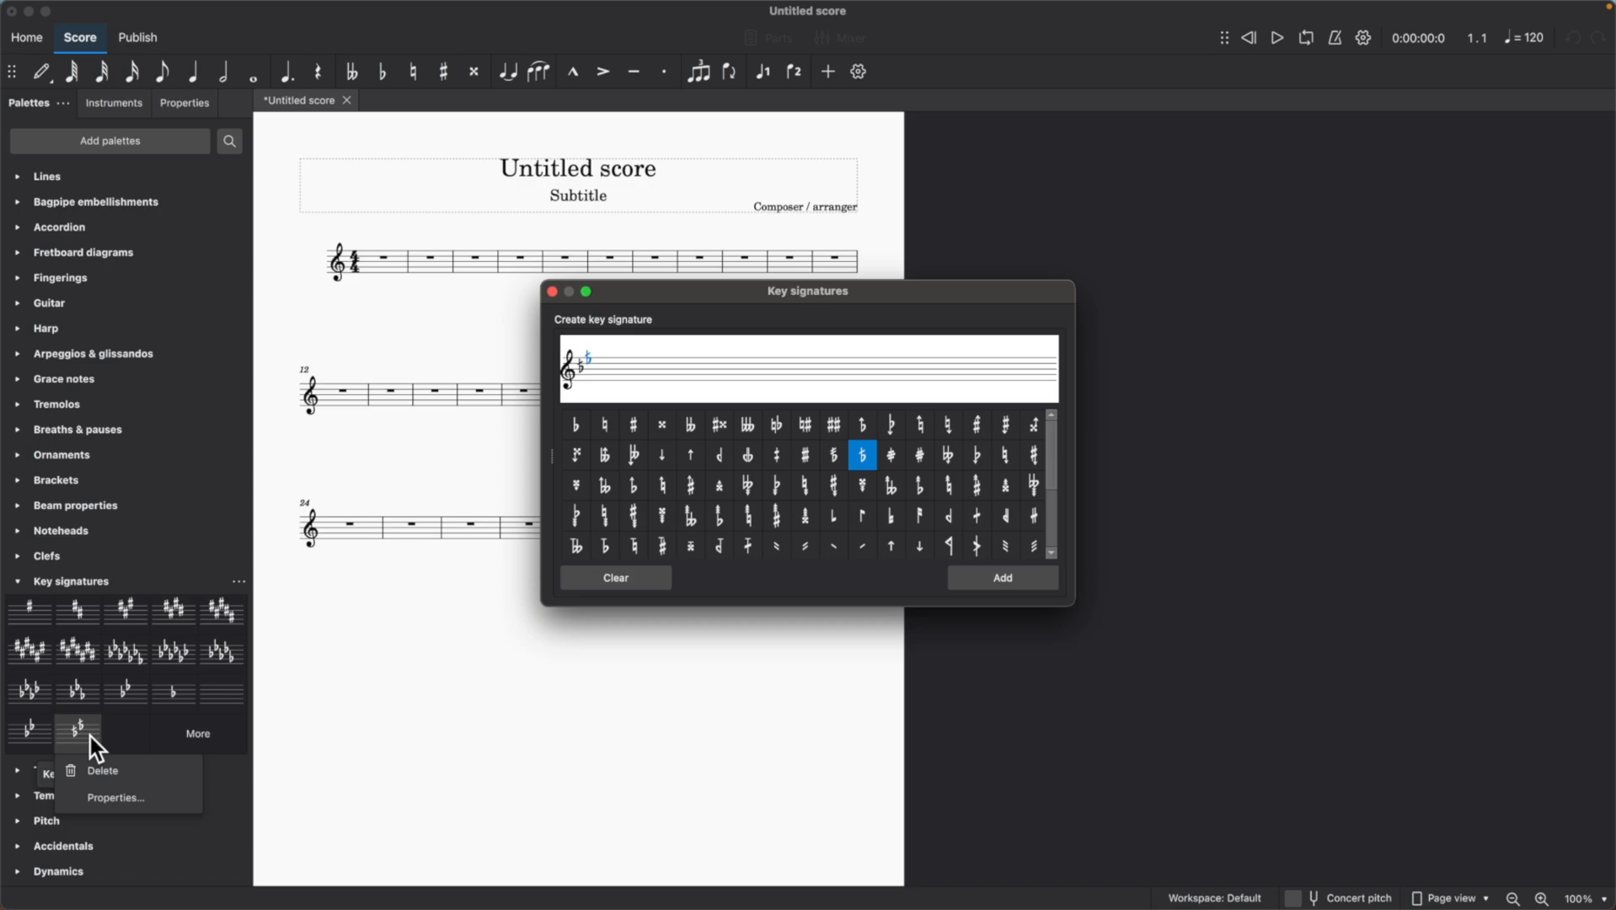
left_click(109, 790)
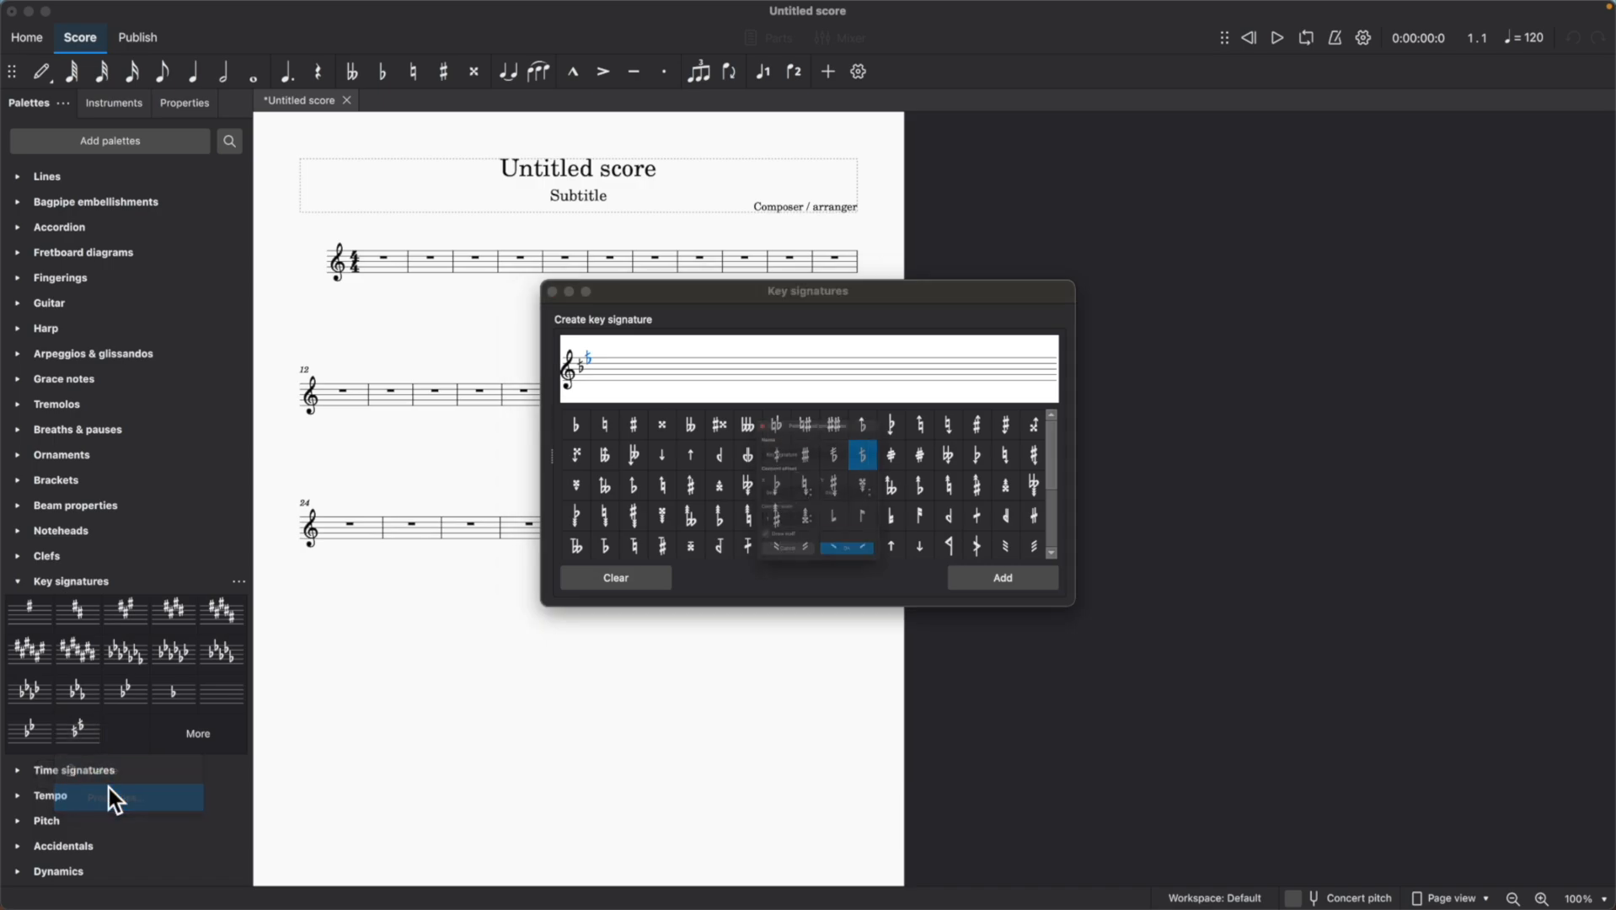
left_click(796, 426)
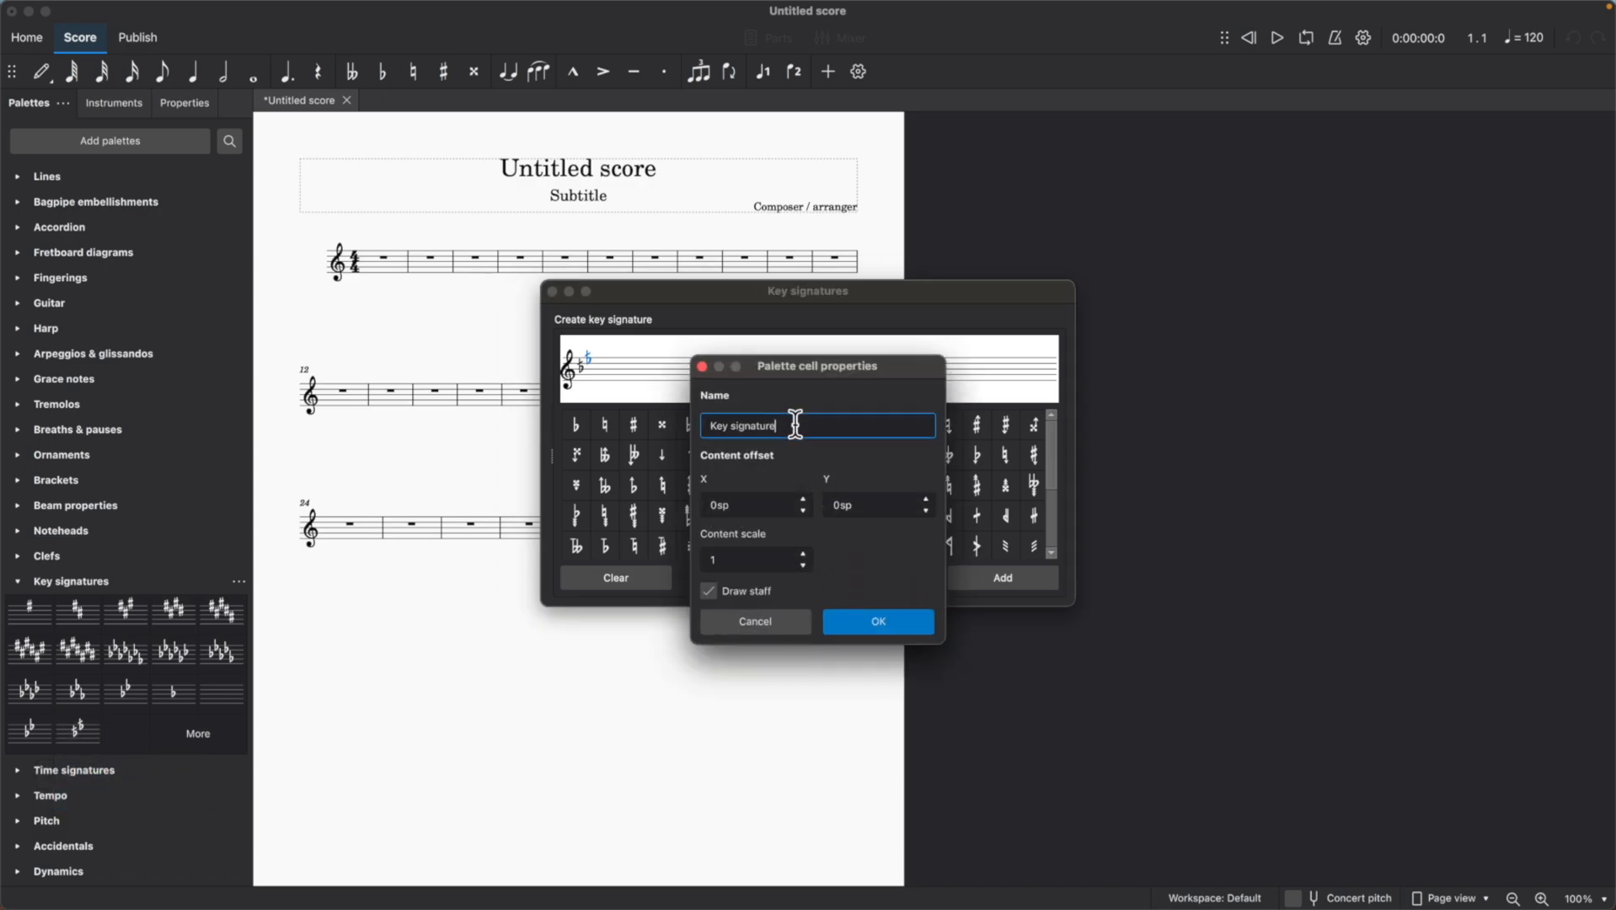
key("BackSpace")
key("BackSpace")
key("BackSpace")
key("BackSpace")
key("BackSpace")
key("BackSpace")
key("BackSpace")
key("BackSpace")
key("BackSpace")
key("BackSpace")
key("BackSpace")
key("BackSpace")
key("BackSpace")
type("C-Ras")
left_click(892, 619)
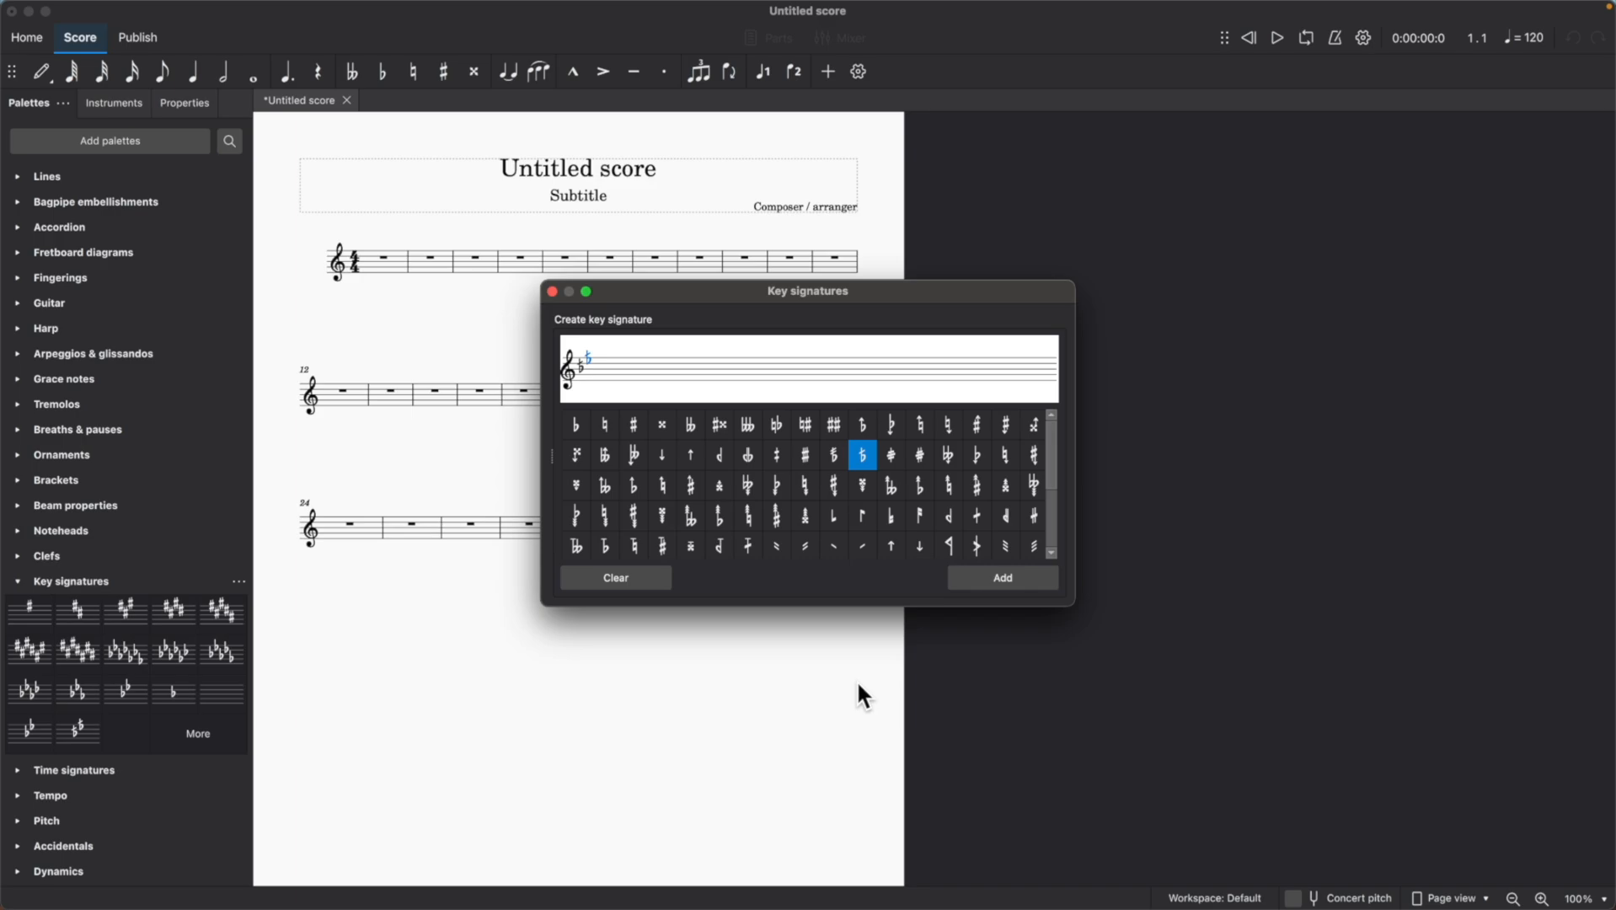
Clear the key signature staff, place a regular flat on B and a slashed half-flat on E, and add it to the palette.
left_click(626, 578)
left_click_drag(585, 424, 578, 364)
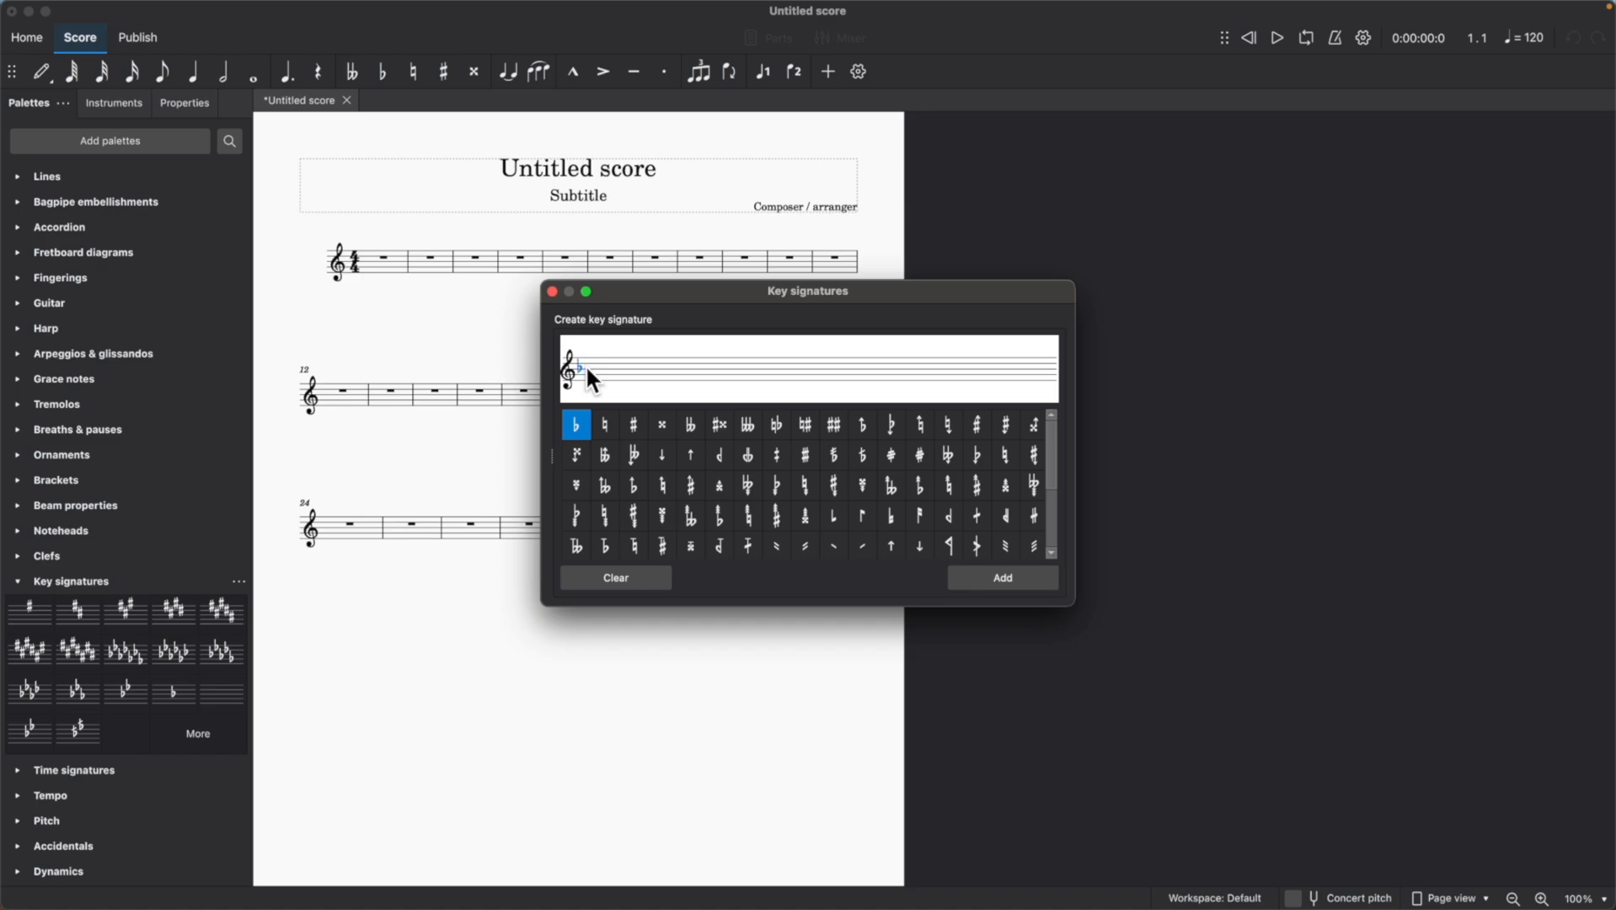
left_click_drag(864, 459, 590, 362)
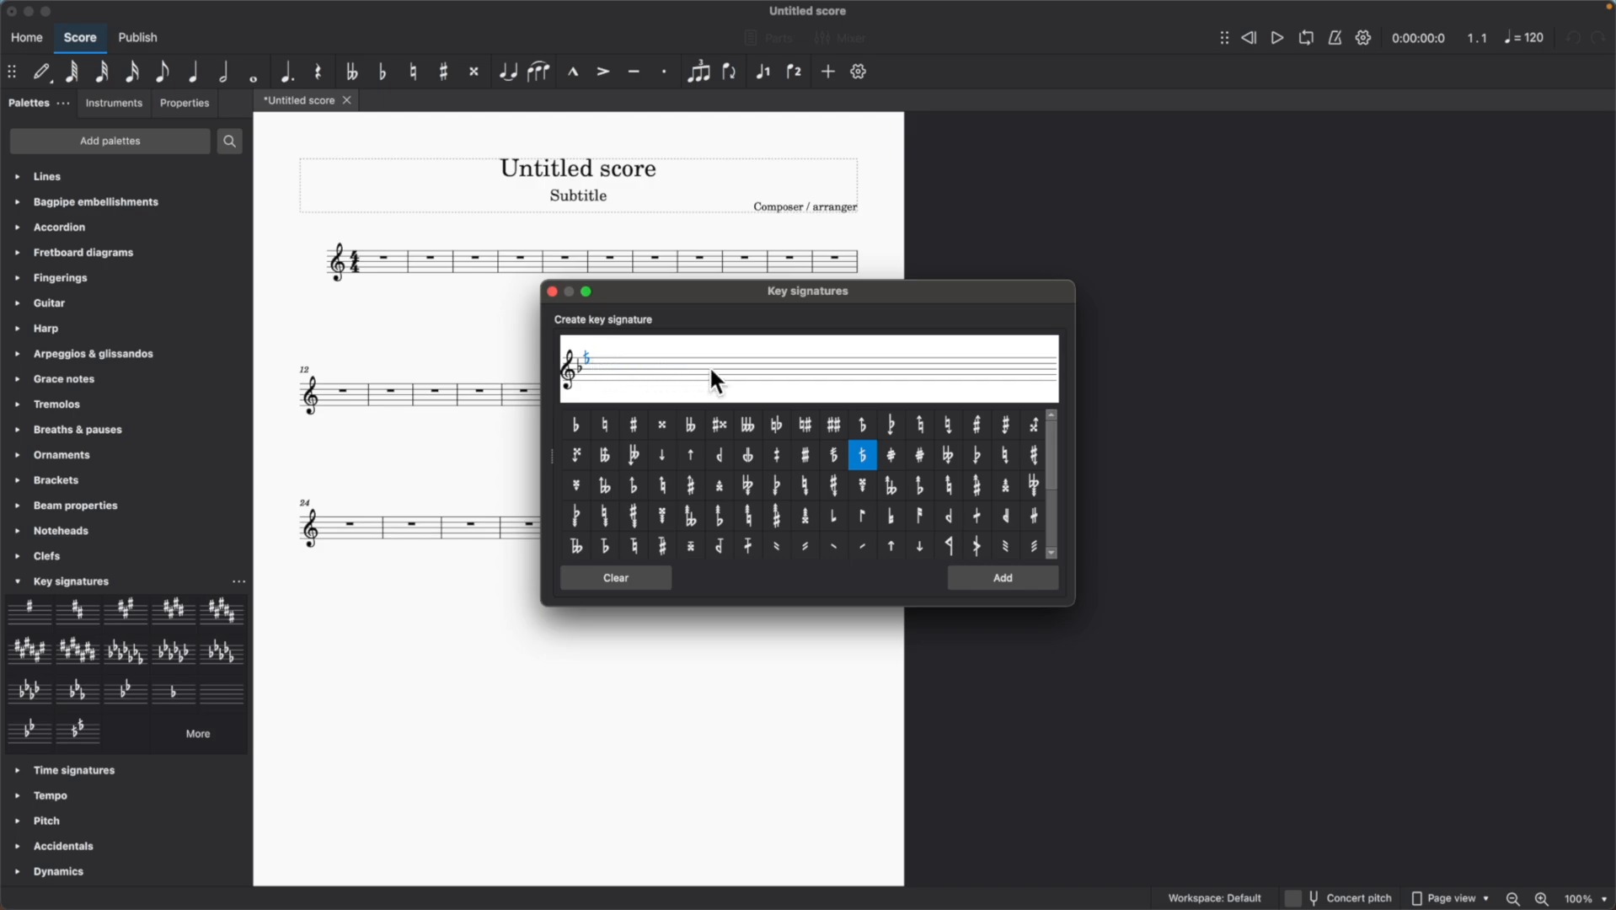
left_click(1006, 578)
Rename the new palette key signature with B flat and E half-flat as D-Bayati.
right_click(140, 729)
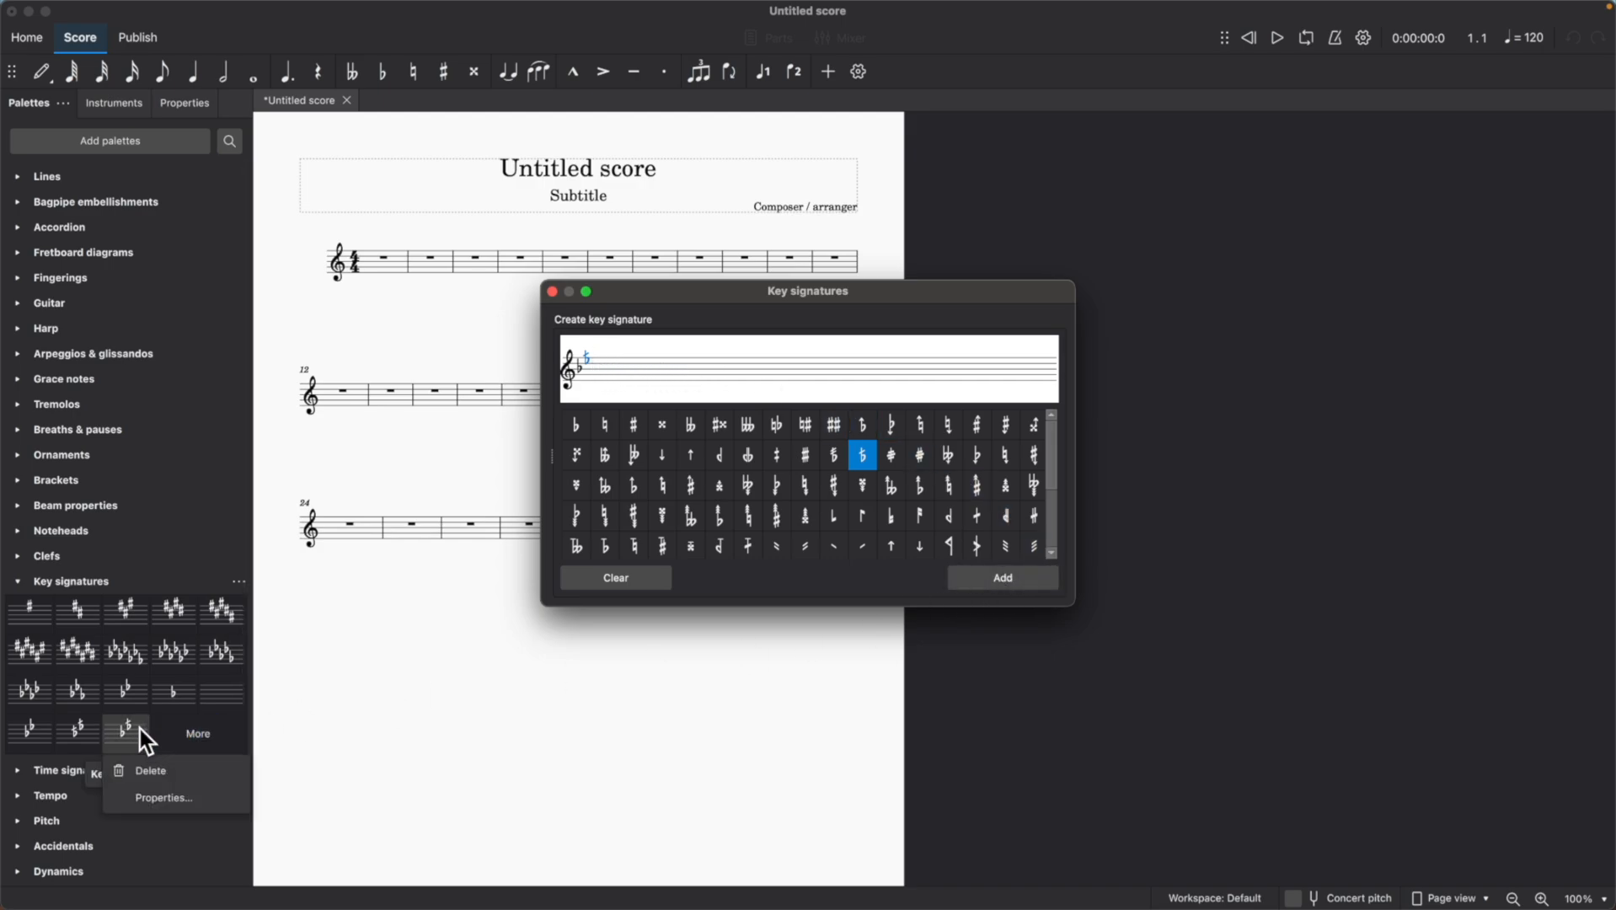
left_click(162, 799)
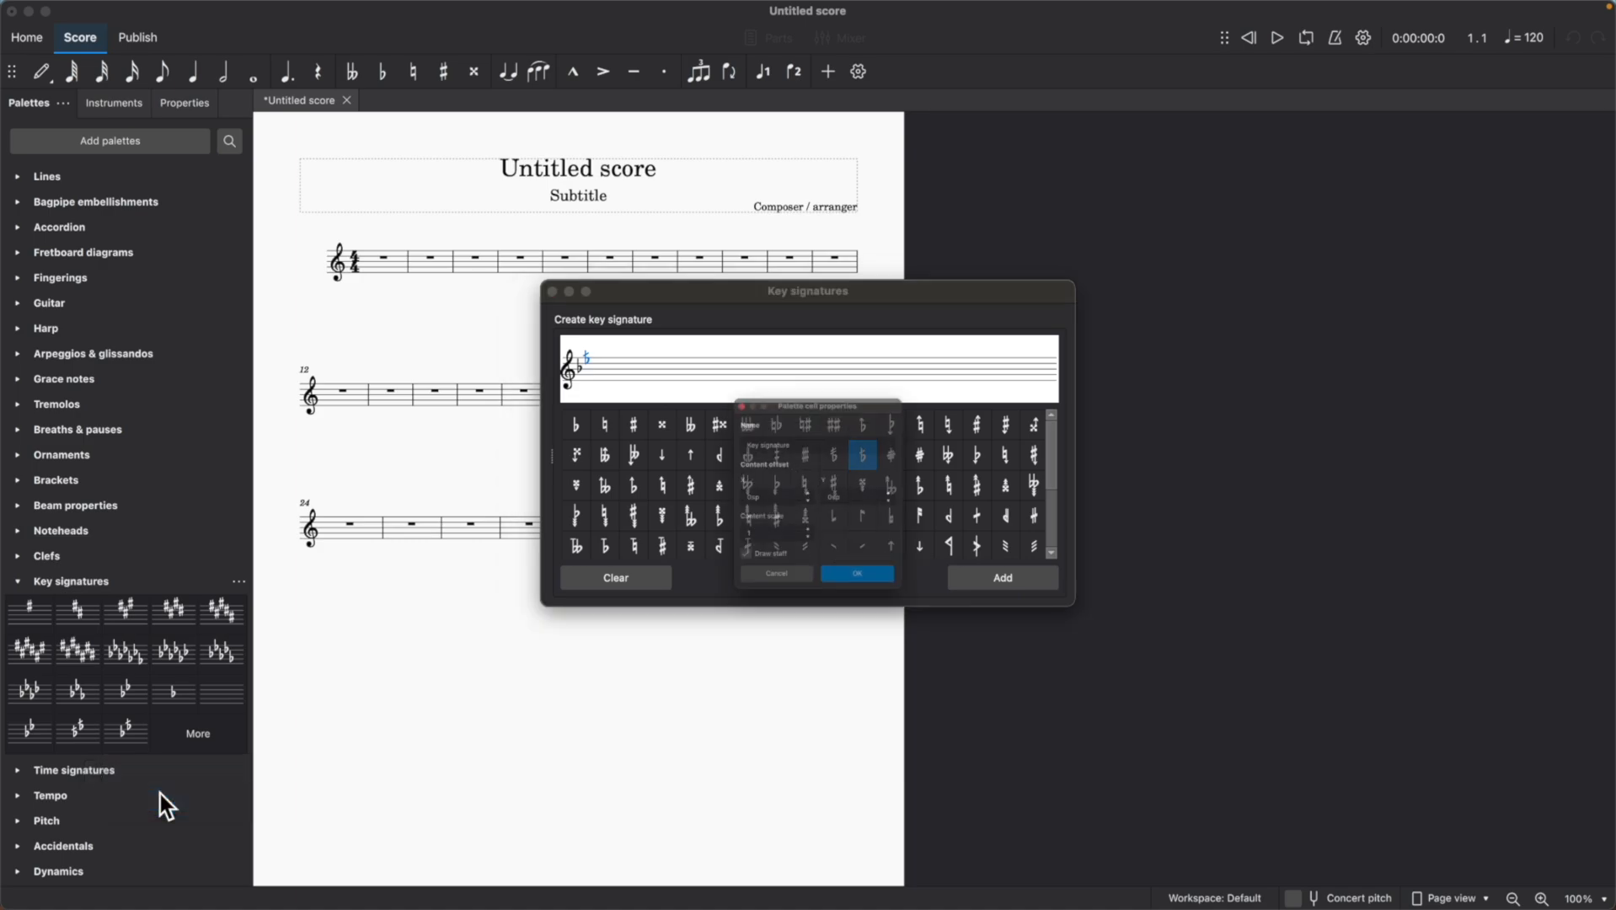
triple_click(799, 423)
left_click(799, 424)
key("BackSpace")
key("BackSpace")
key("BackSpace")
key("BackSpace")
key("BackSpace")
key("BackSpace")
key("BackSpace")
key("BackSpace")
key("BackSpace")
key("BackSpace")
key("BackSpace")
key("BackSpace")
key("BackSpace")
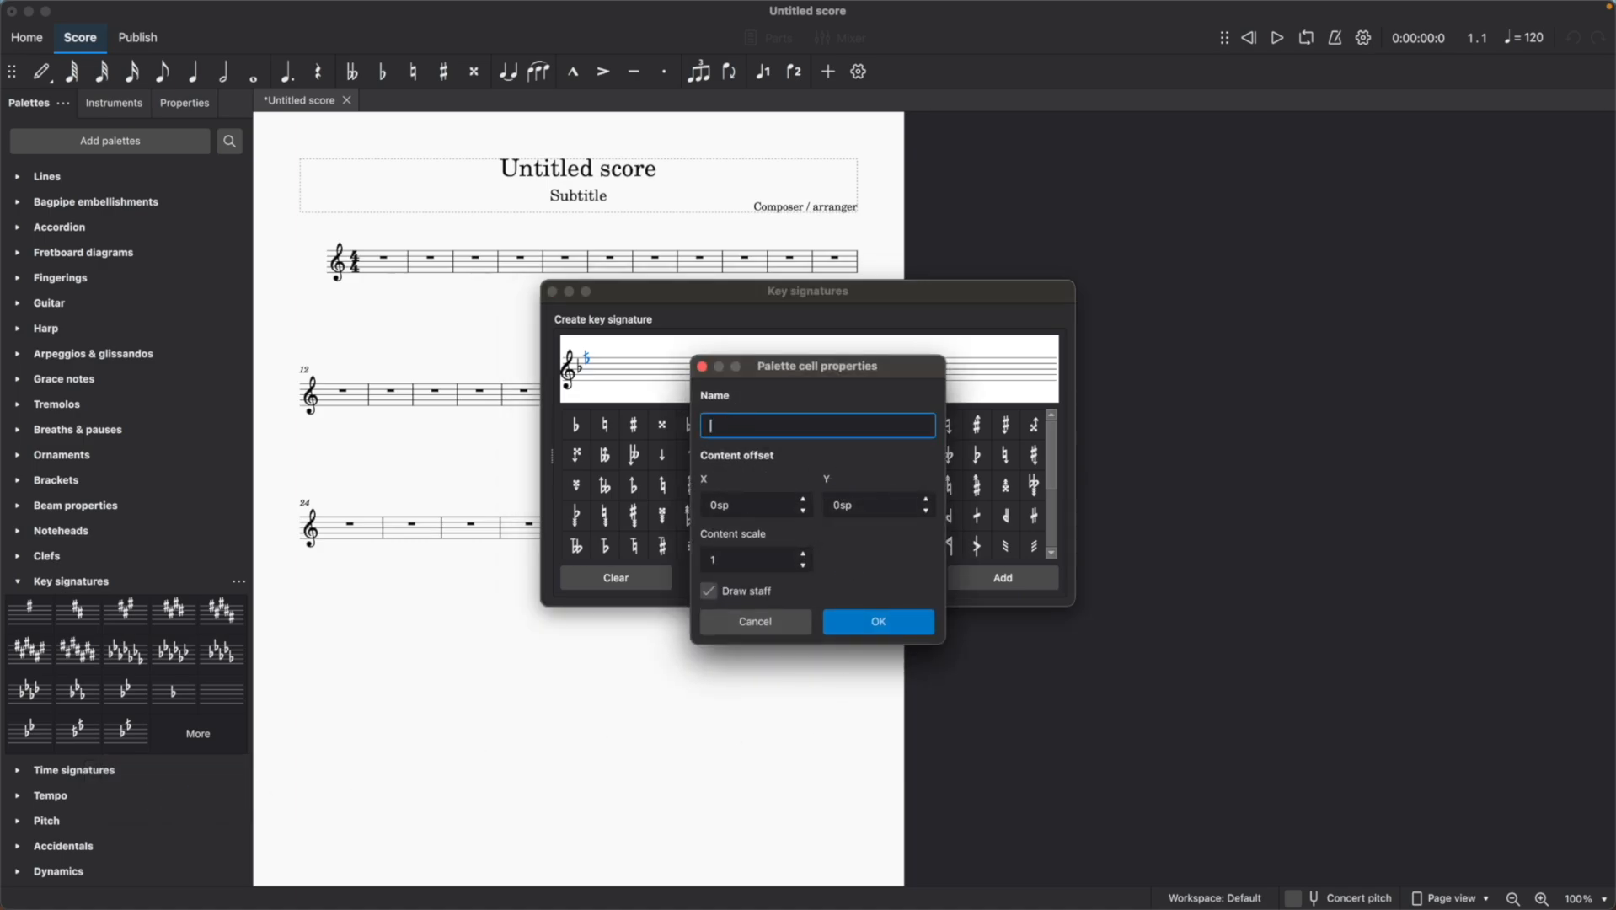
type("D-Bayati")
left_click(884, 622)
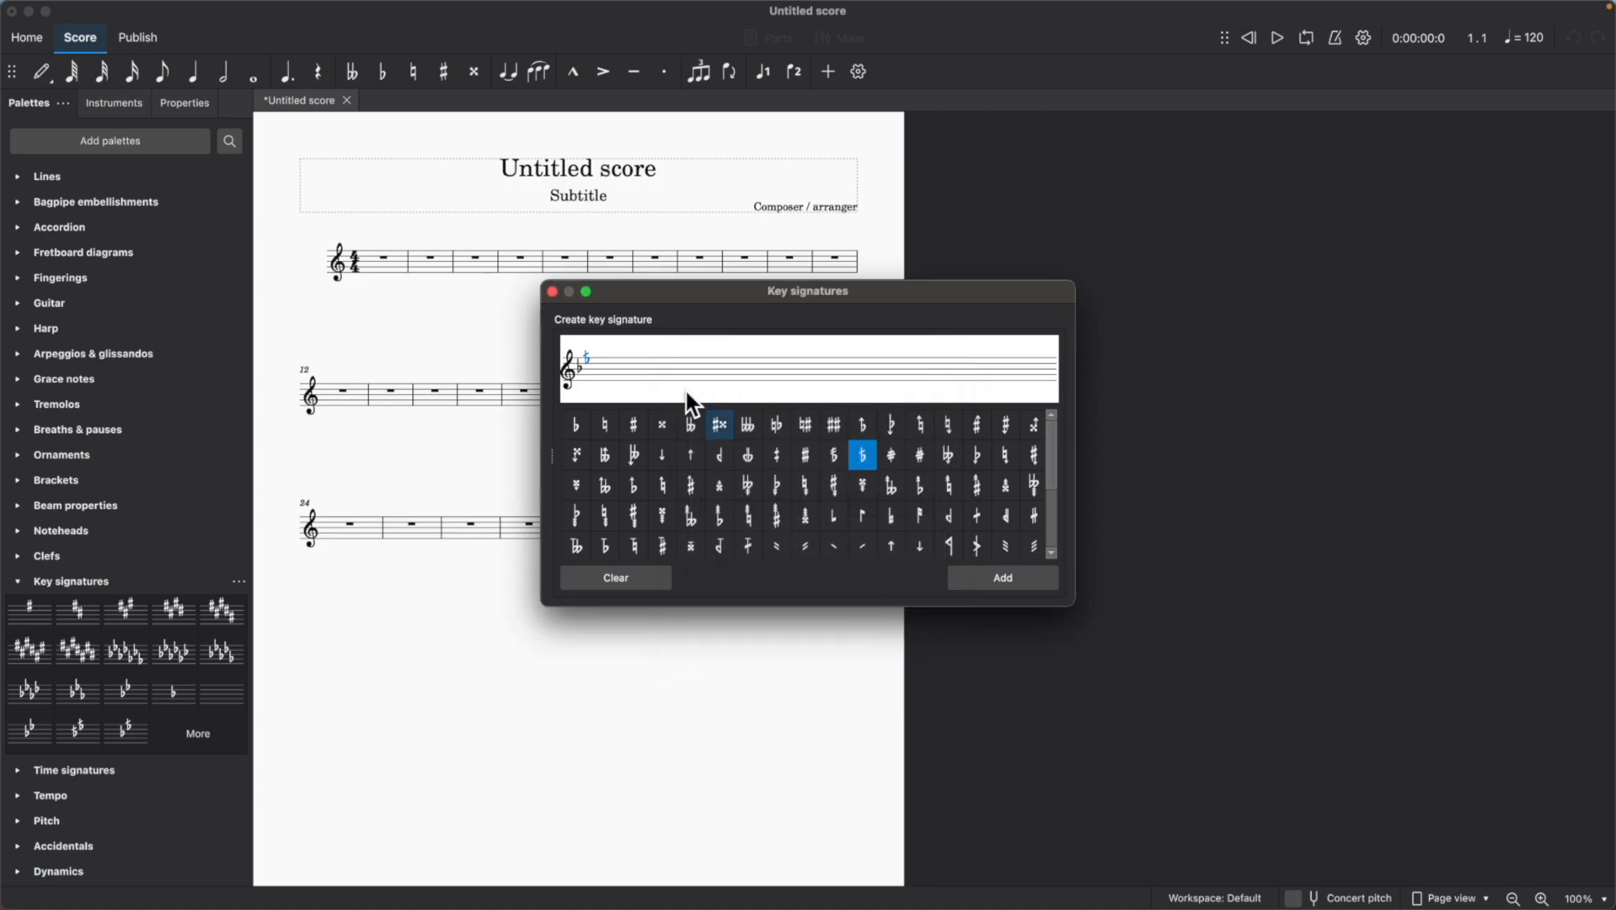
Close the key signature editor and apply the C-Rast key signature to the start of the score.
left_click(552, 292)
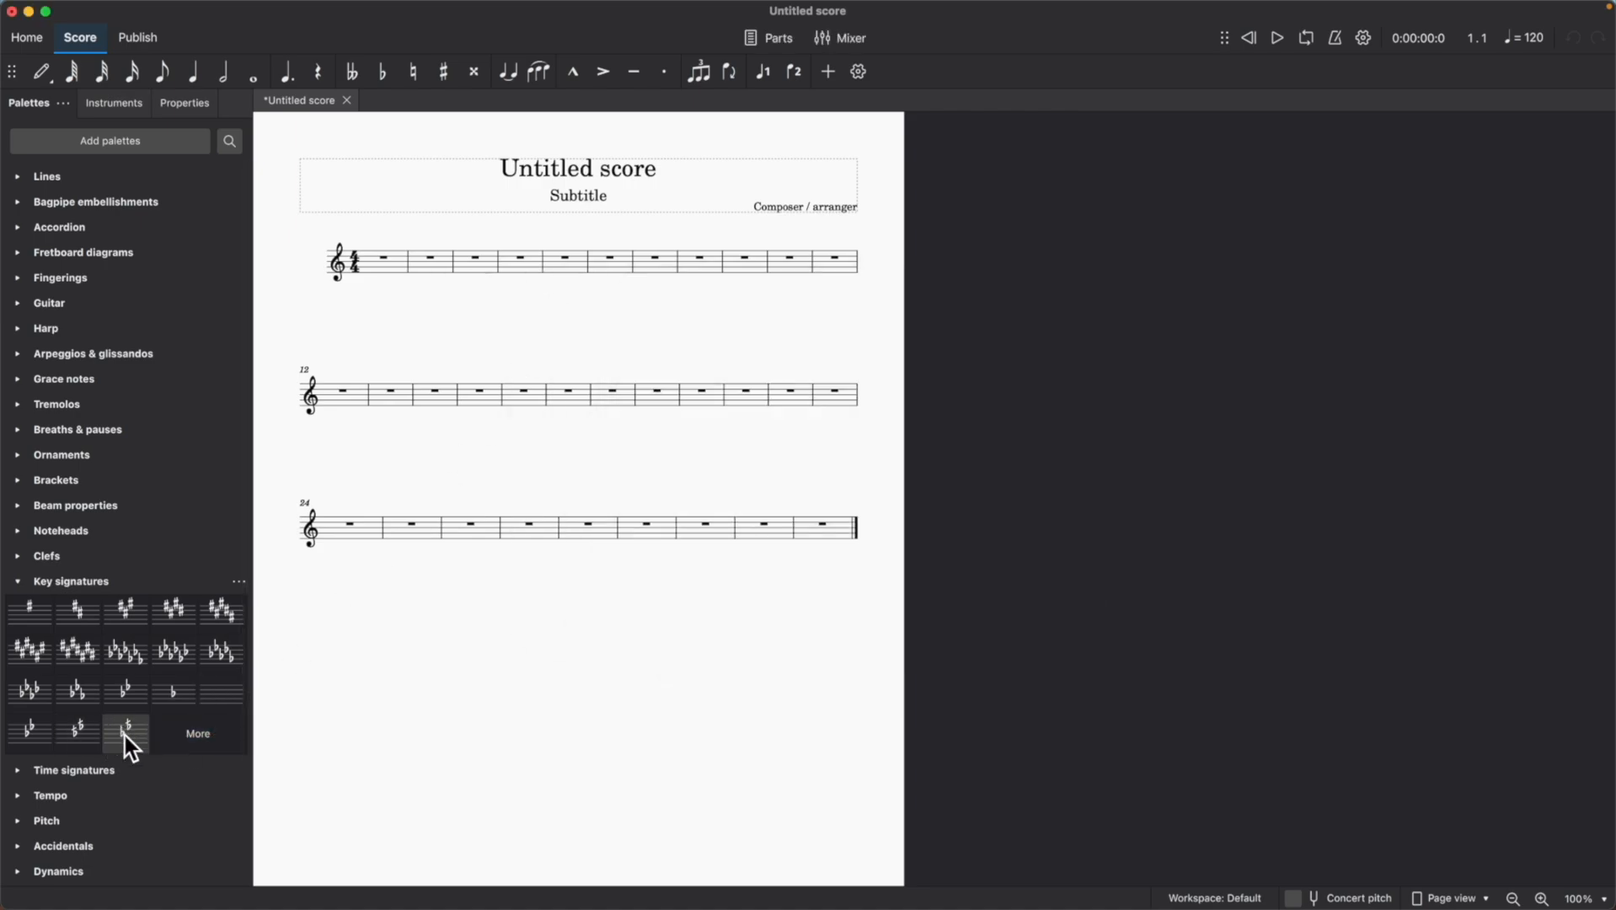
left_click_drag(126, 732, 84, 734)
mouse_move(85, 733)
left_mouse_down()
mouse_move(271, 582)
mouse_move(379, 369)
mouse_move(390, 258)
mouse_move(349, 264)
left_mouse_up()
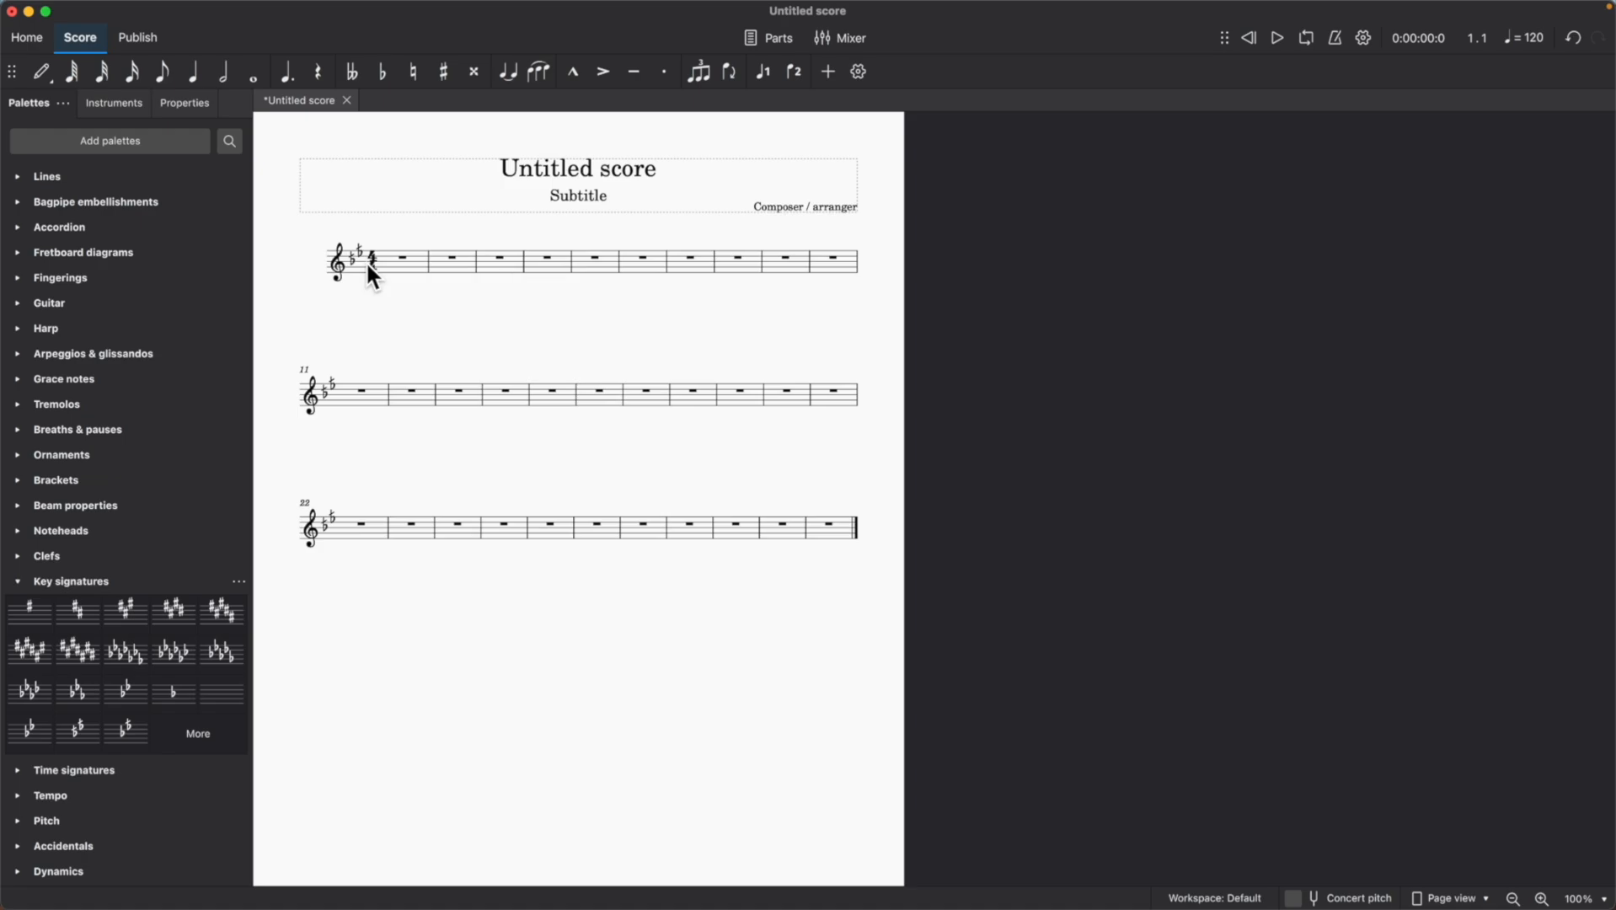
Enter an ascending quarter-note scale from C4 to C5 in measures 1 and 2.
left_click(193, 77)
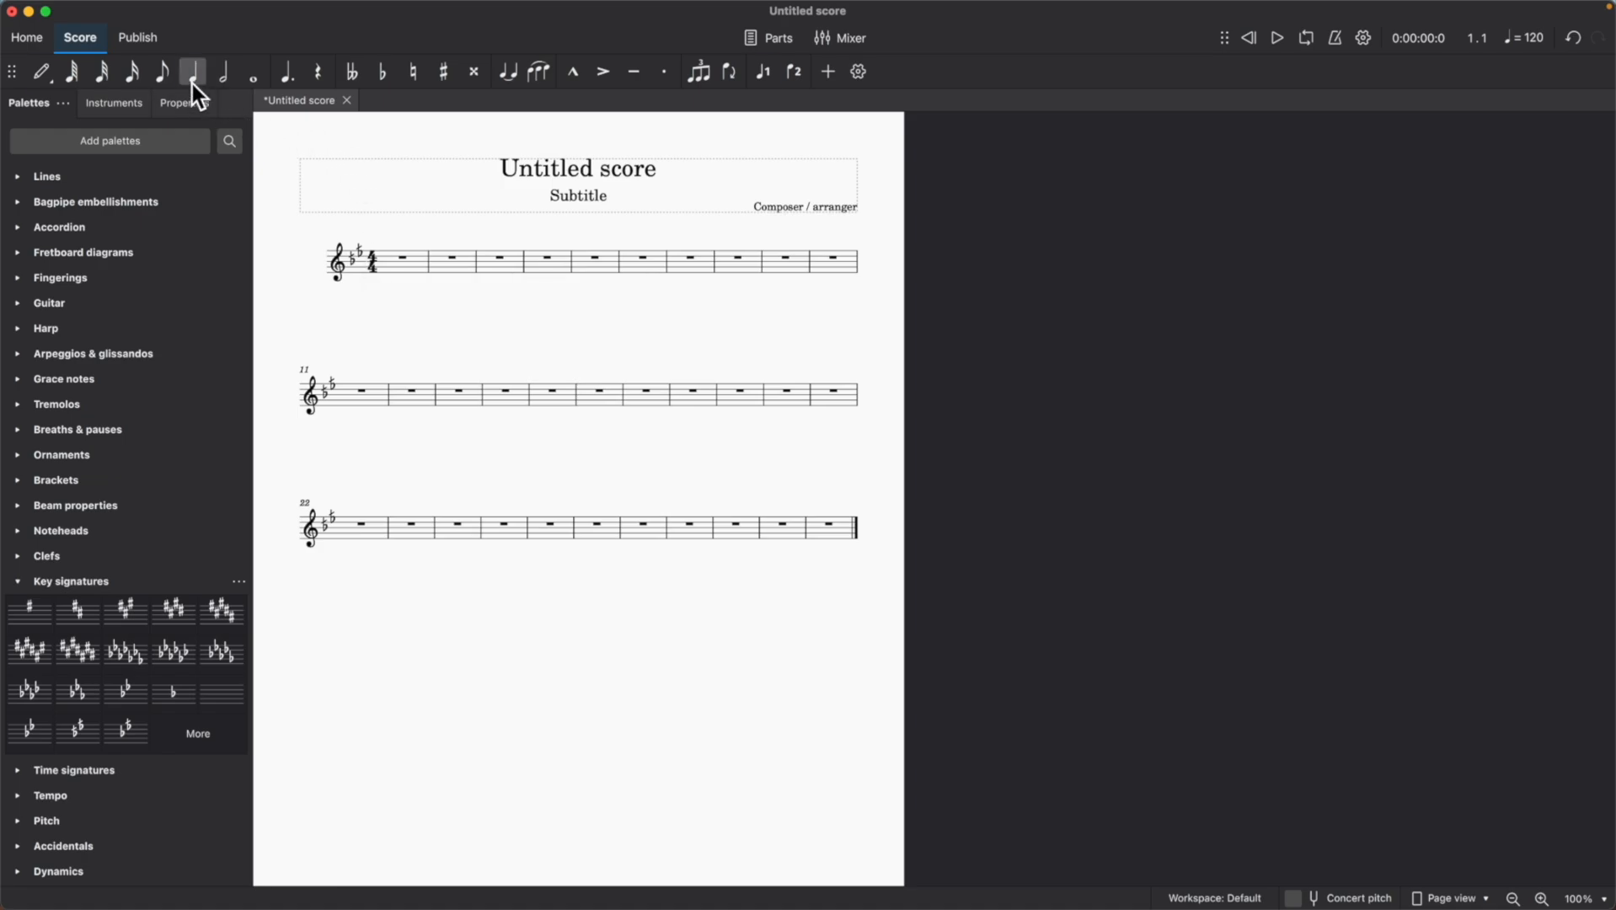
left_click(409, 278)
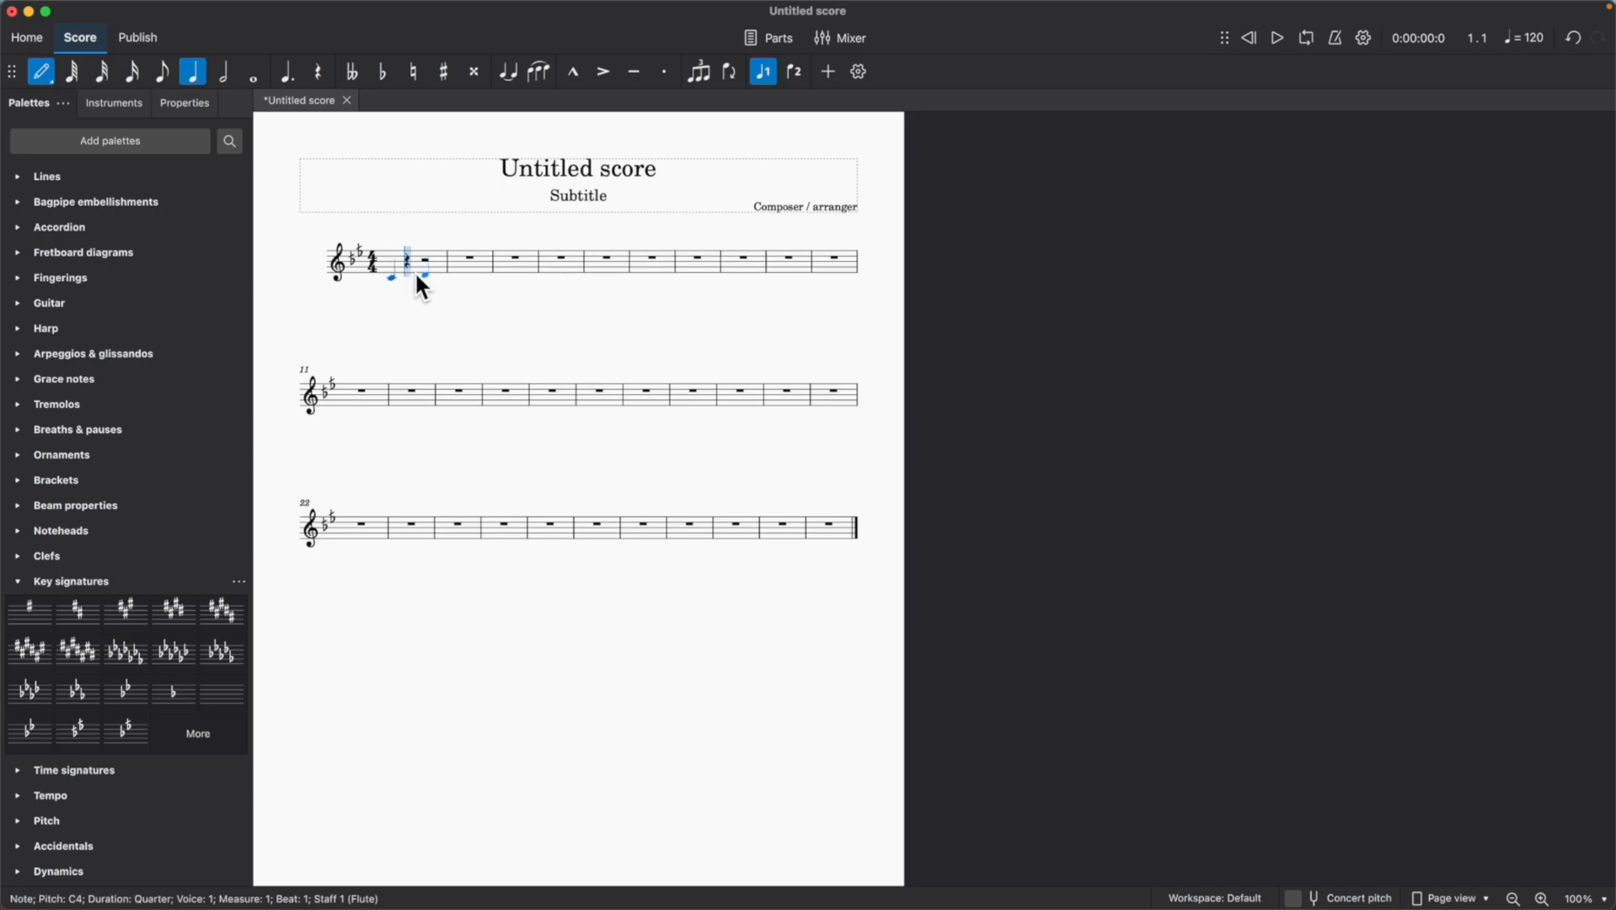
left_click(409, 274)
left_click(426, 271)
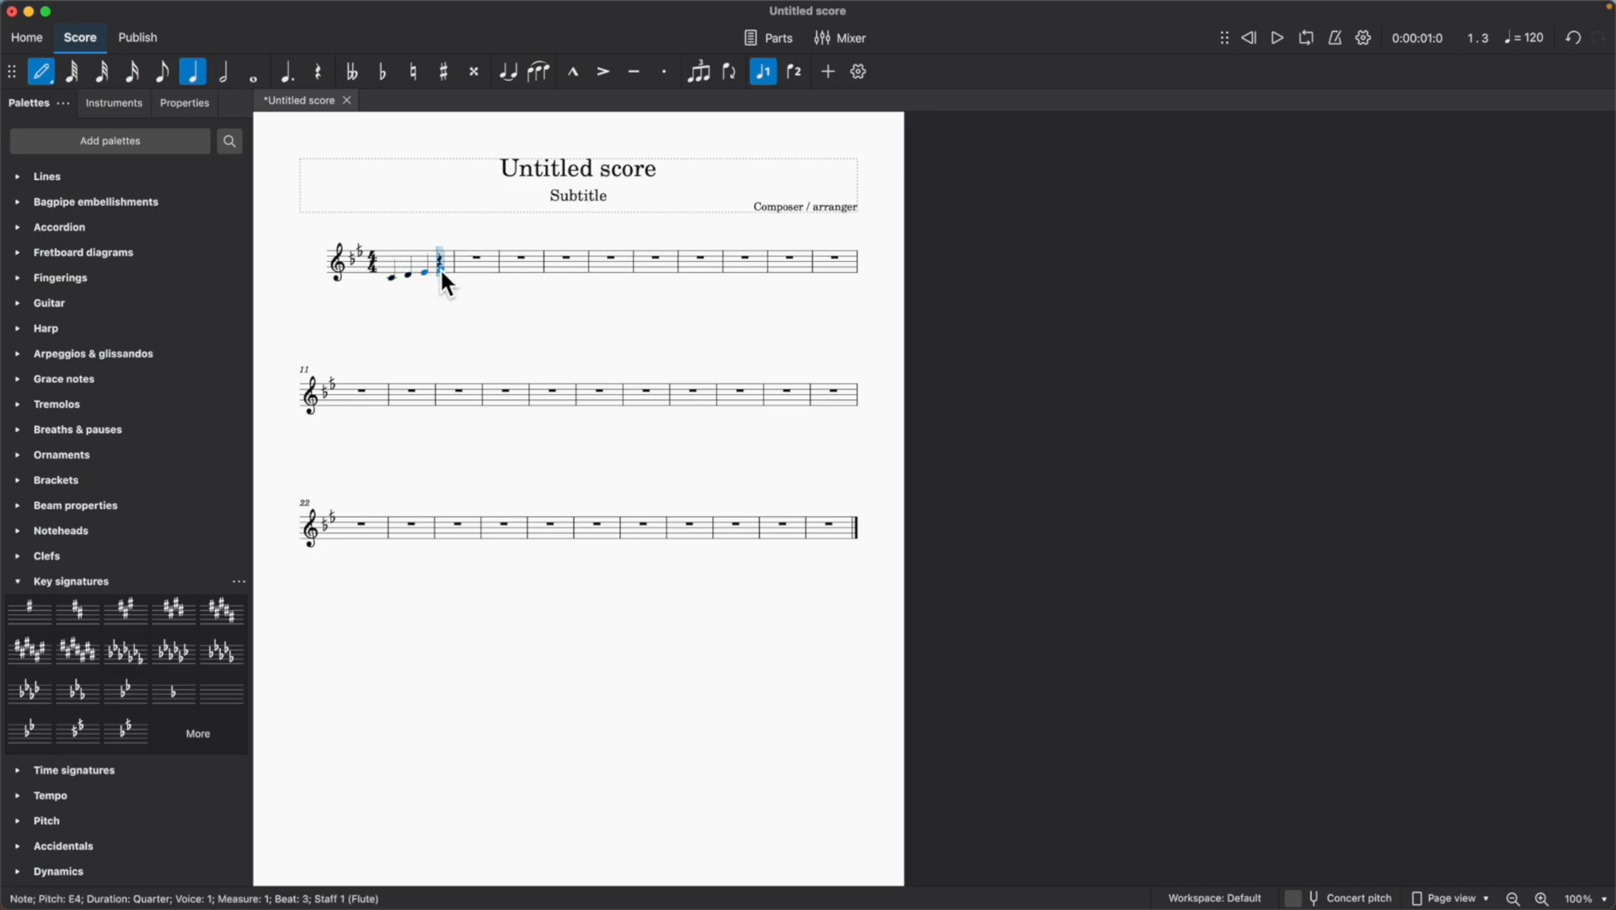
left_click(484, 266)
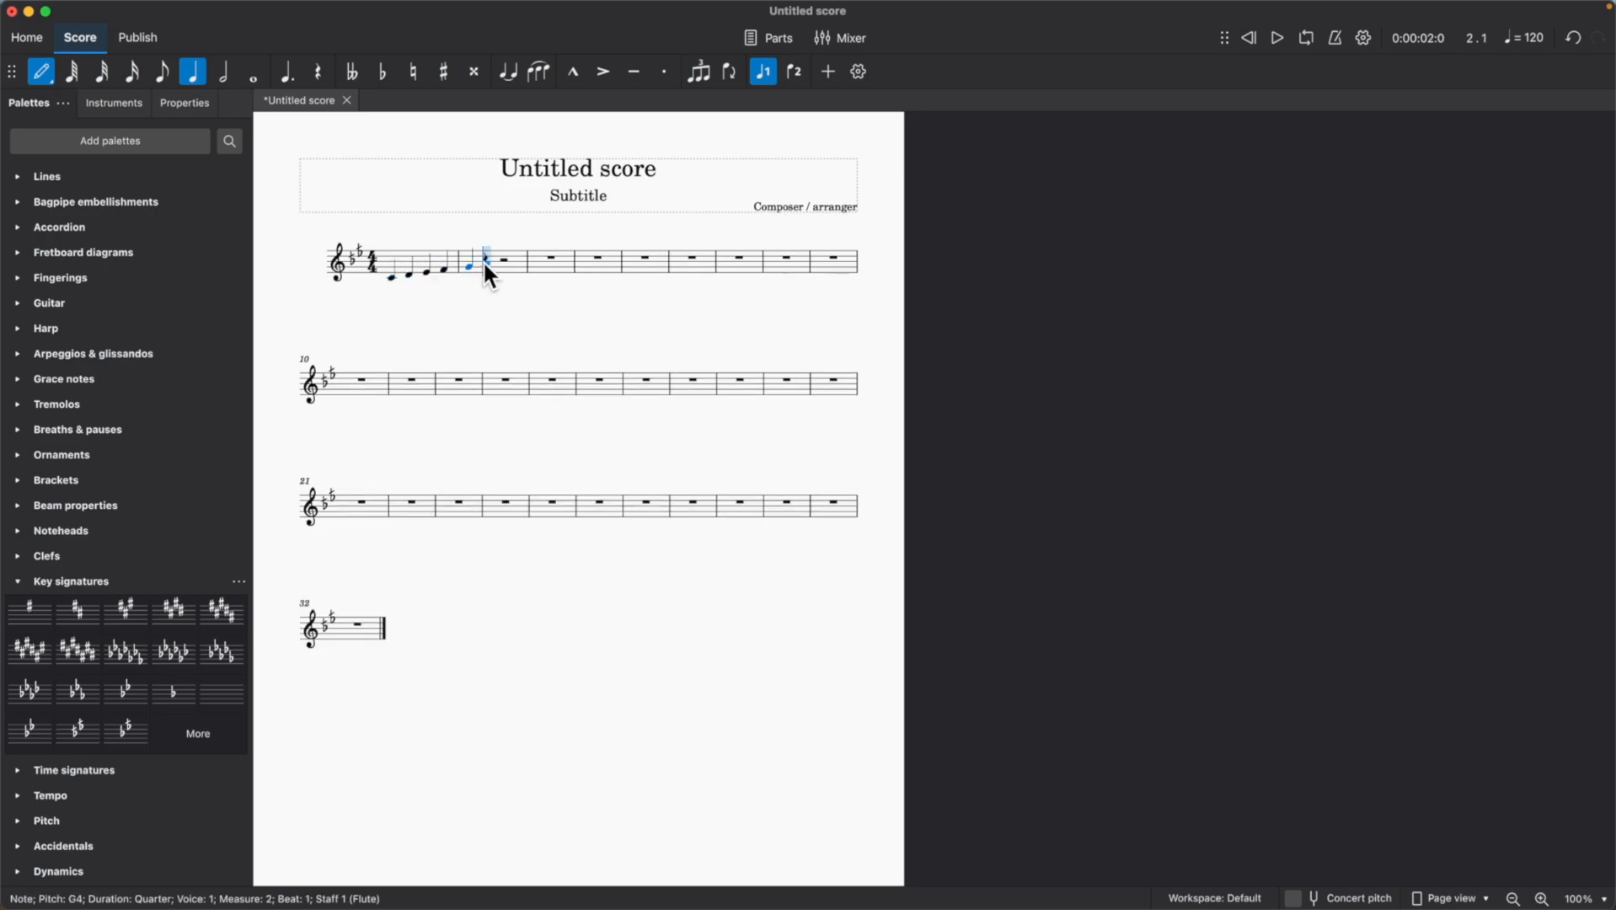
left_click(493, 265)
left_click(504, 262)
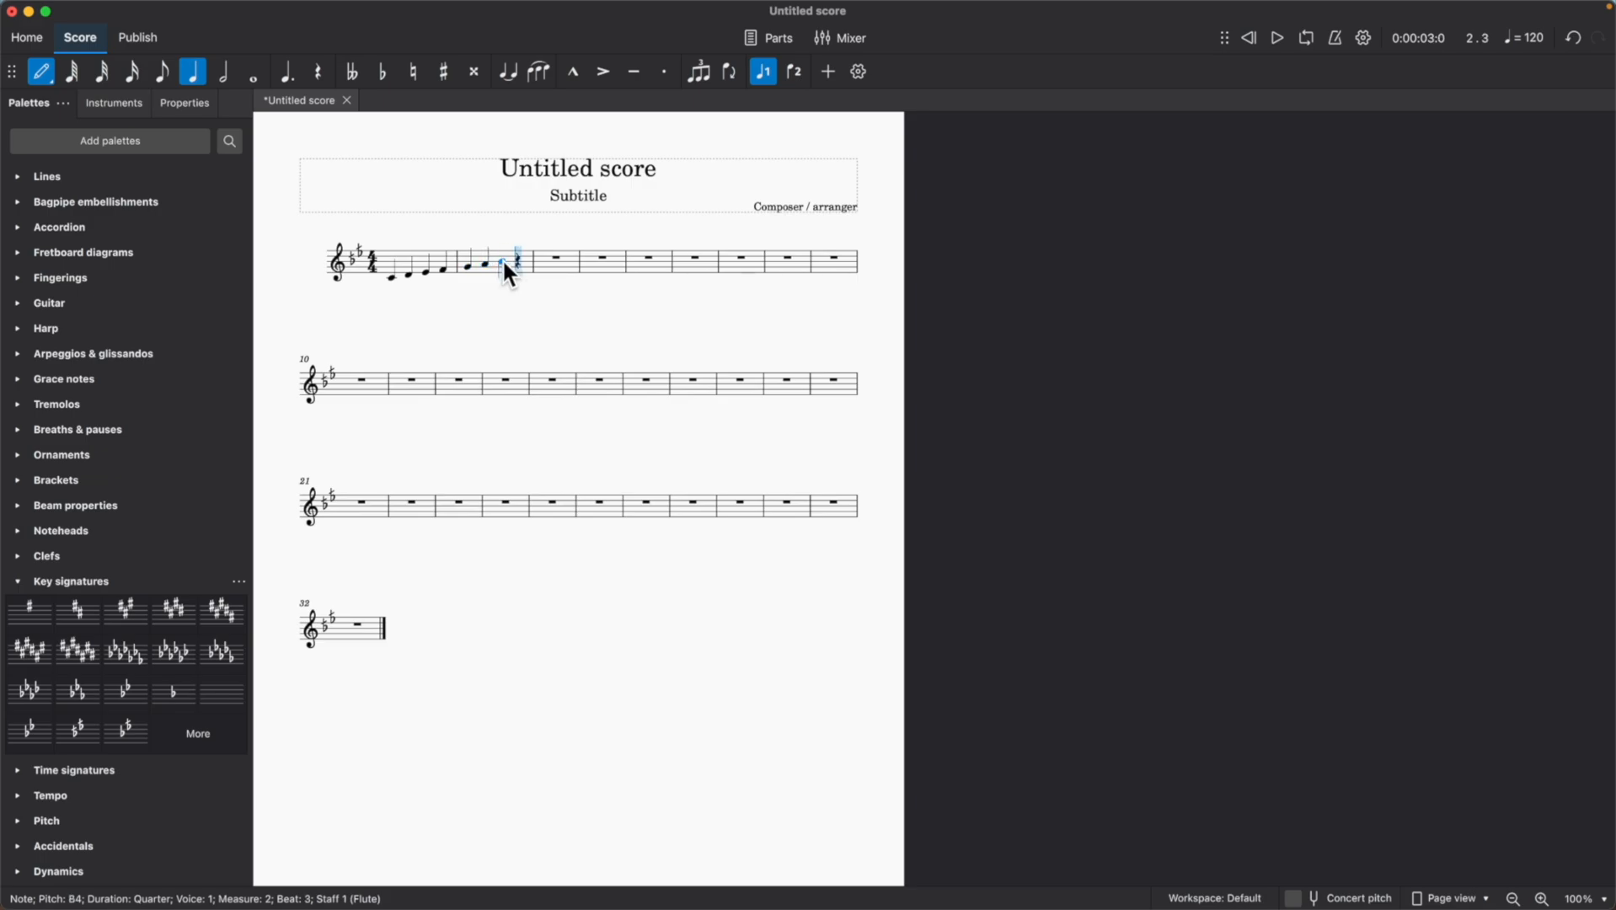
left_click(516, 258)
Play back the entered scale from the beginning of the score and stop playback.
left_click(1250, 37)
left_click(1275, 39)
left_click(1274, 42)
Apply the Rast, Sikah tuning to the score with the Modal Tuning plugin.
mouse_move(487, 4)
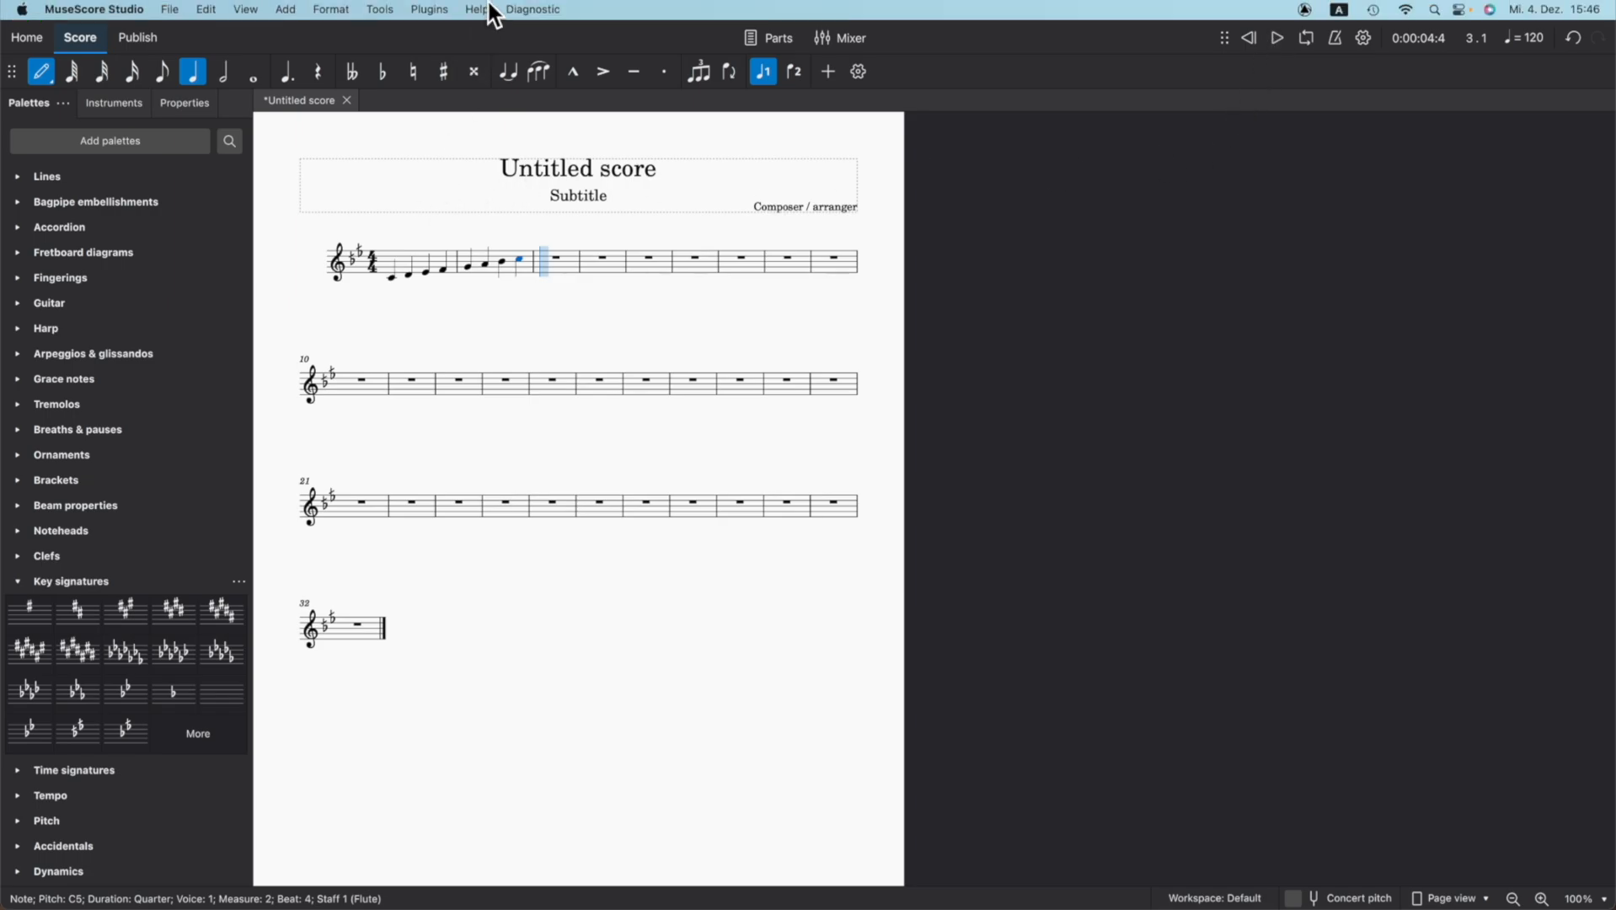
left_click(429, 10)
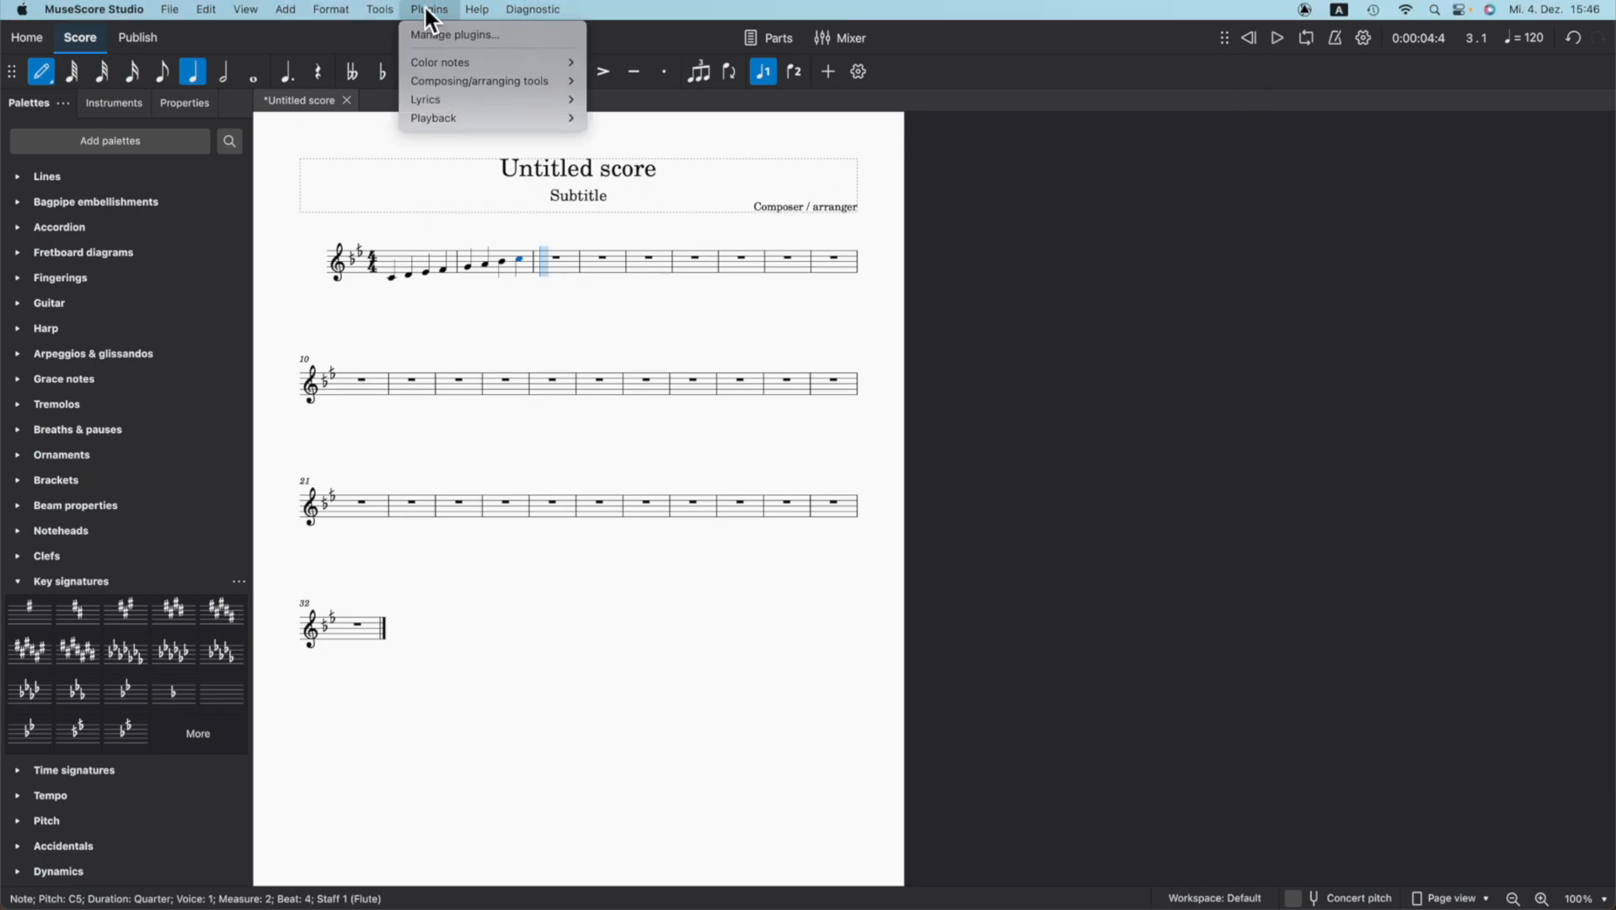
mouse_move(461, 121)
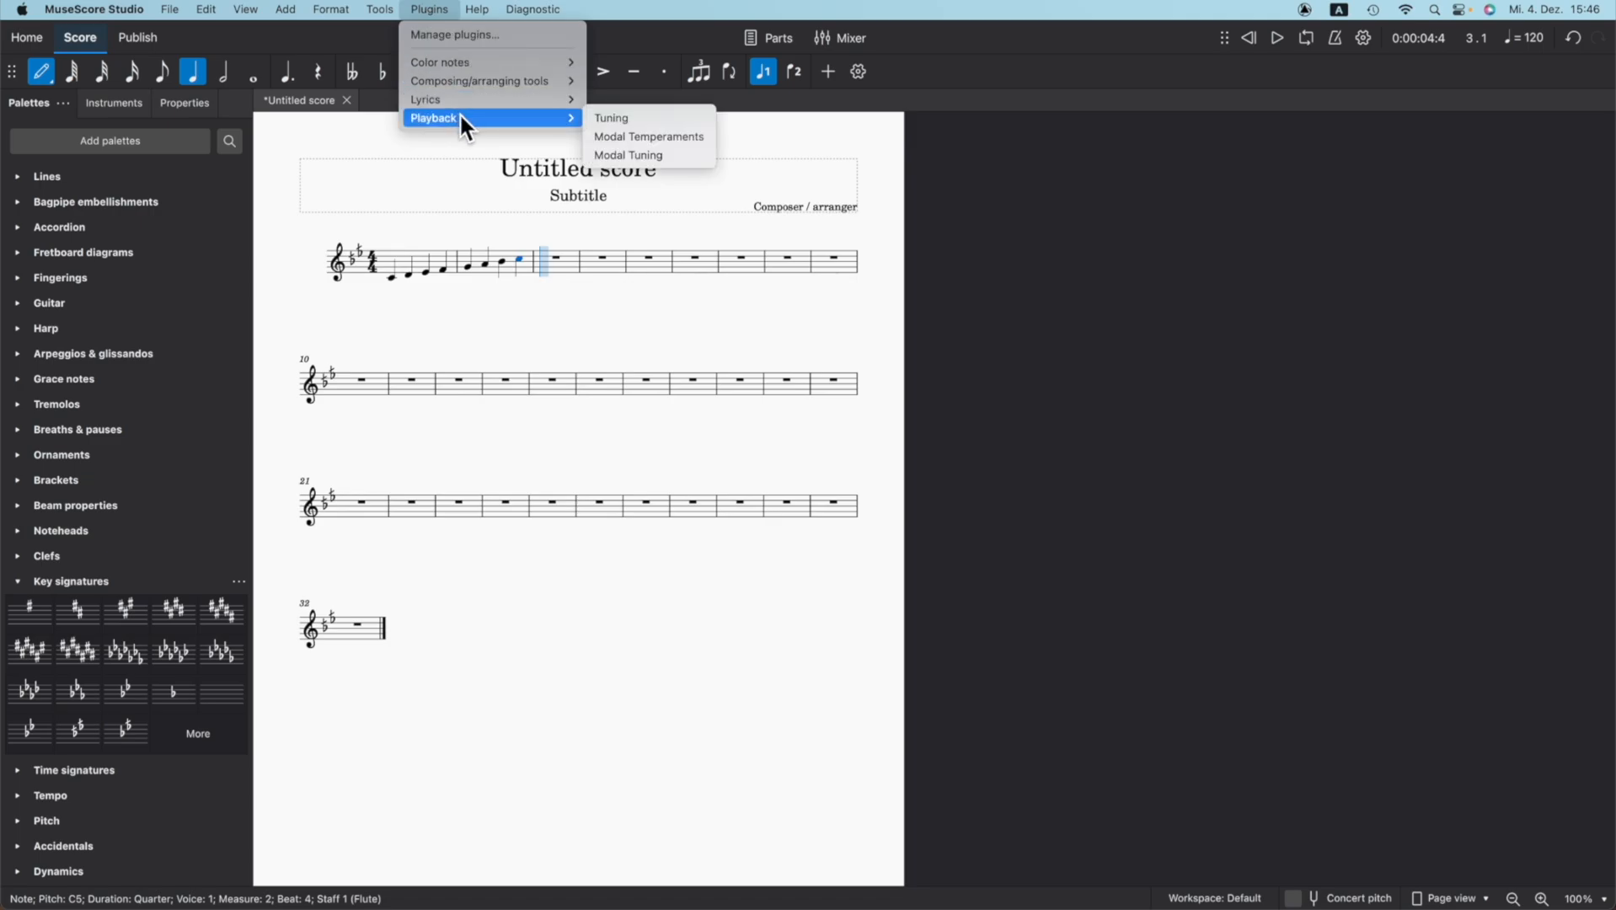
left_click(631, 154)
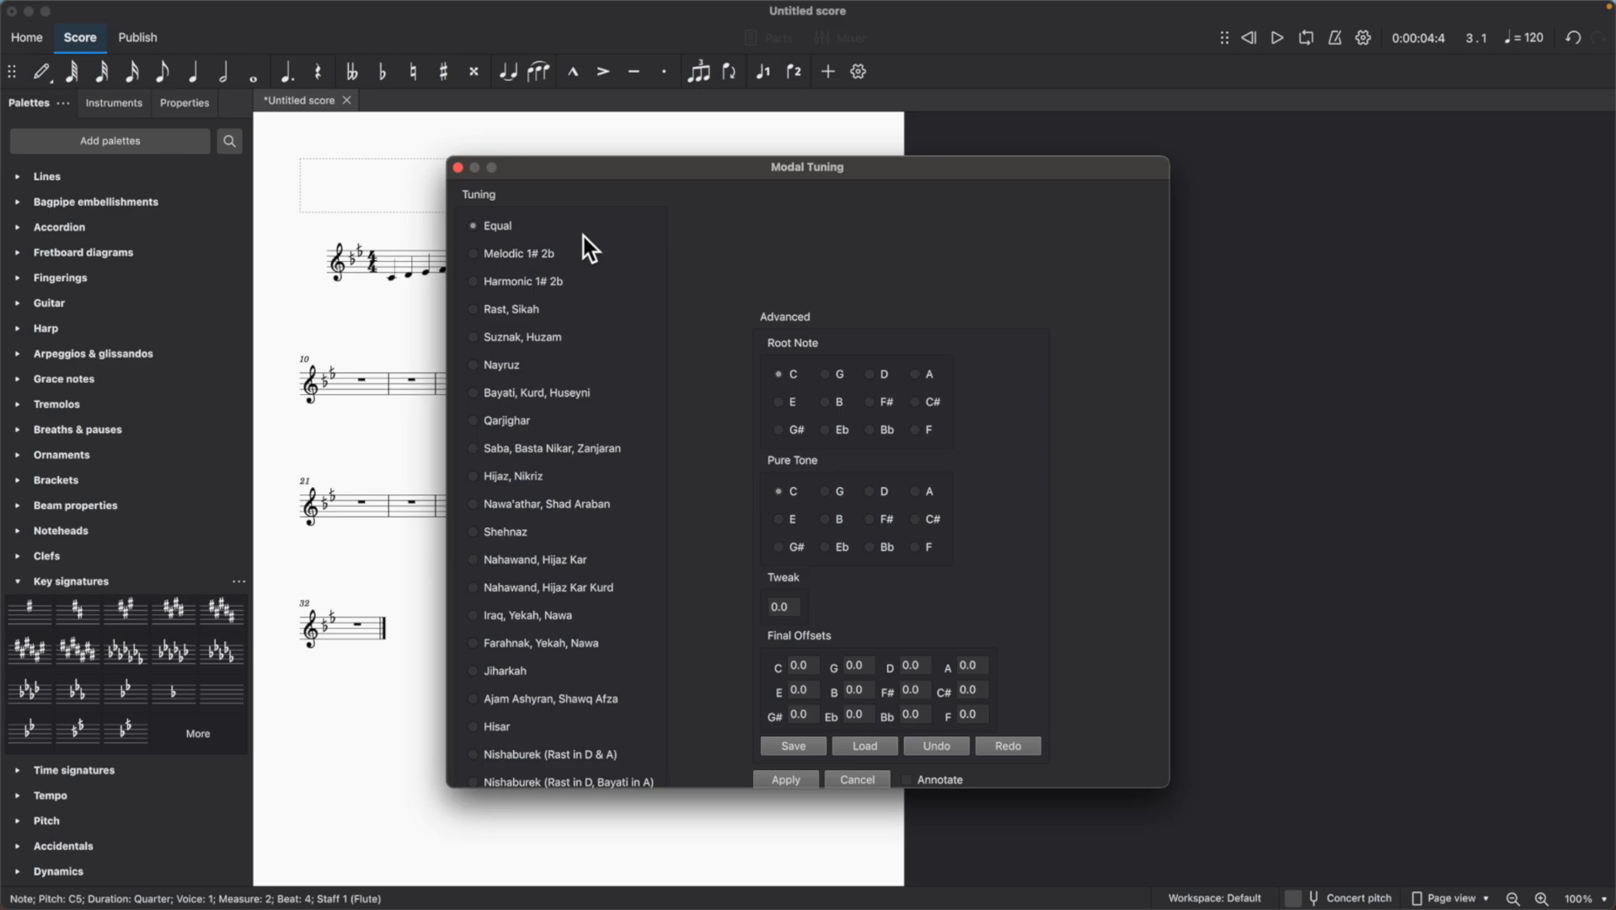
left_click(475, 310)
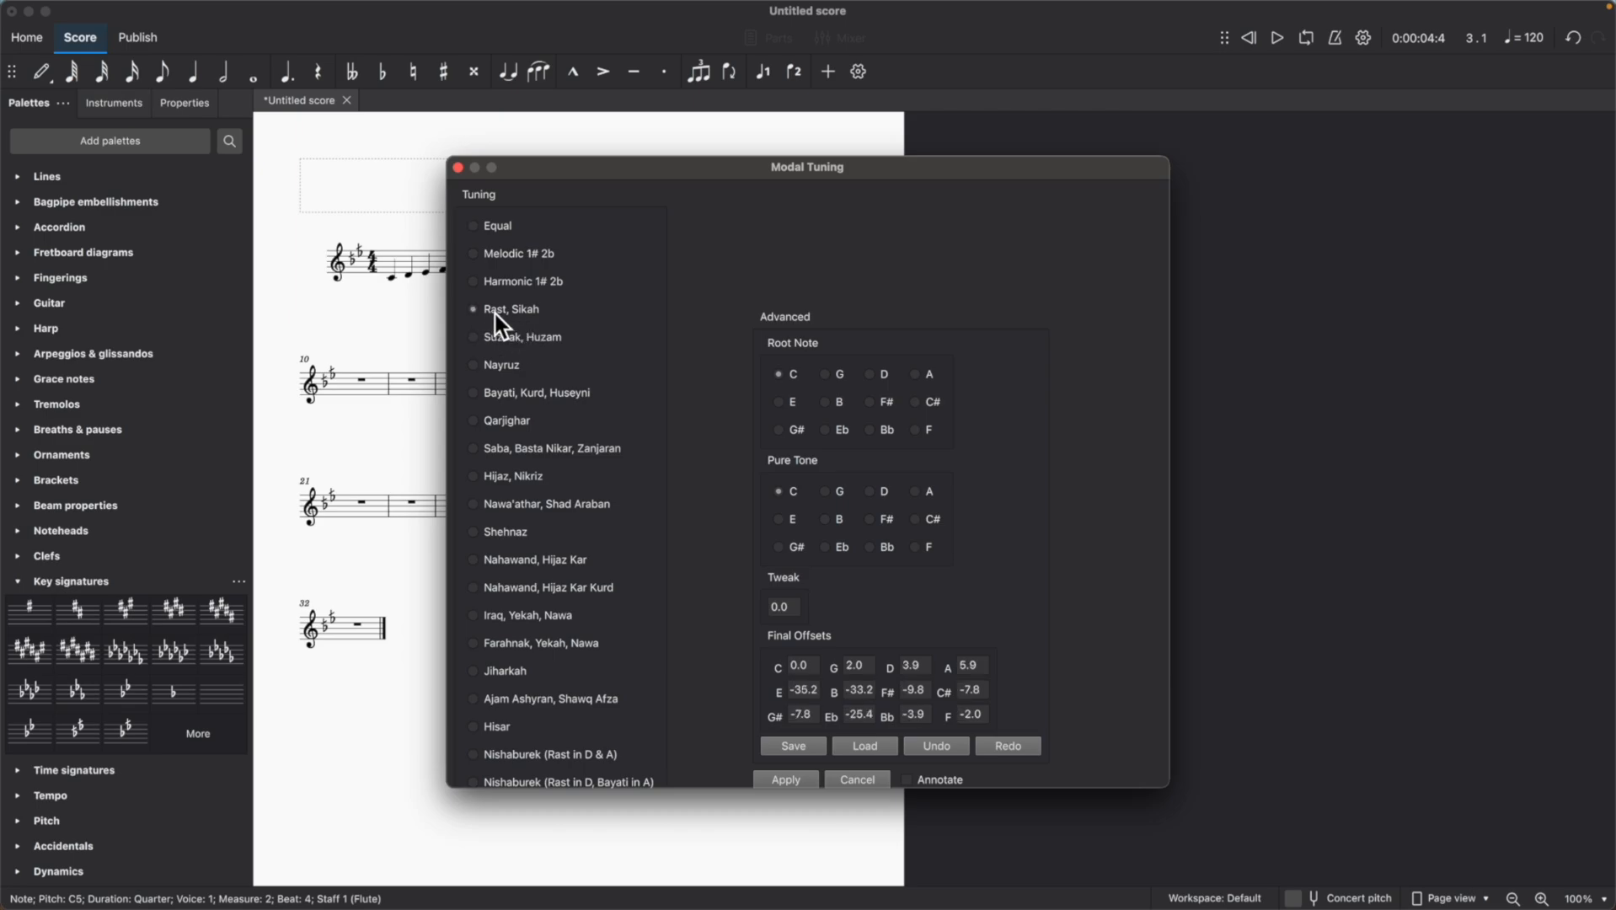
left_click(787, 779)
Rewind and play the scale again to hear it with the Rast tuning applied.
left_click(1246, 39)
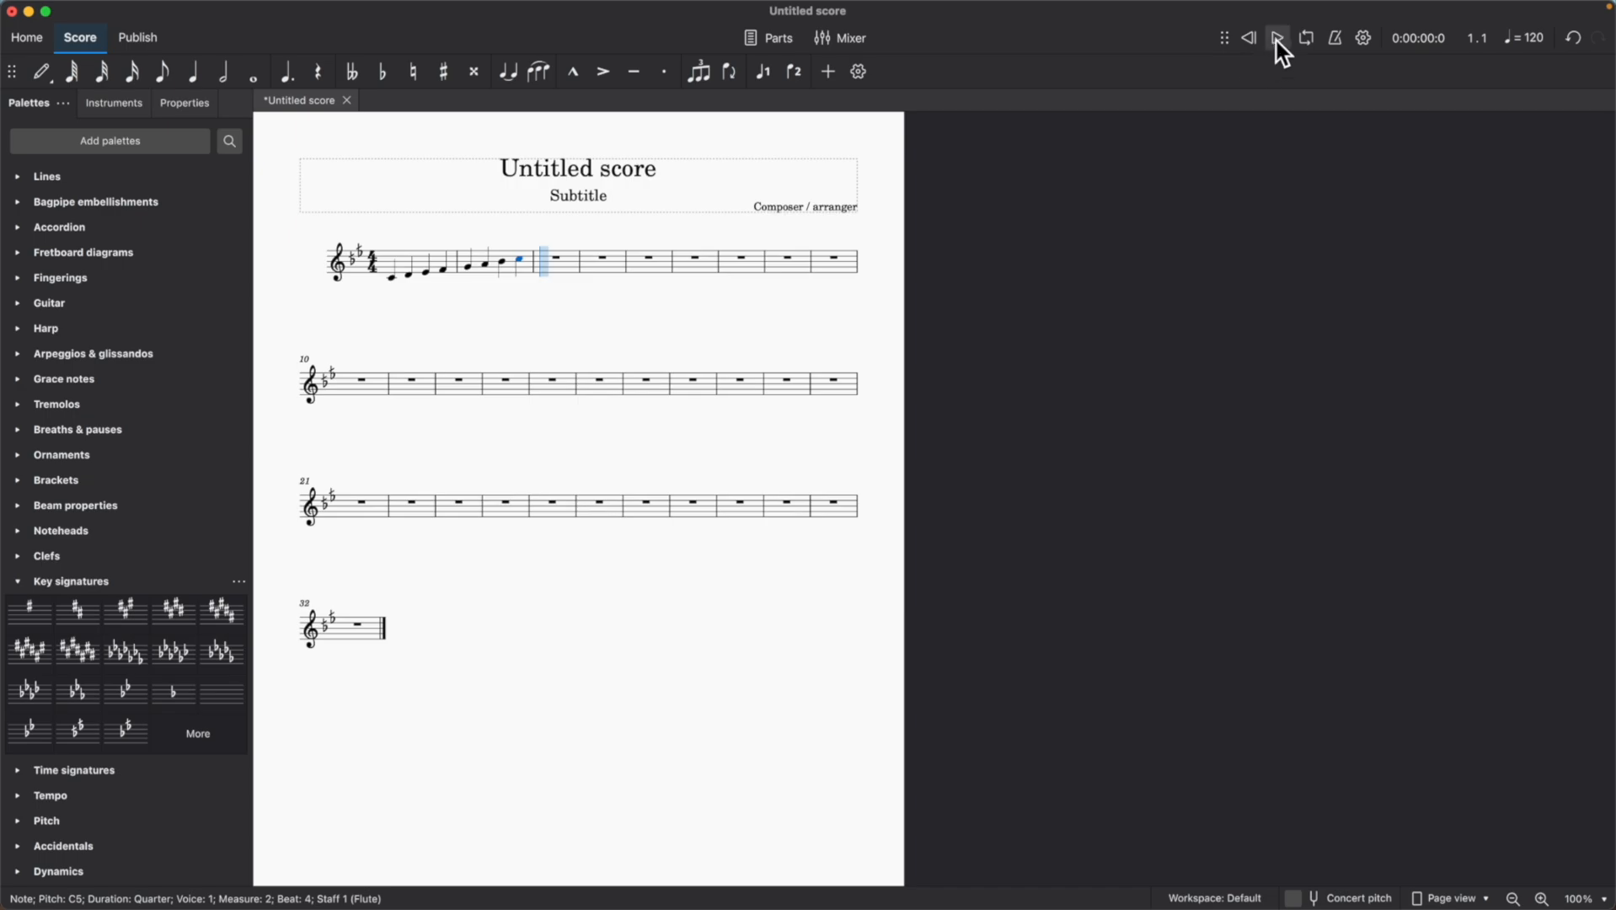
left_click(1276, 38)
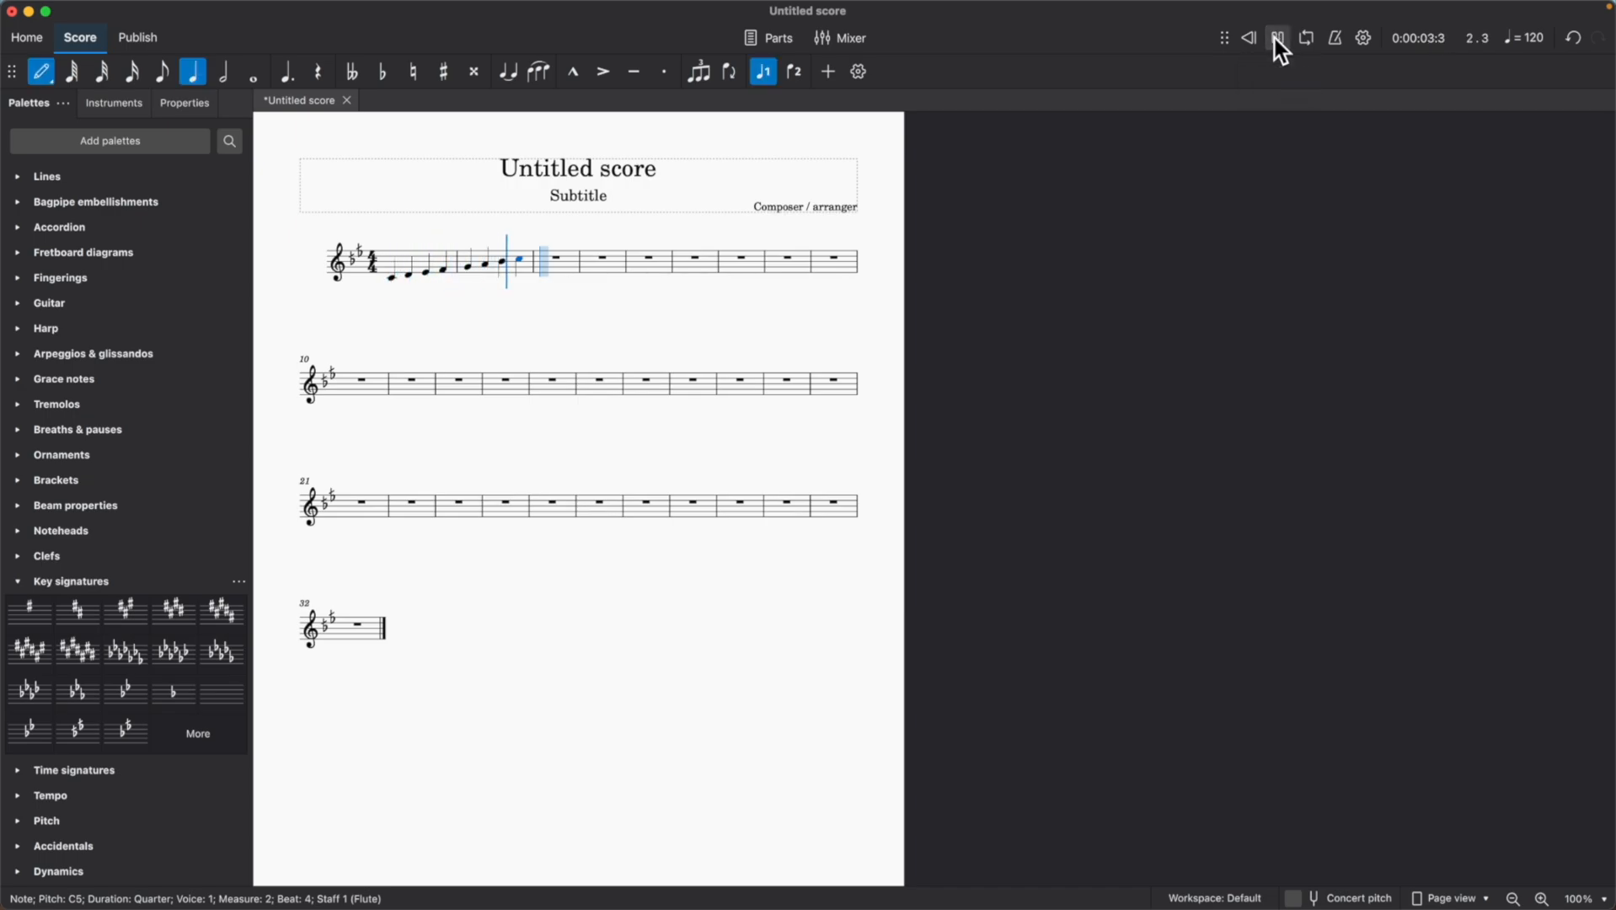
left_click(1276, 38)
Leave note input and clear the contents of measures 1 and 2.
left_click(42, 75)
left_click(407, 261)
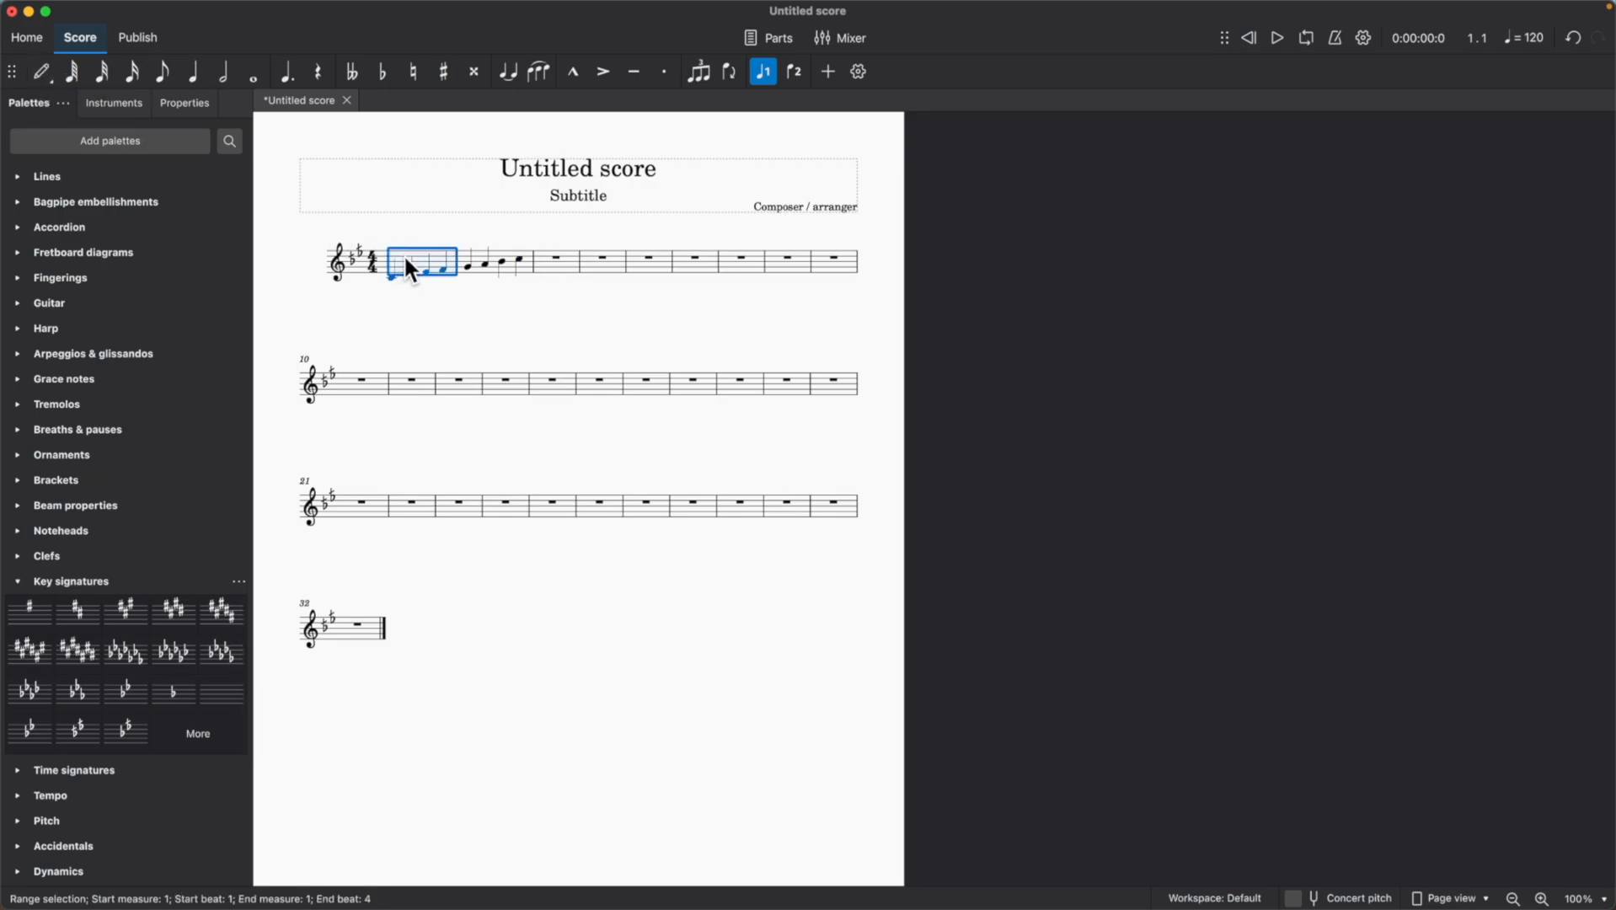
left_click(522, 261, "shift")
right_click(523, 263)
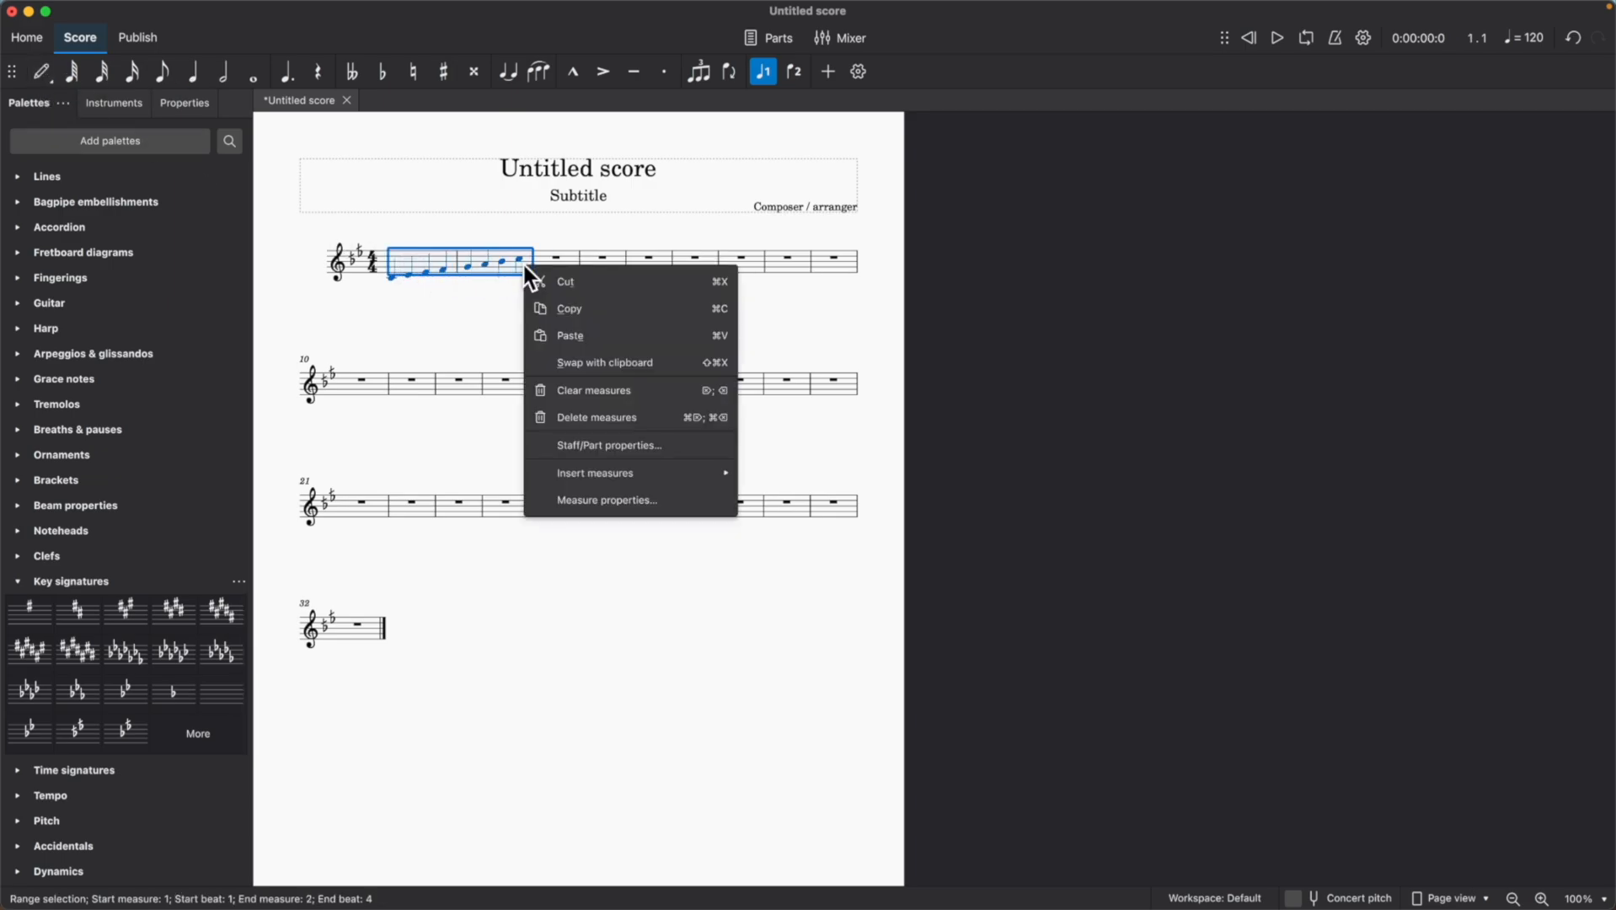
left_click(610, 397)
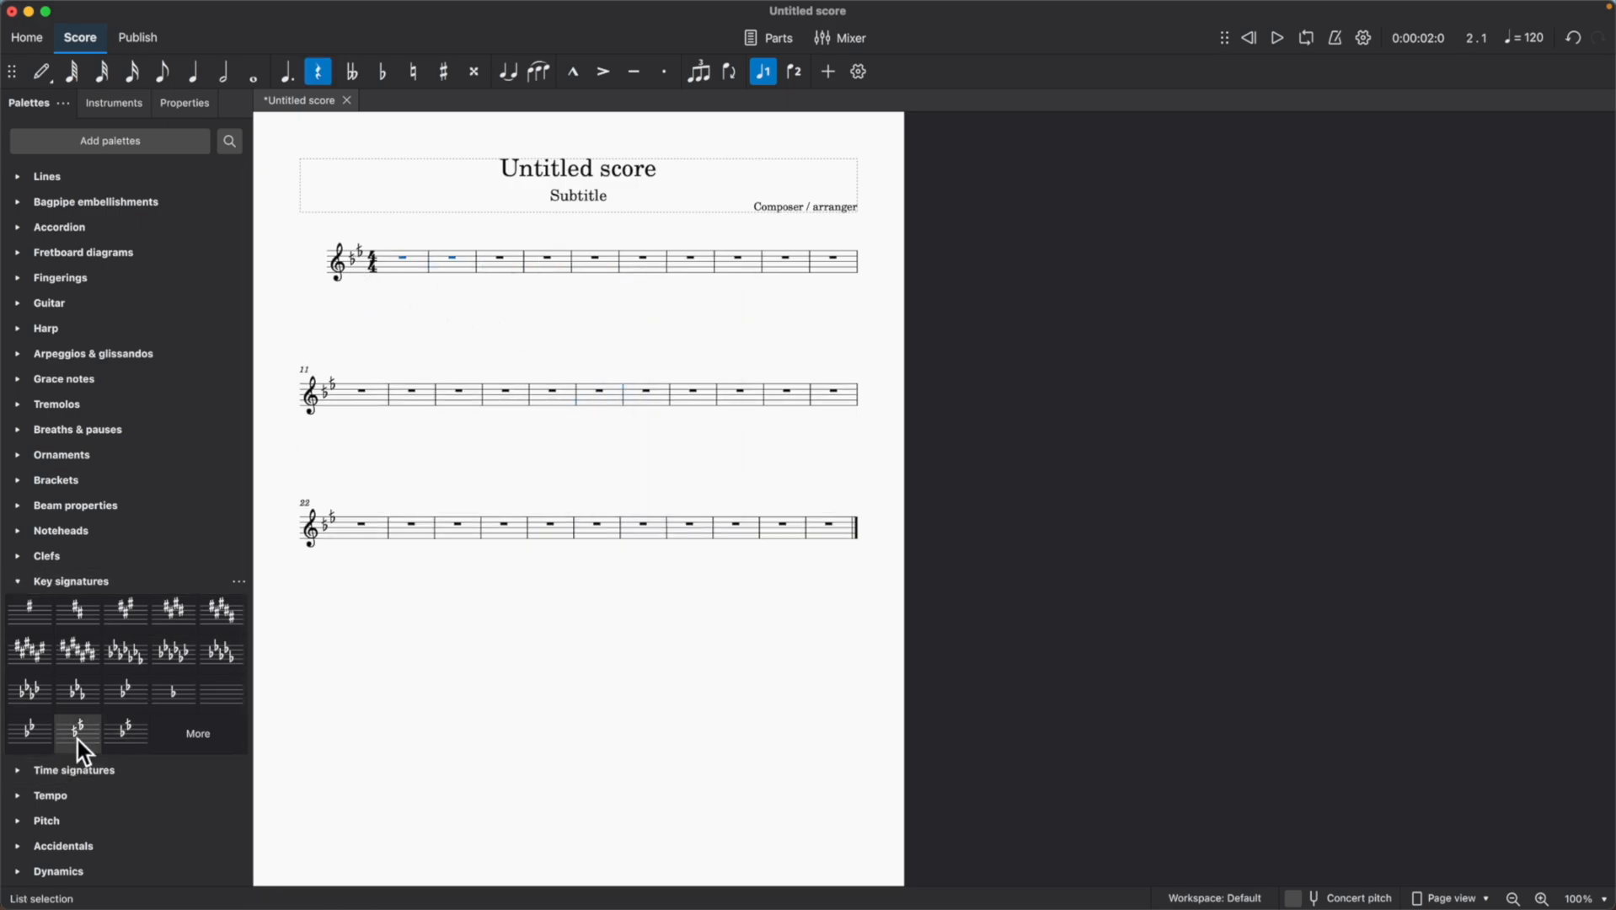
Replace the score's key signature with D-Bayati and clear the selection.
left_click_drag(115, 733, 342, 256)
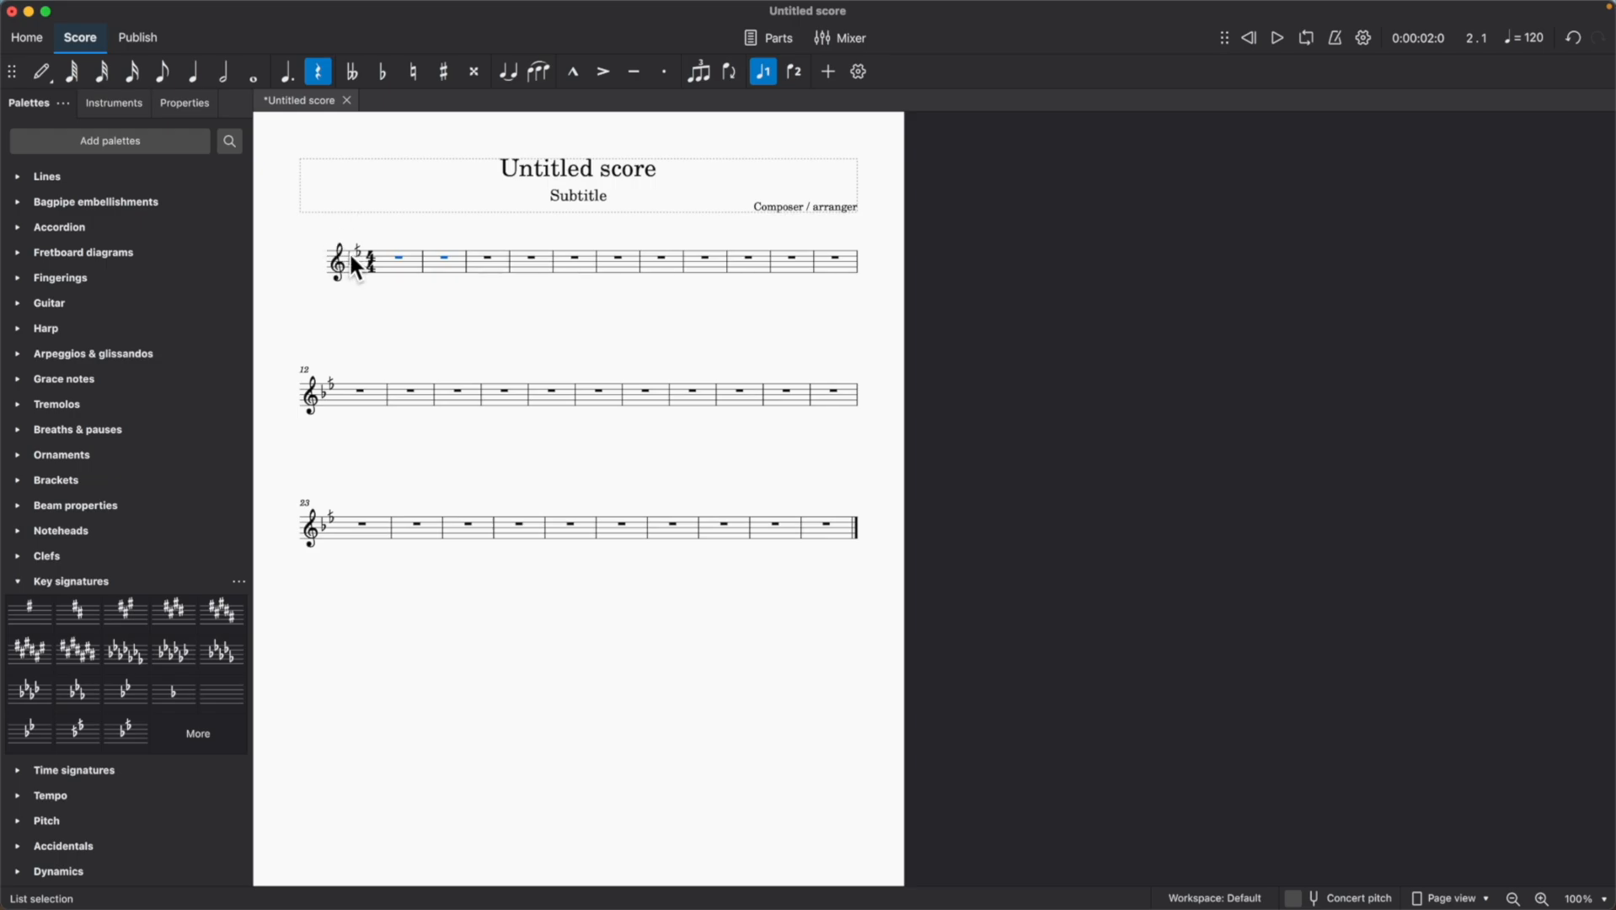
key("Escape")
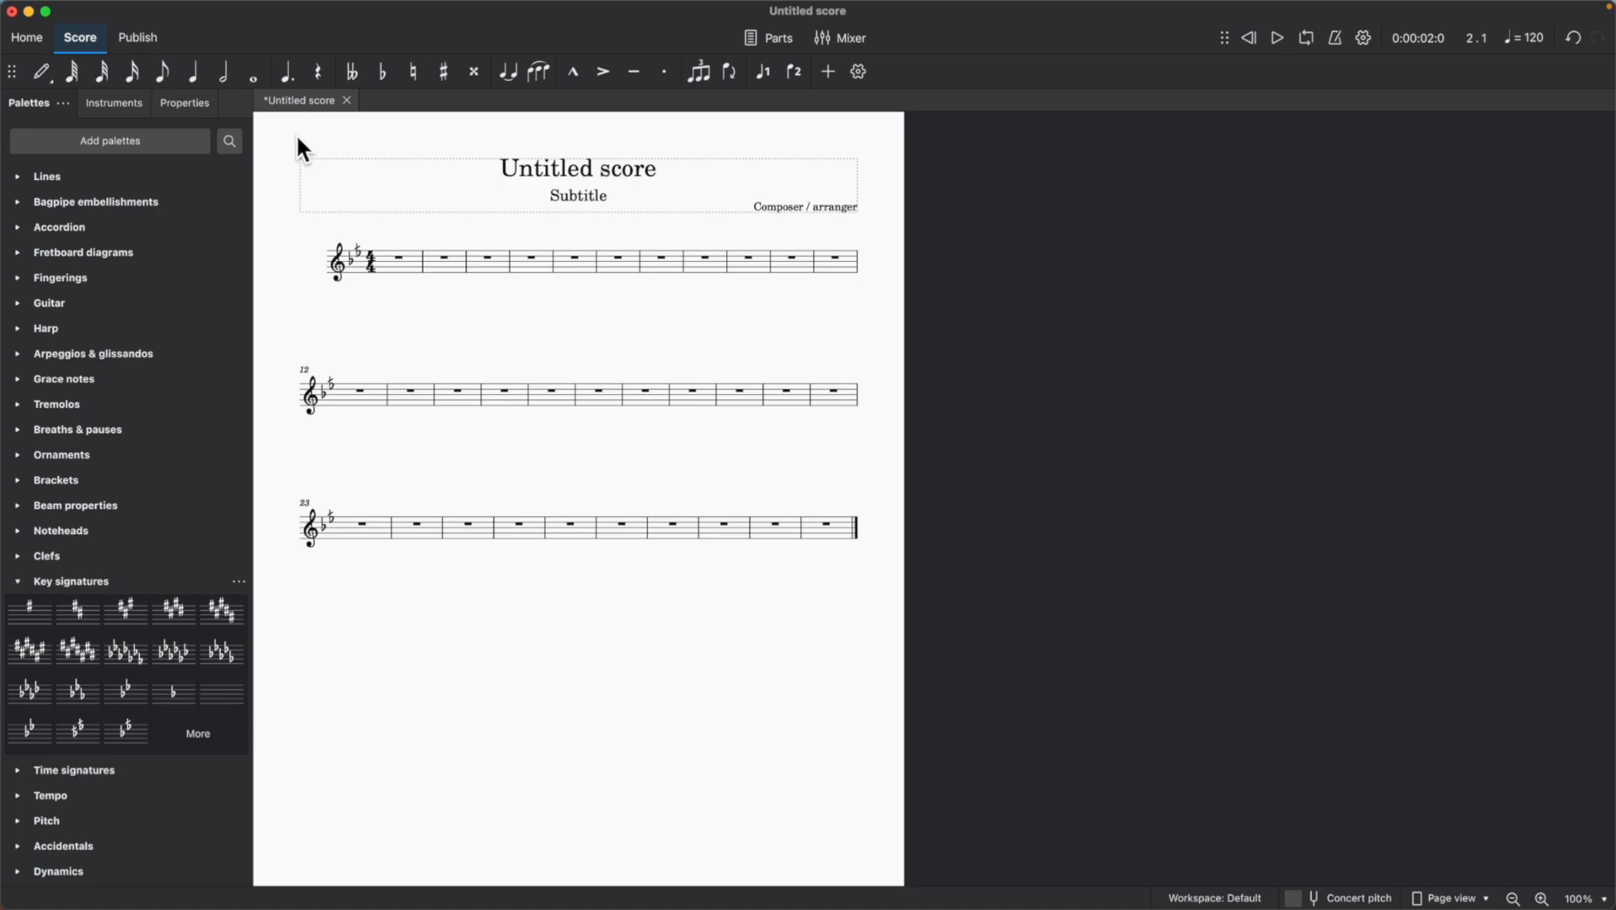
Enter the quarter notes D4, E4, F4 and G4 in measure 1.
left_click(193, 76)
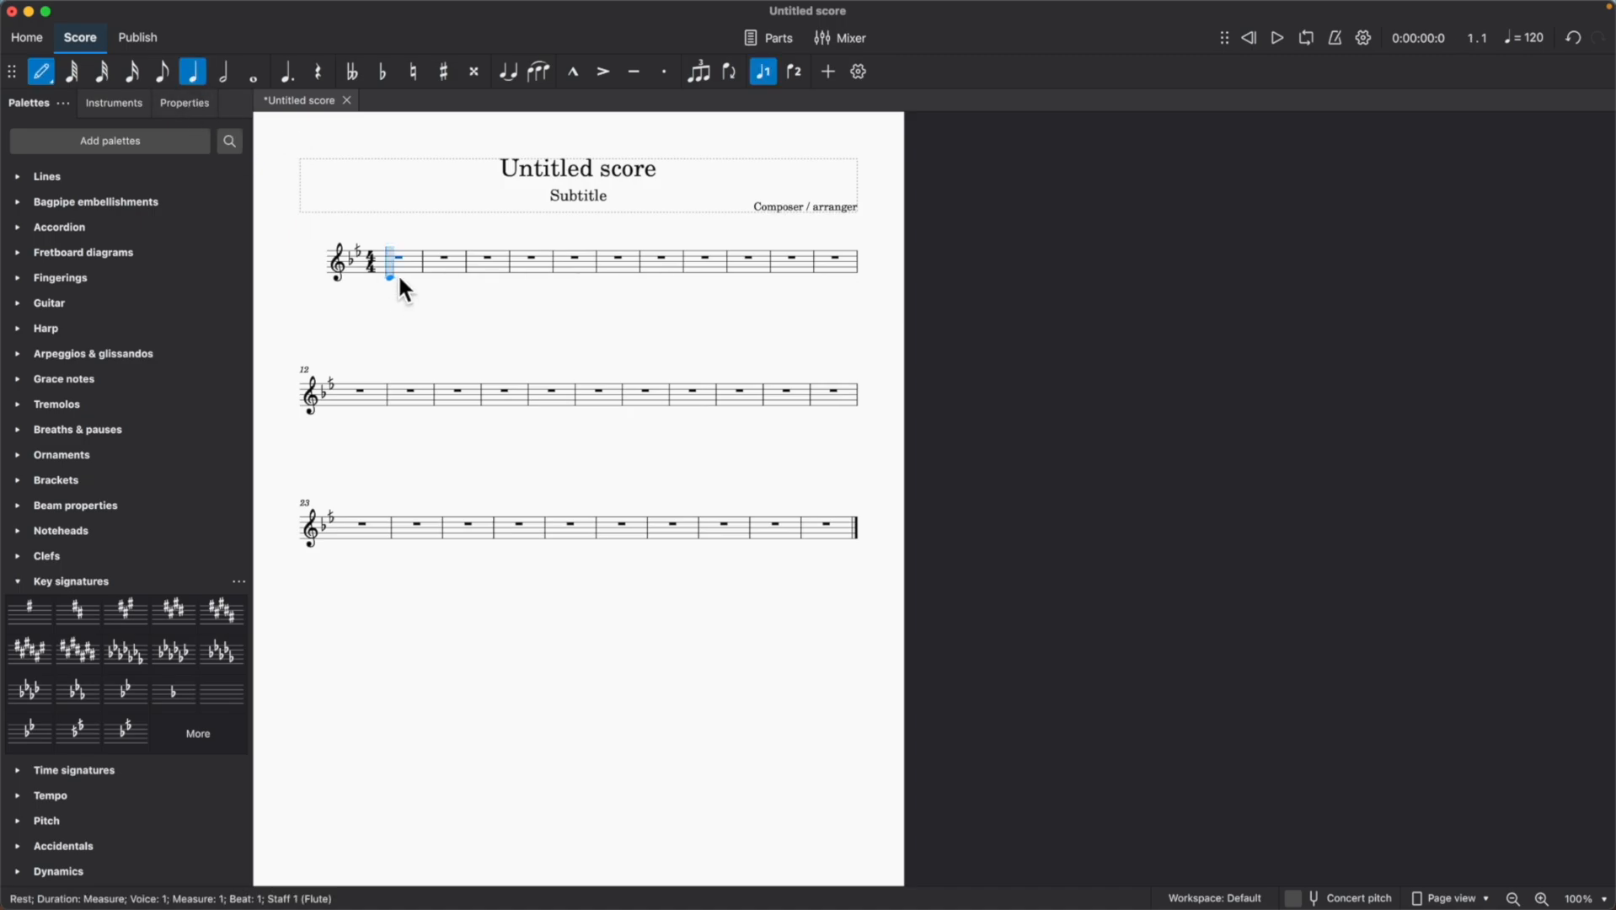
left_click(399, 273)
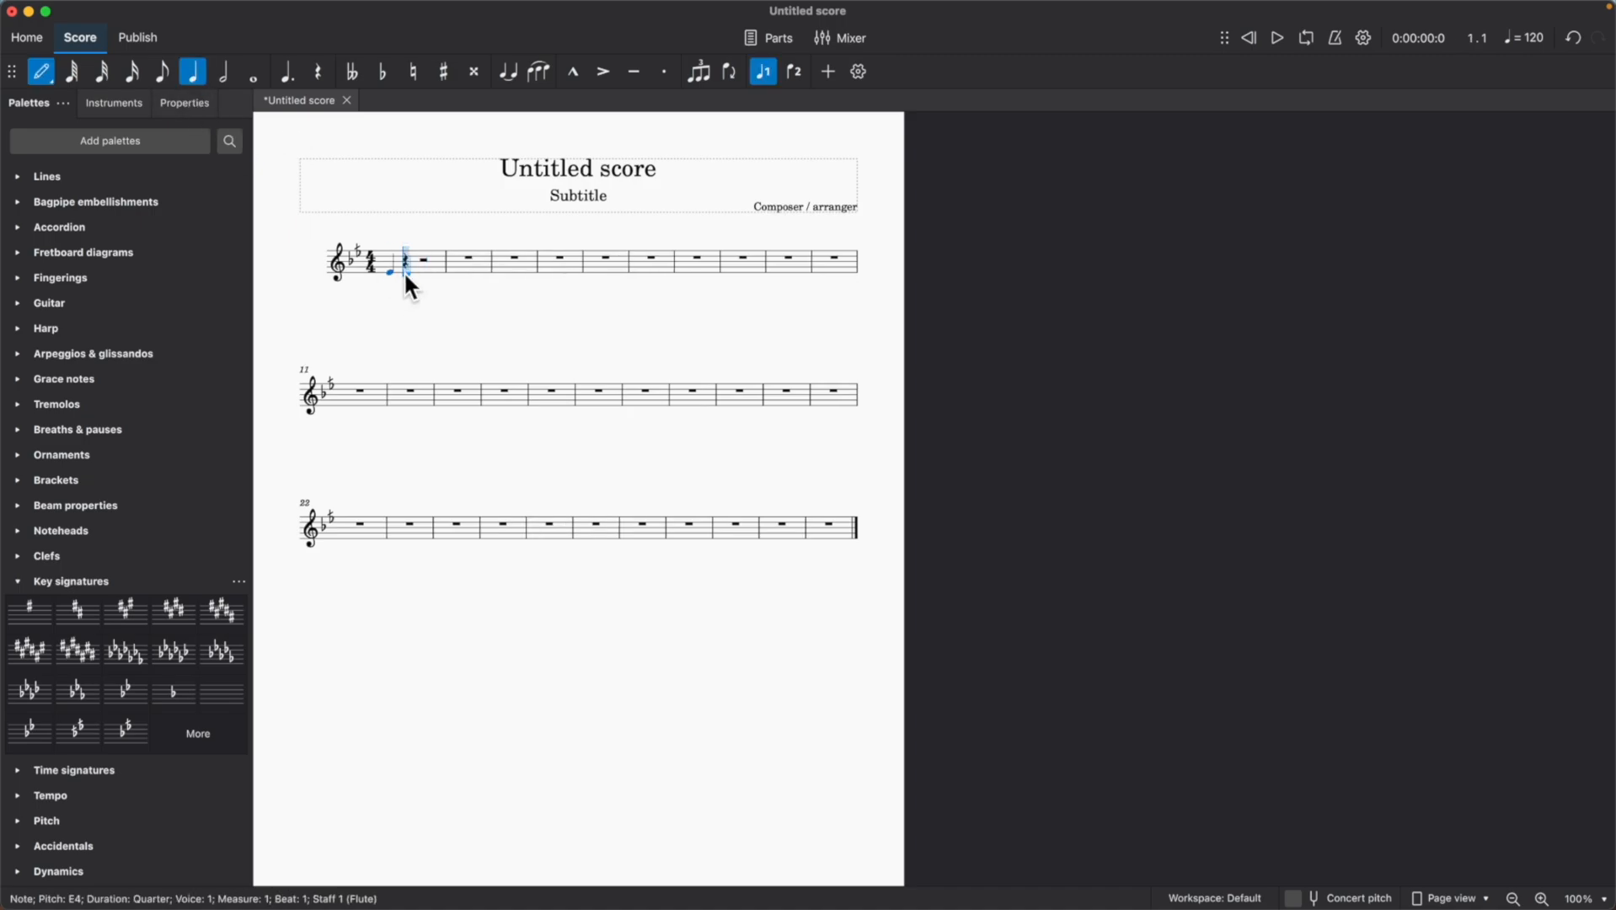
key("Down")
scroll(405, 271, "left", 1)
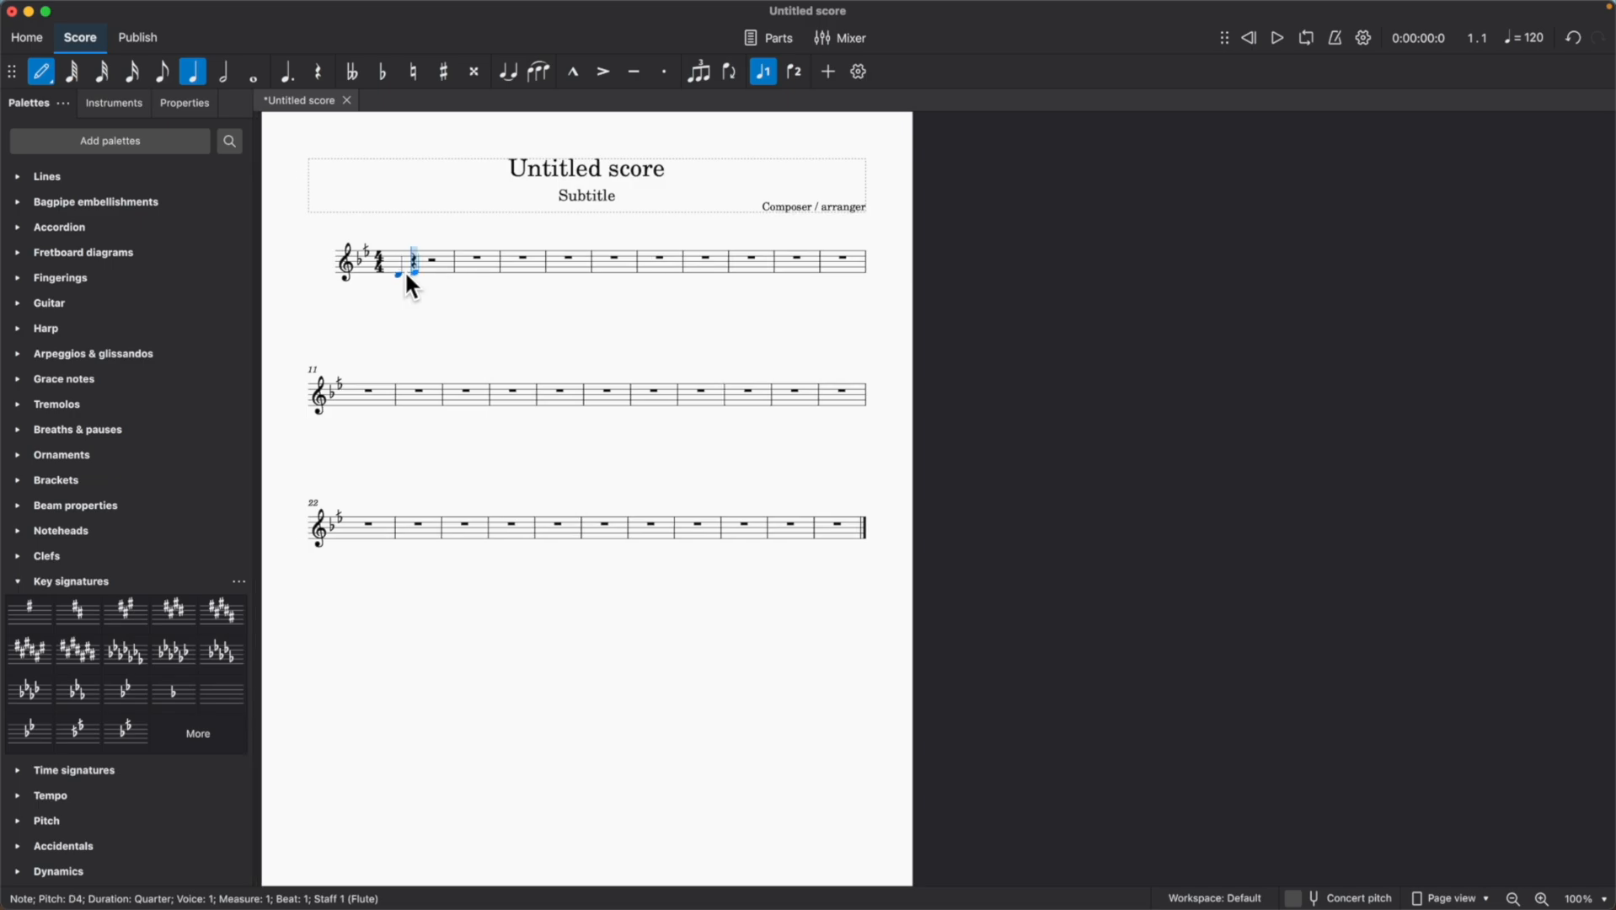
left_click(417, 272)
left_click(429, 268)
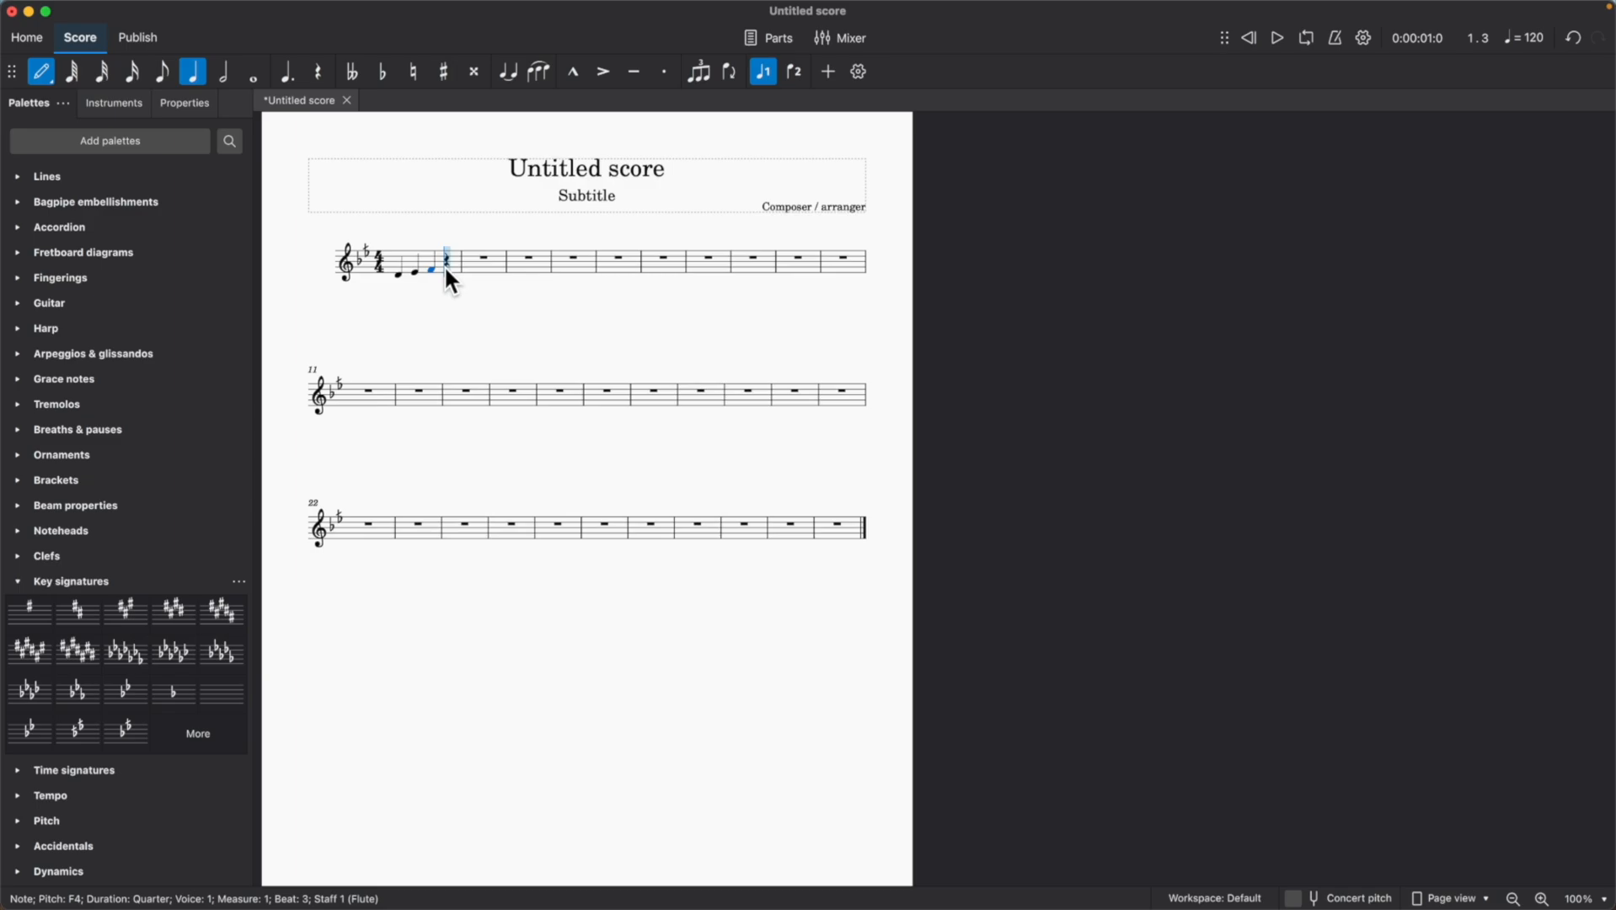
left_click(448, 265)
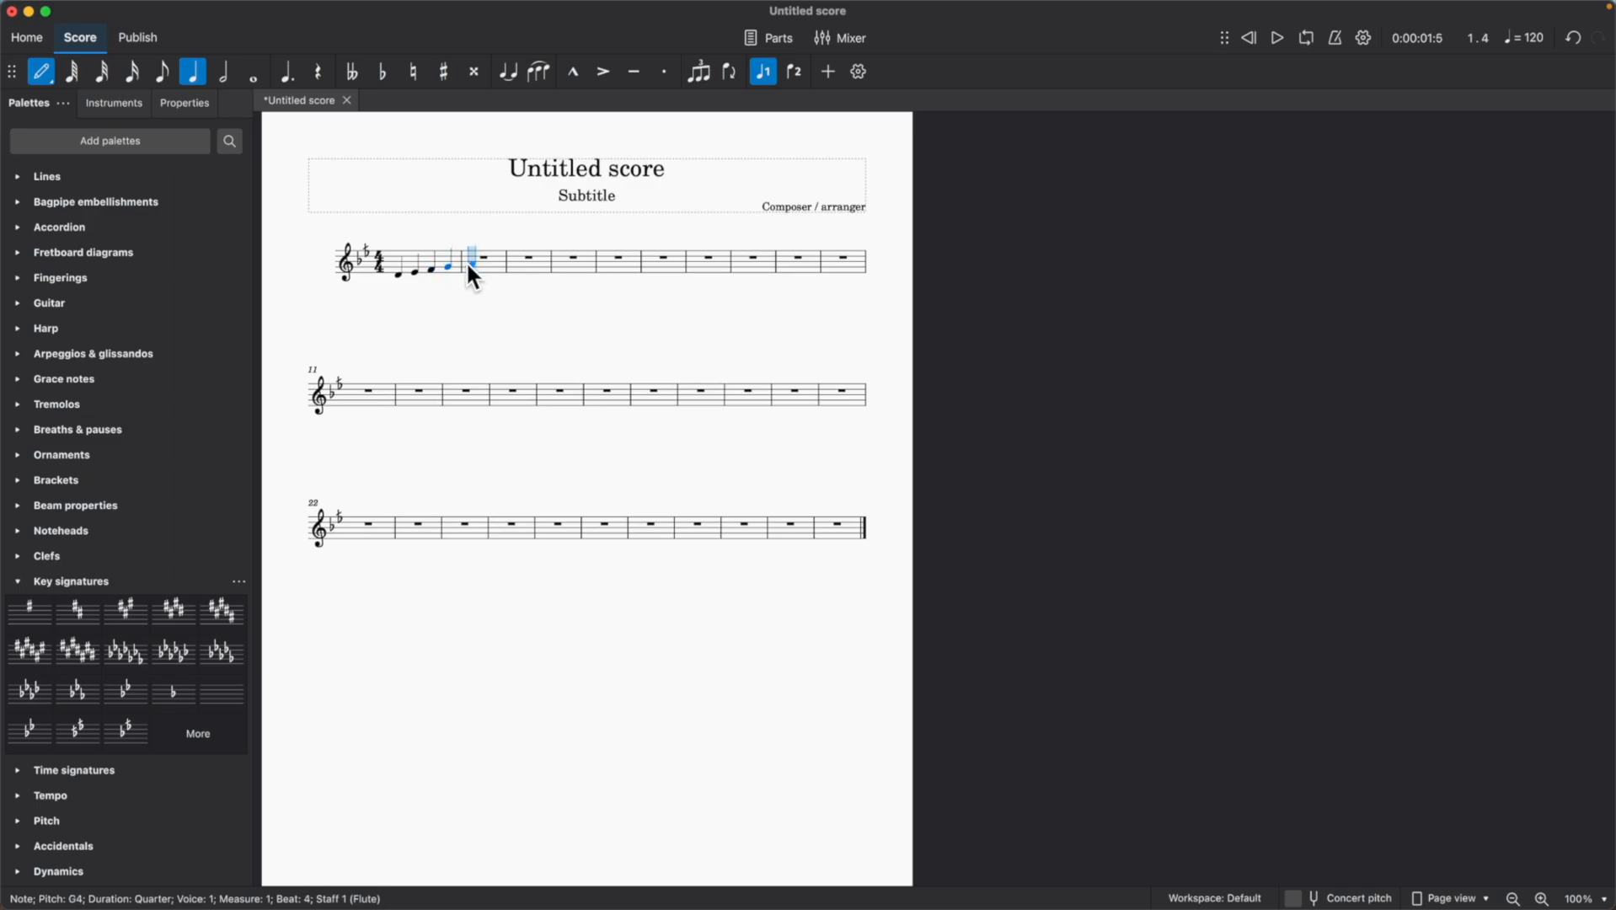
Enter the ascending quarter notes A4, B4, C5 and D5 in measure 2 and play the scale back.
left_click(474, 260)
left_click(493, 258)
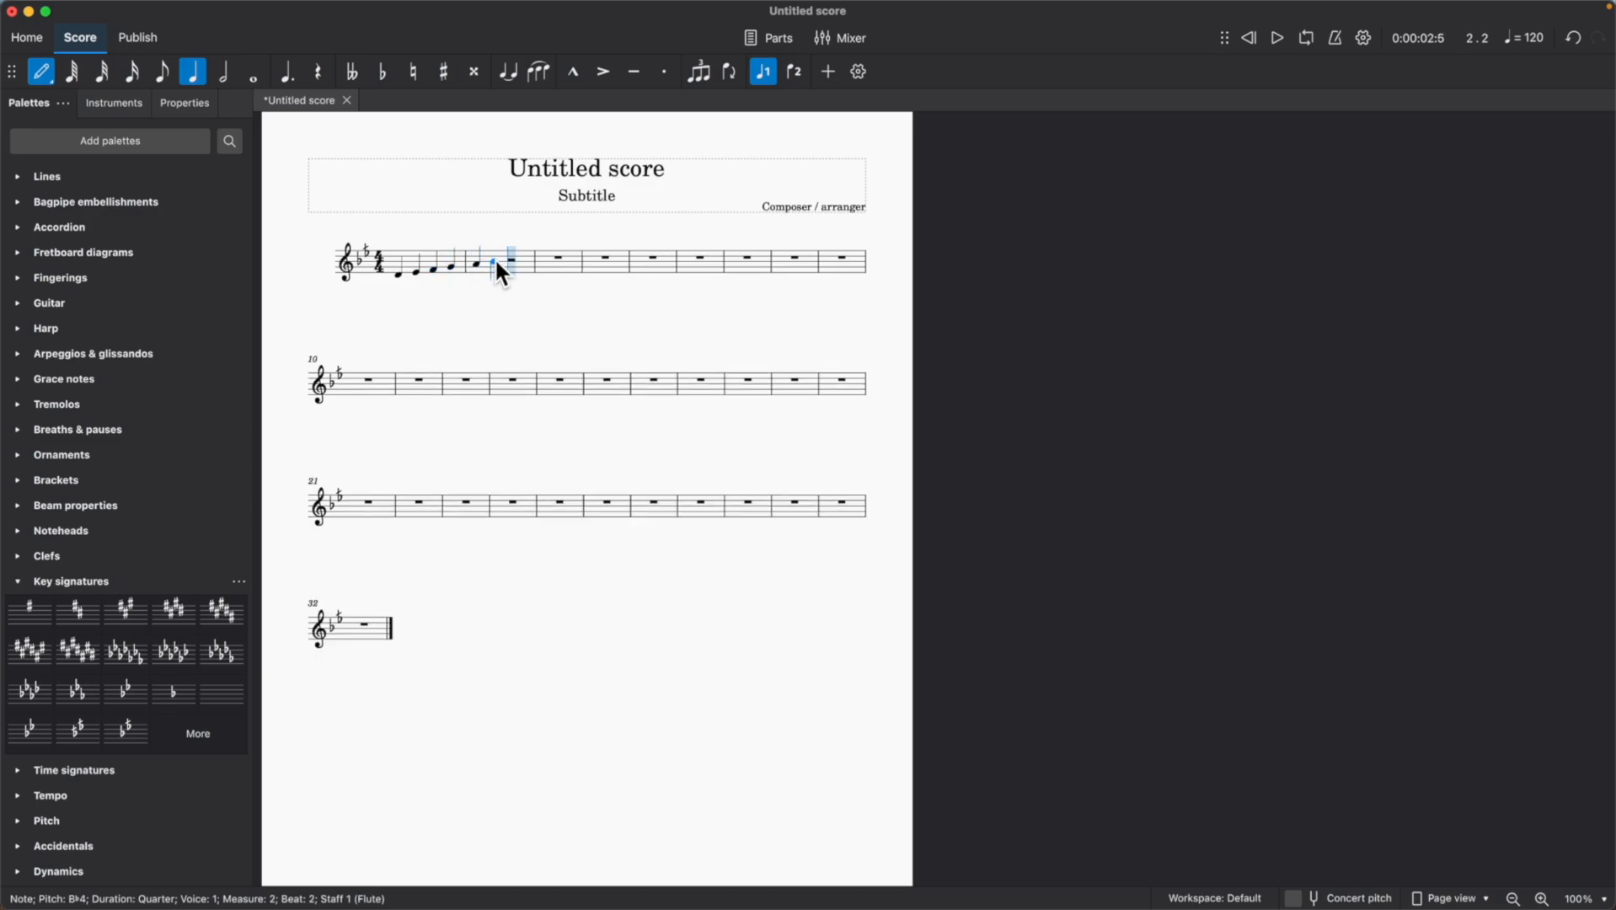
left_click(507, 256)
key("Up")
key("Up")
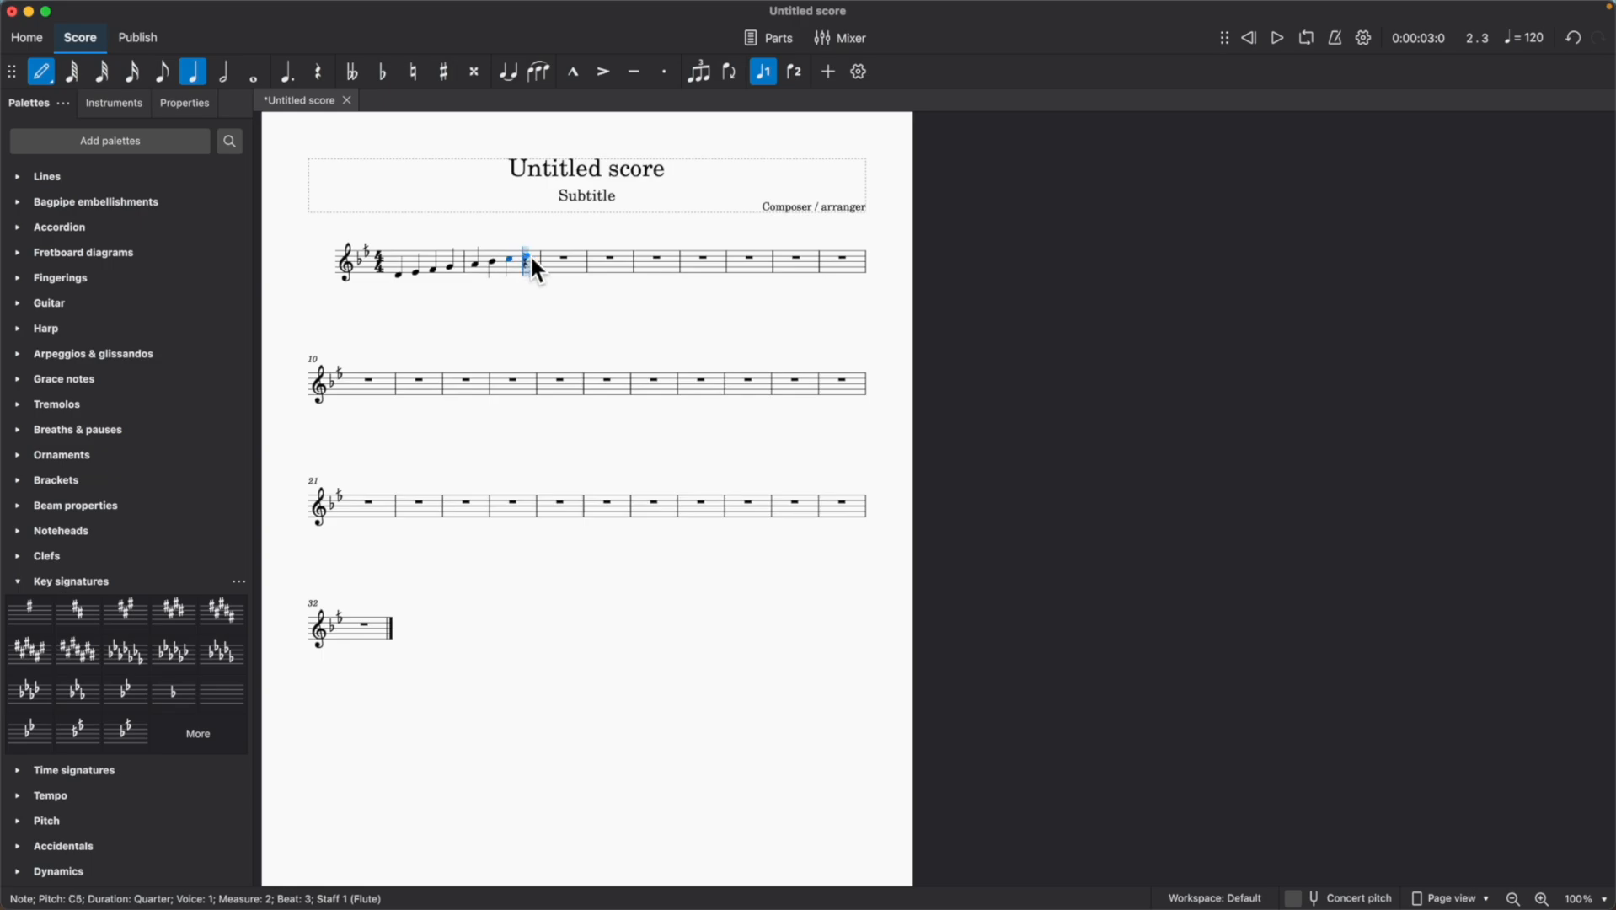
left_click(1274, 42)
left_click(1273, 42)
Apply the Bayati, Kurd, Huseyni tuning to the score with the Modal Tuning plugin.
mouse_move(508, 2)
left_click(431, 9)
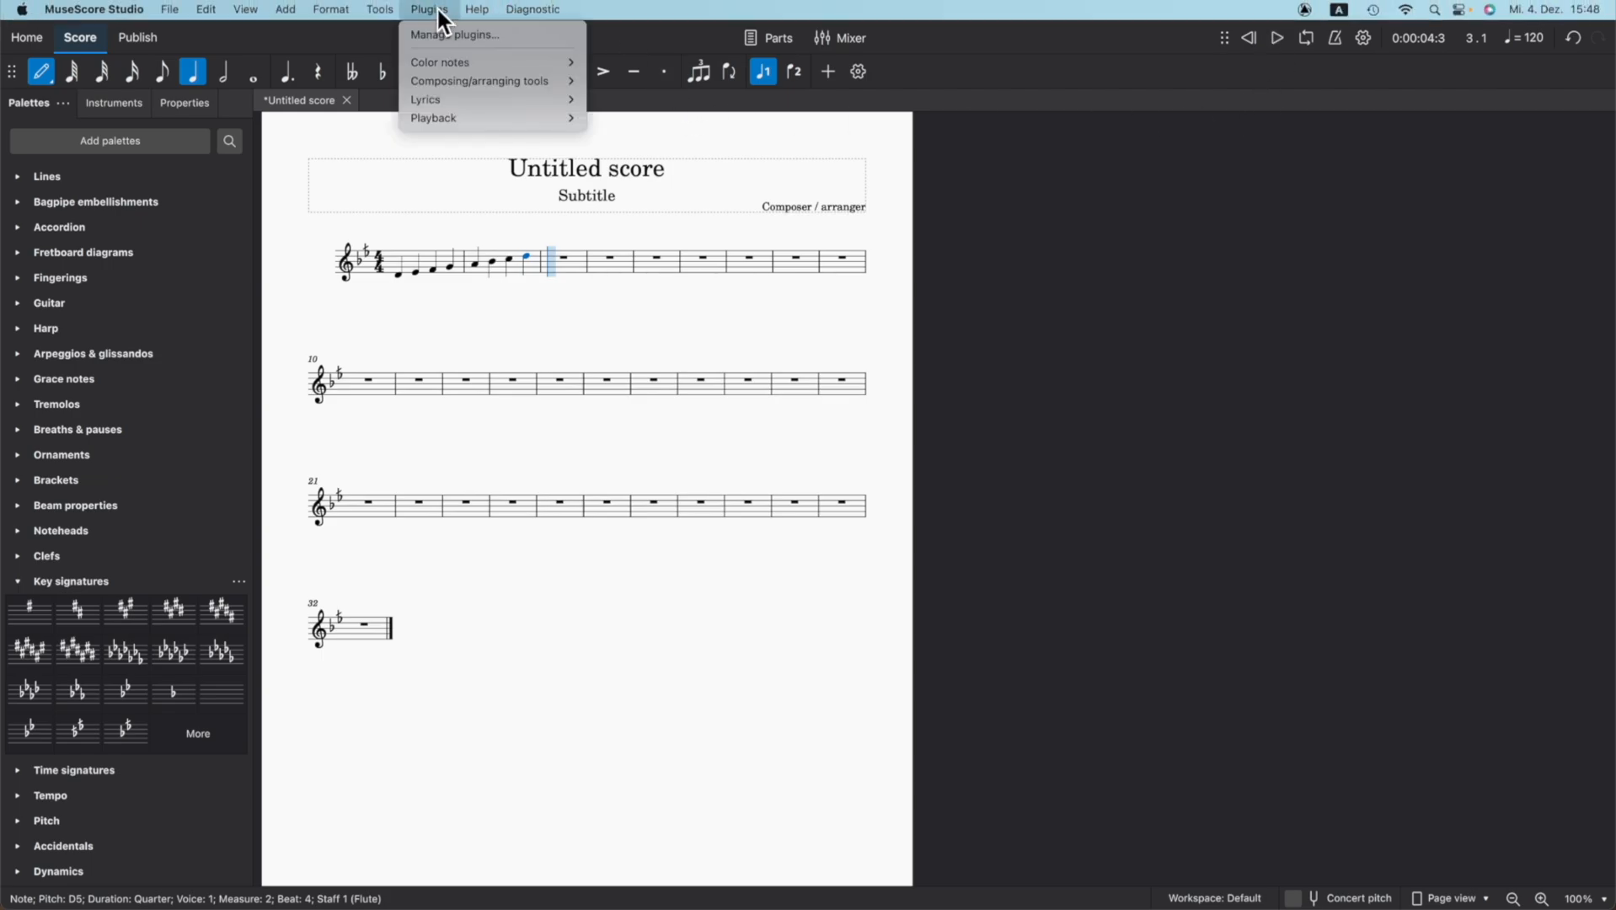
mouse_move(454, 116)
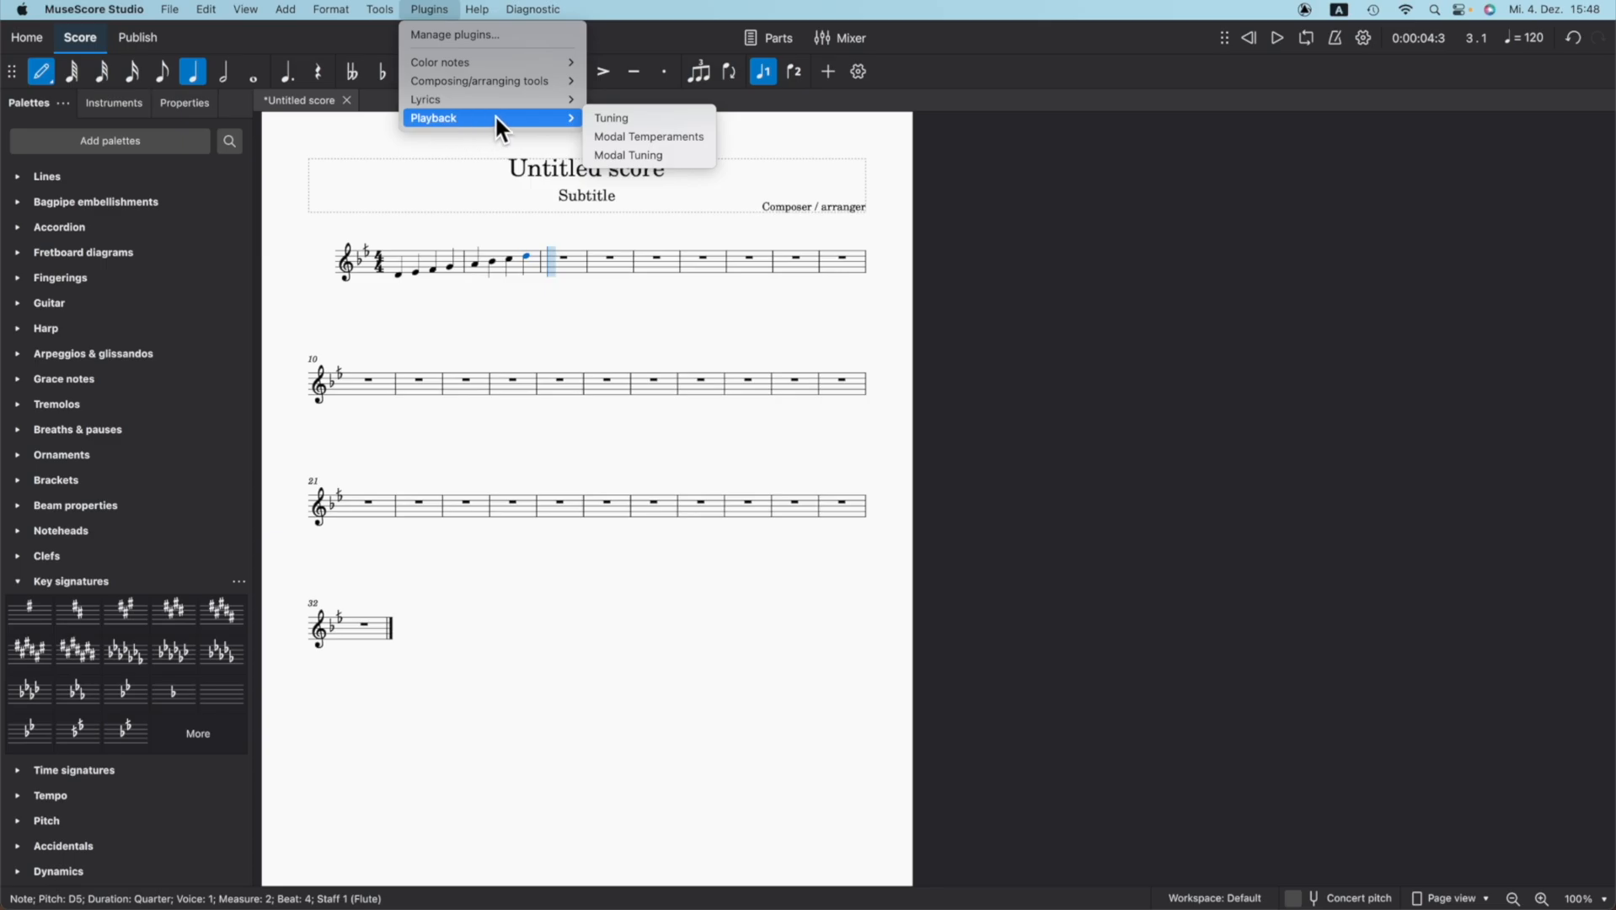
left_click(627, 158)
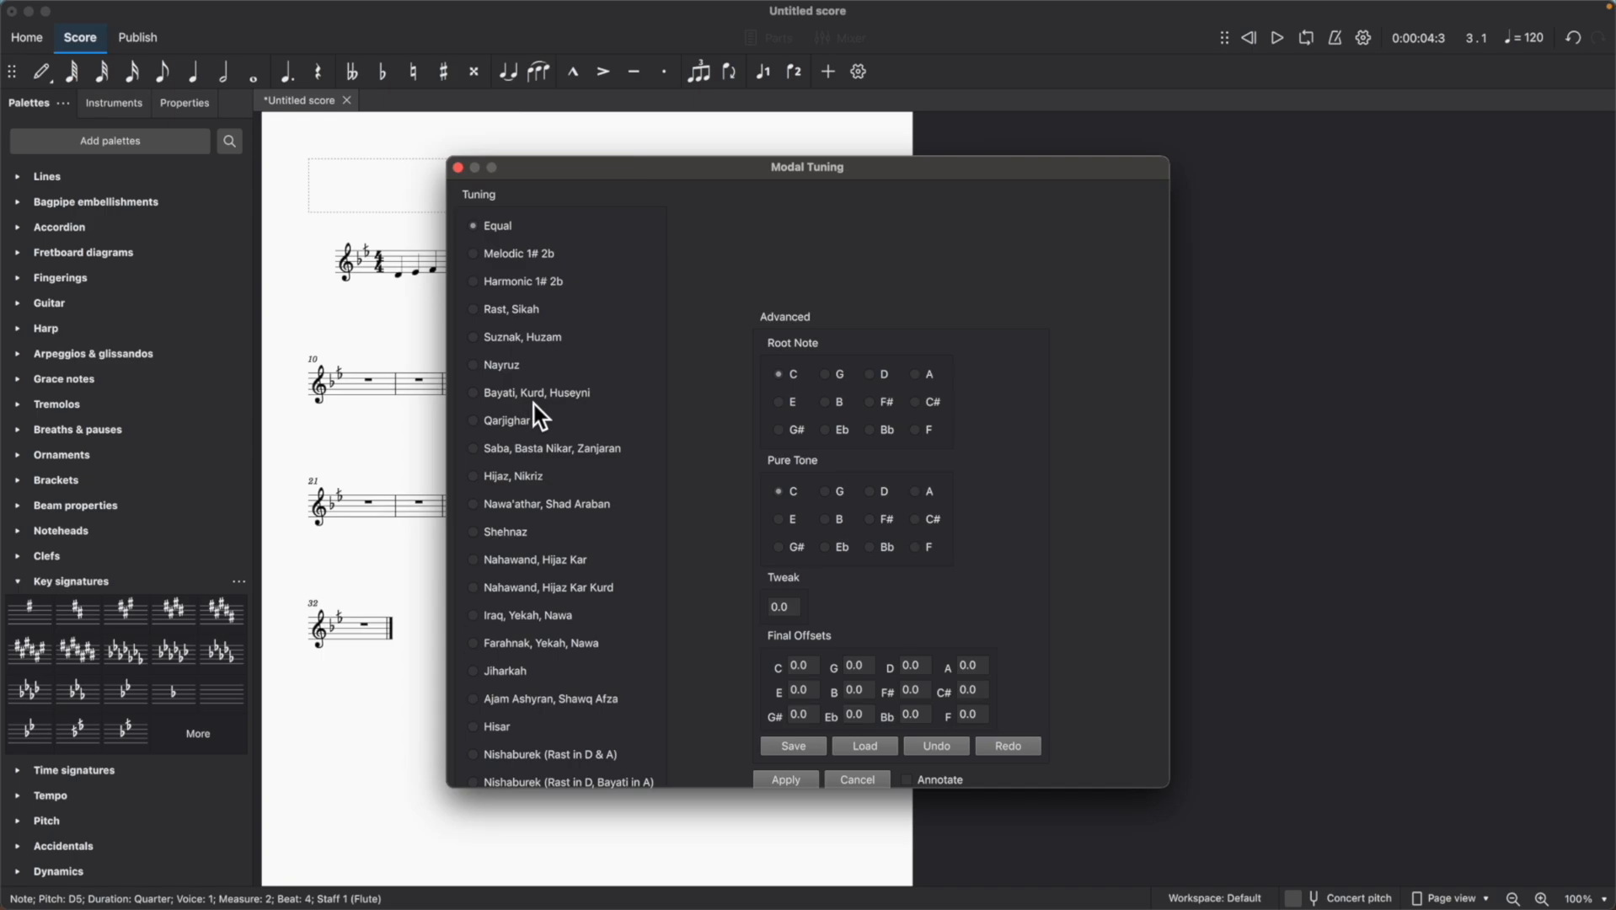
left_click(473, 393)
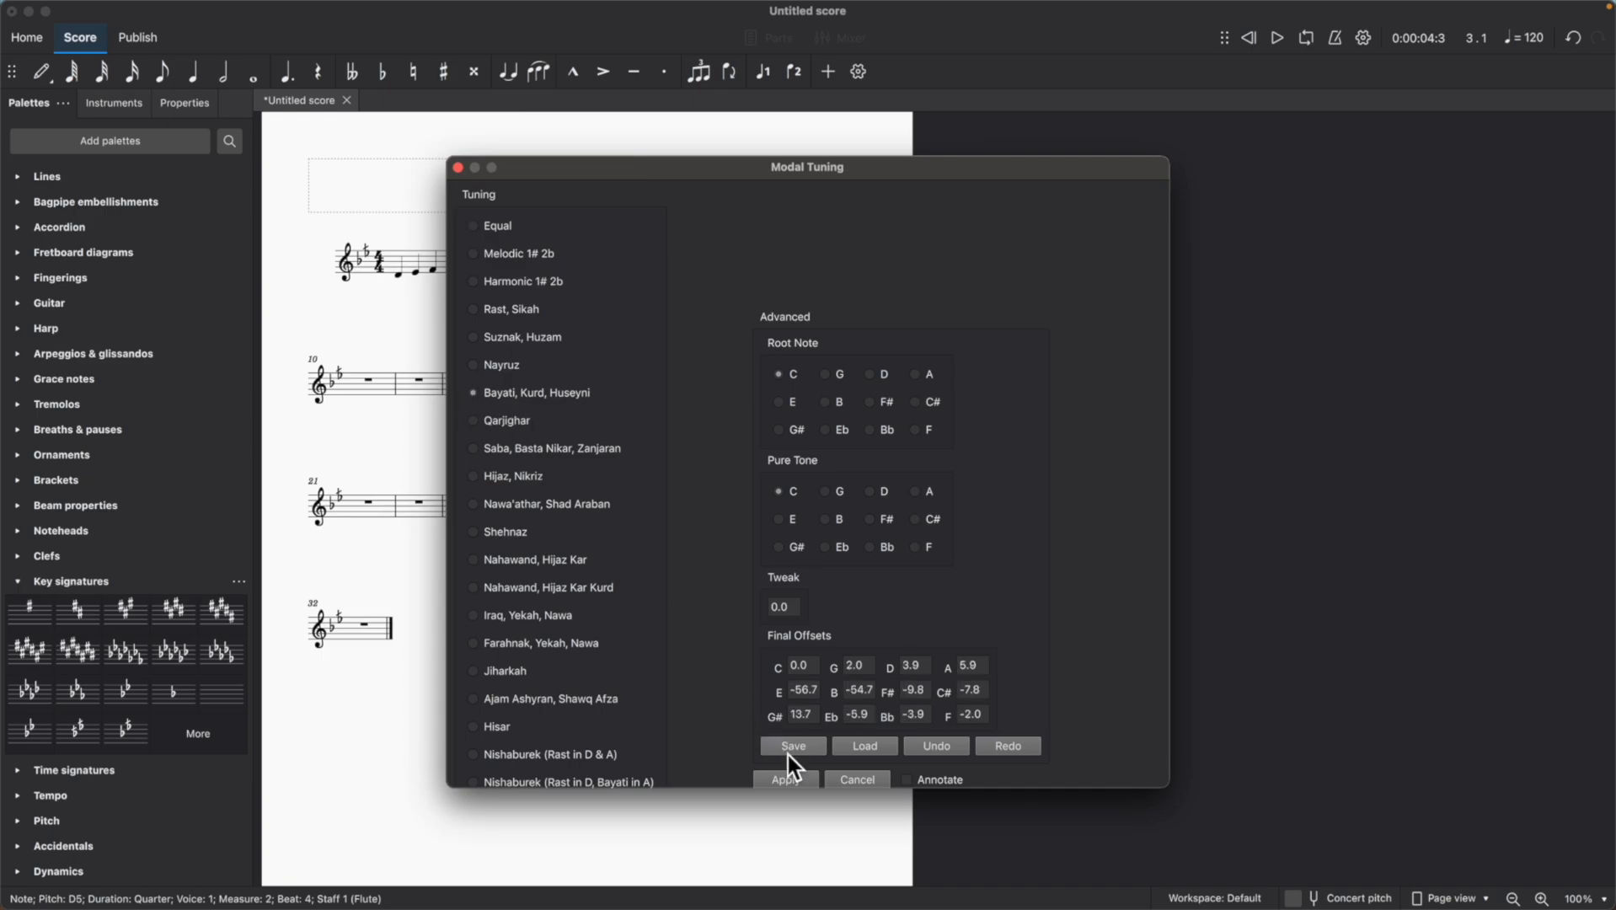
left_click(785, 780)
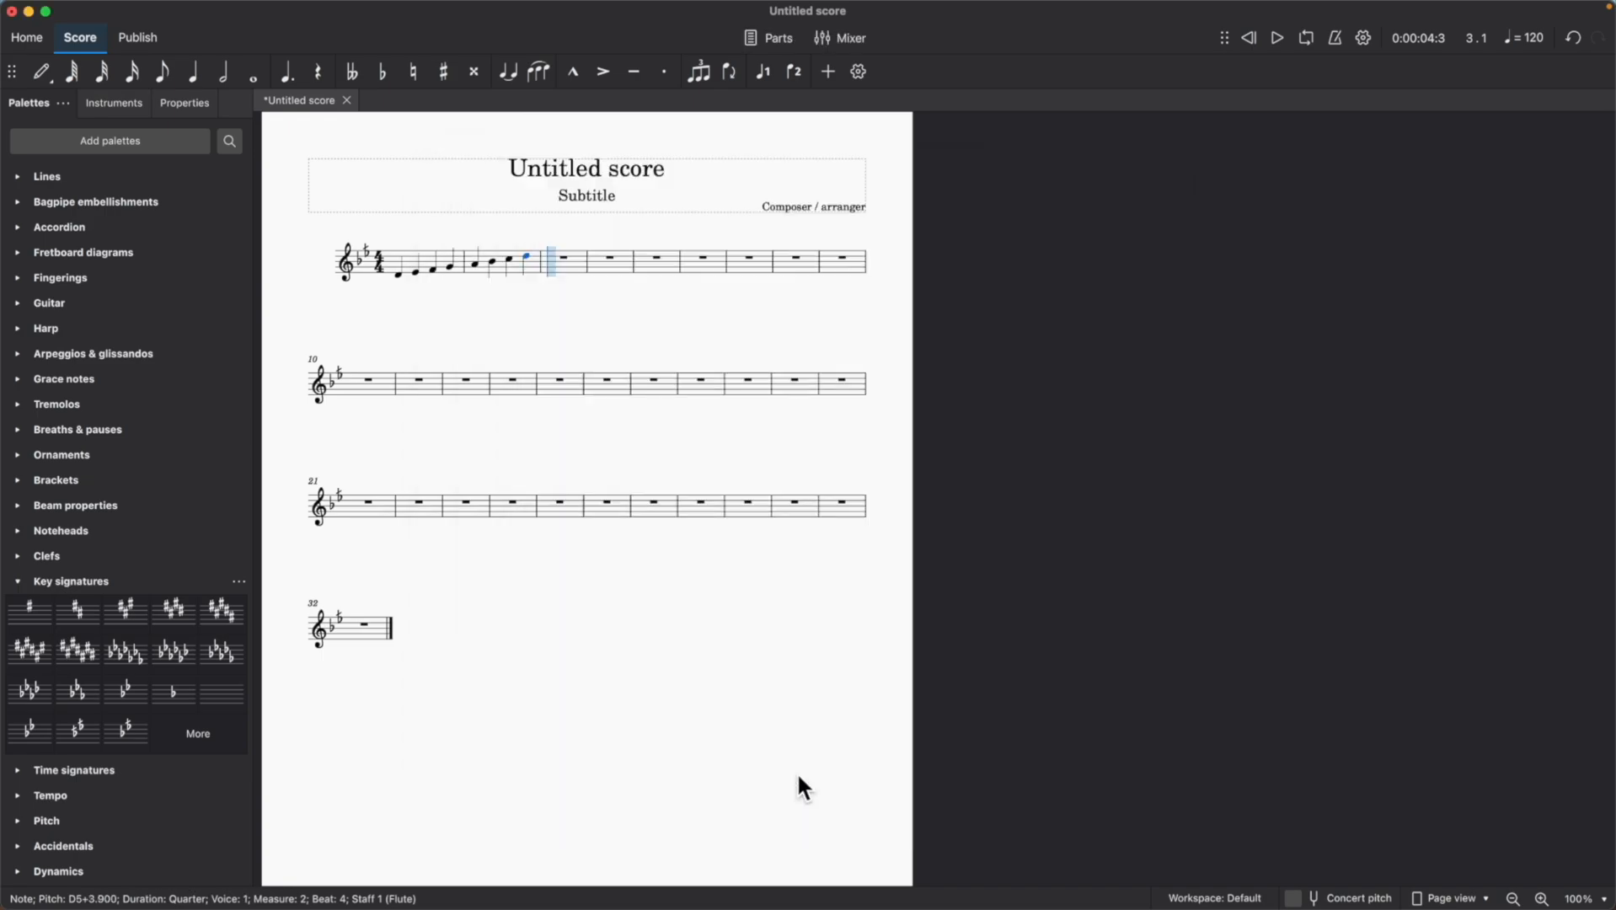
Rewind and play the scale to hear it with the Bayati tuning.
left_click(1256, 34)
left_click(1277, 36)
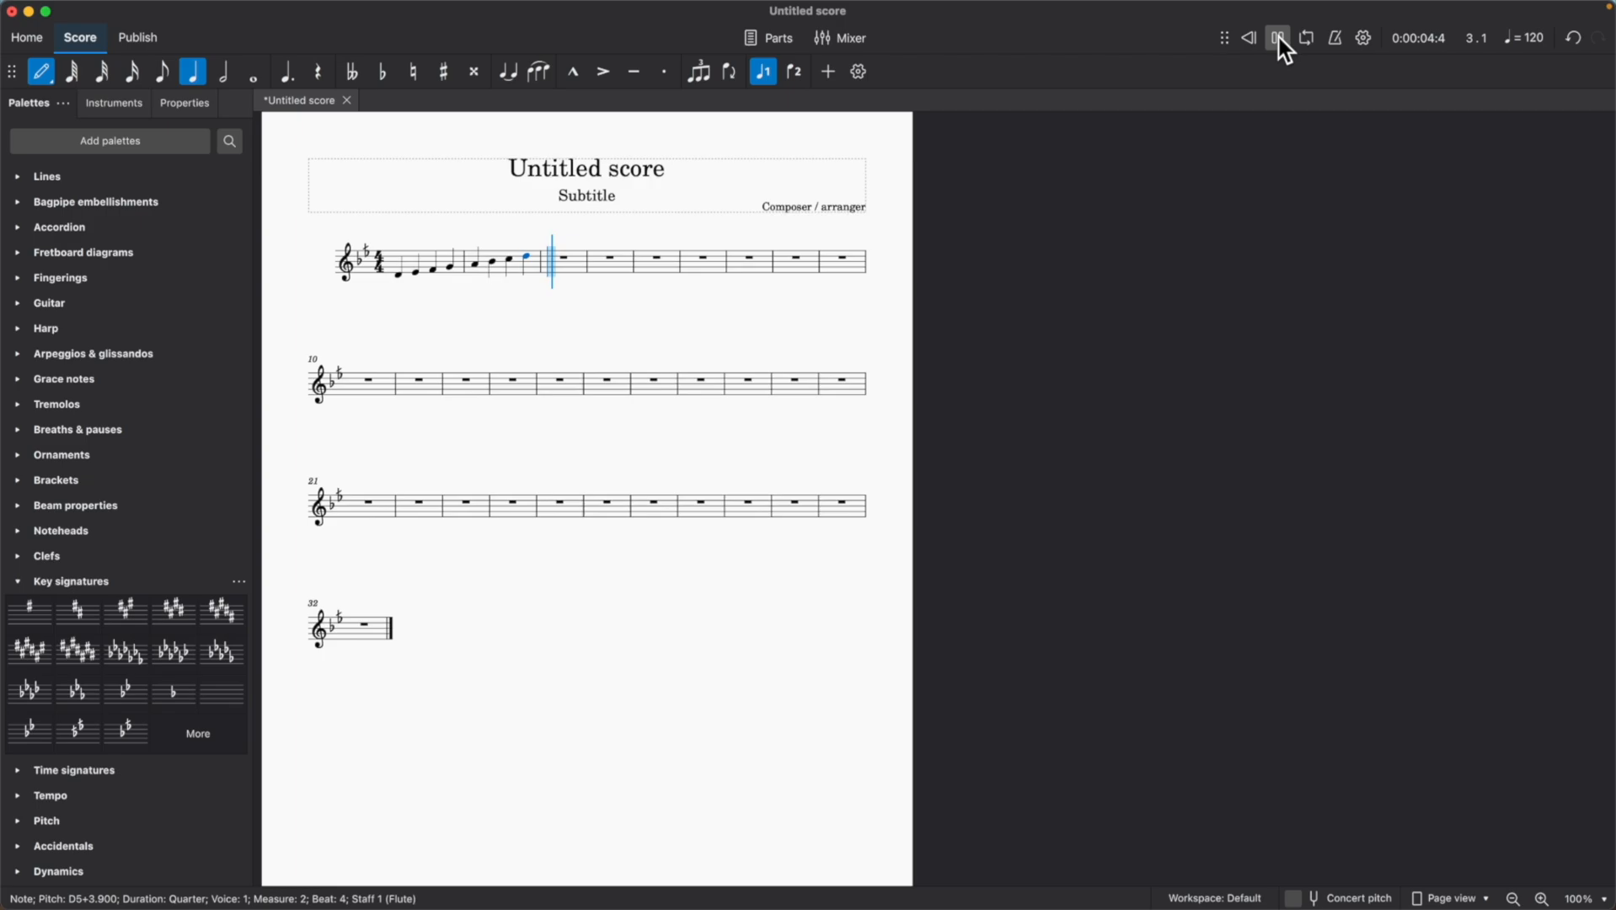
left_click(1277, 37)
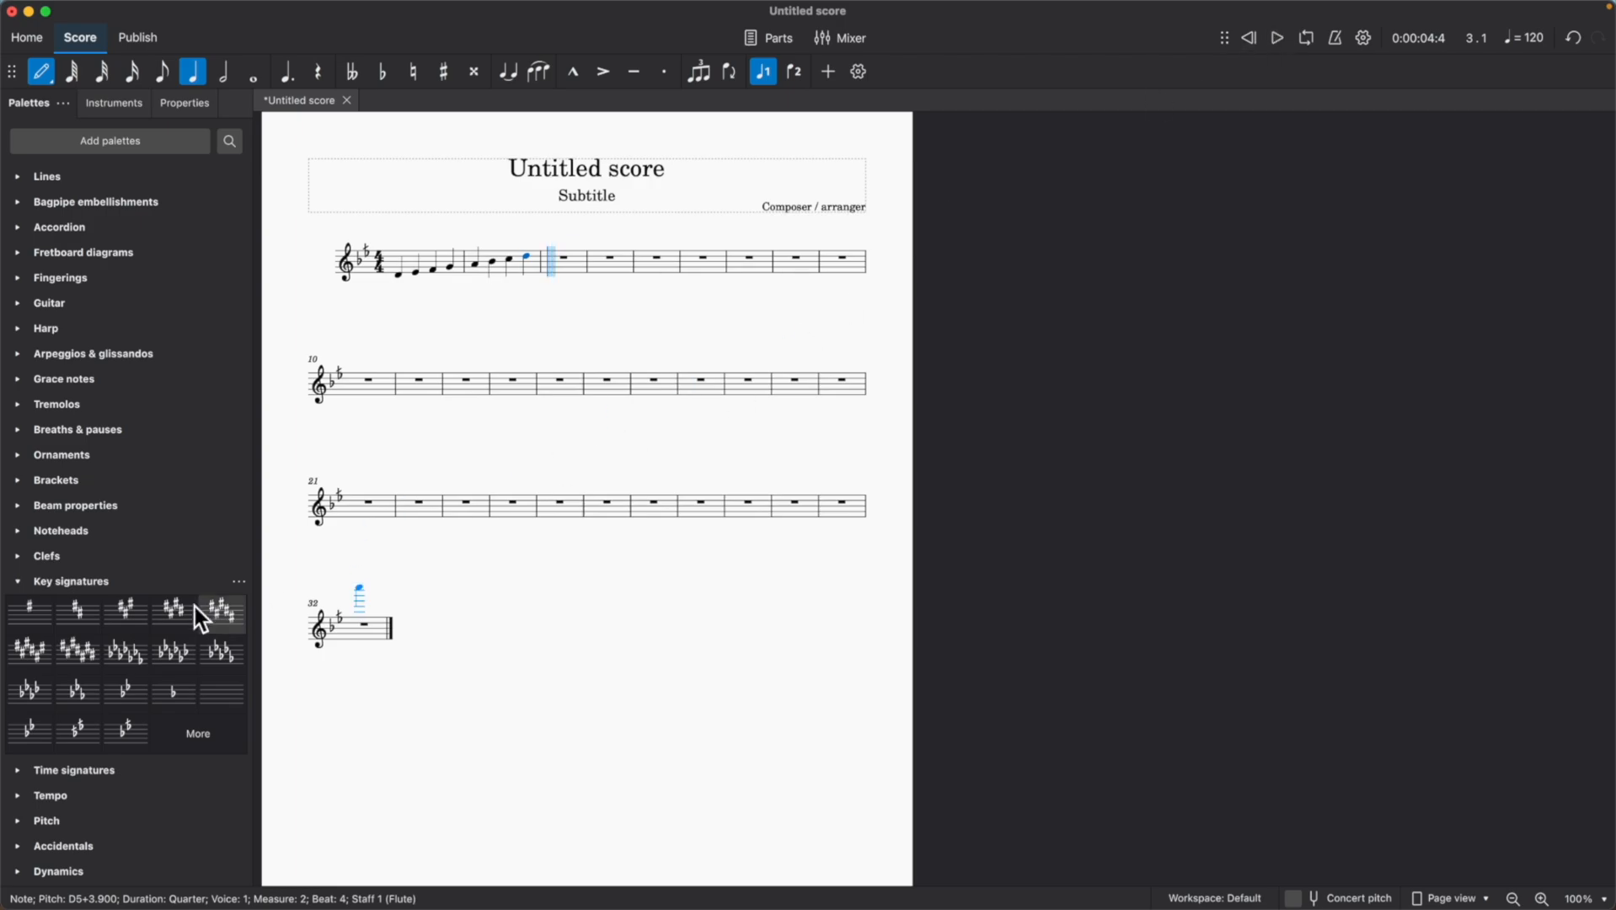
Collapse the key signatures palette and enter the descending quarter notes D5, C5, B4 and A4 in measure 3.
left_click(10, 580)
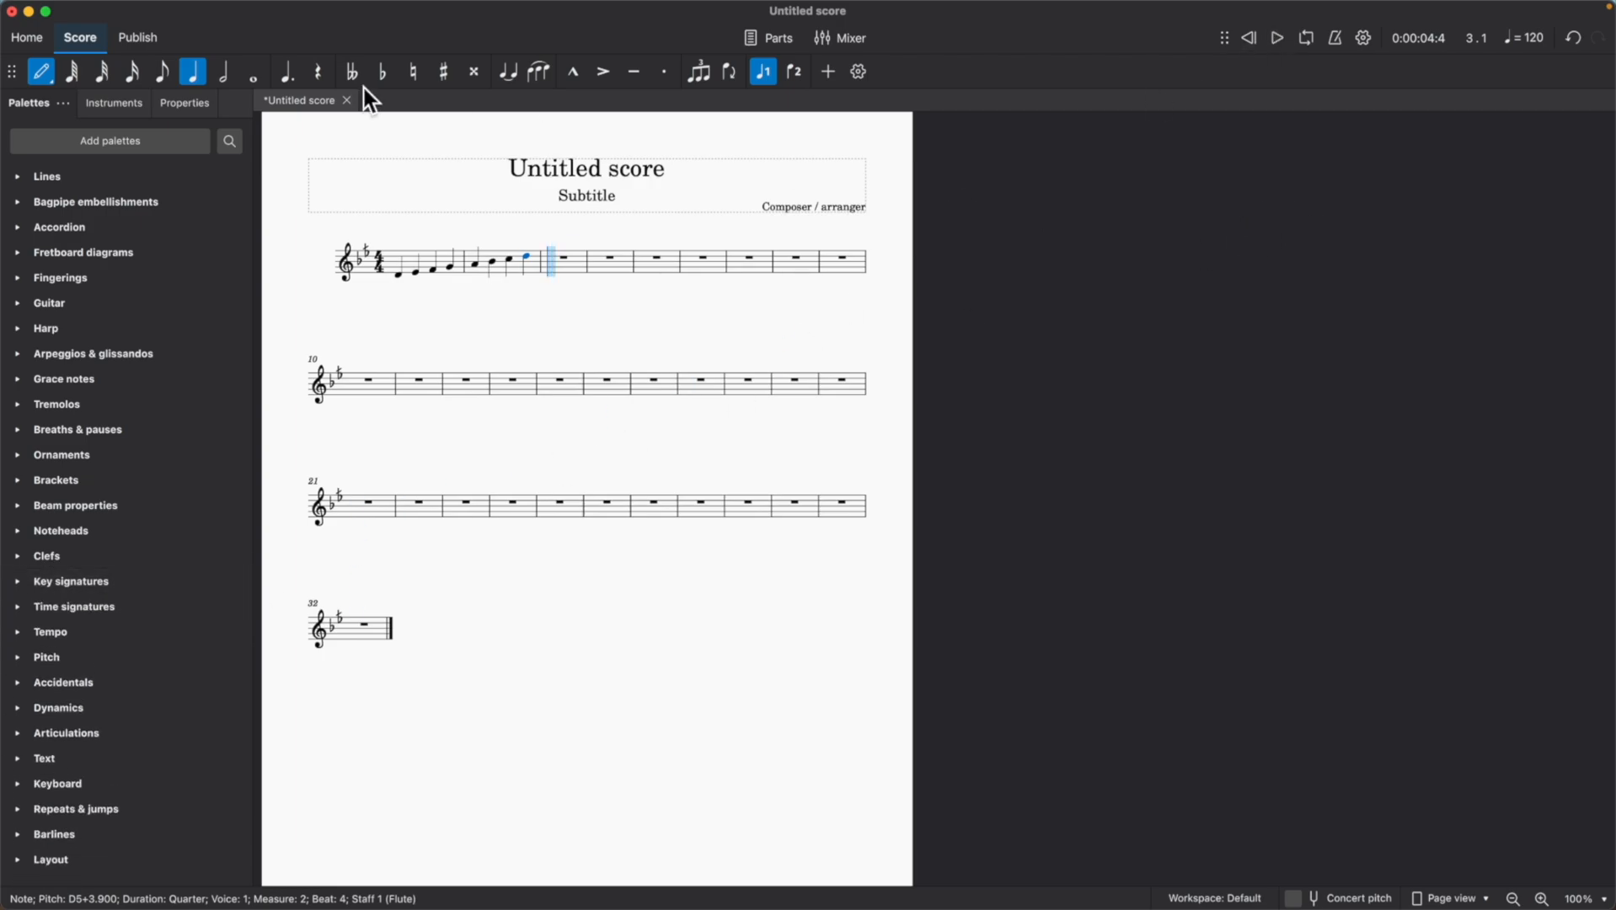
left_click(40, 74)
left_click(553, 255)
left_click(563, 262)
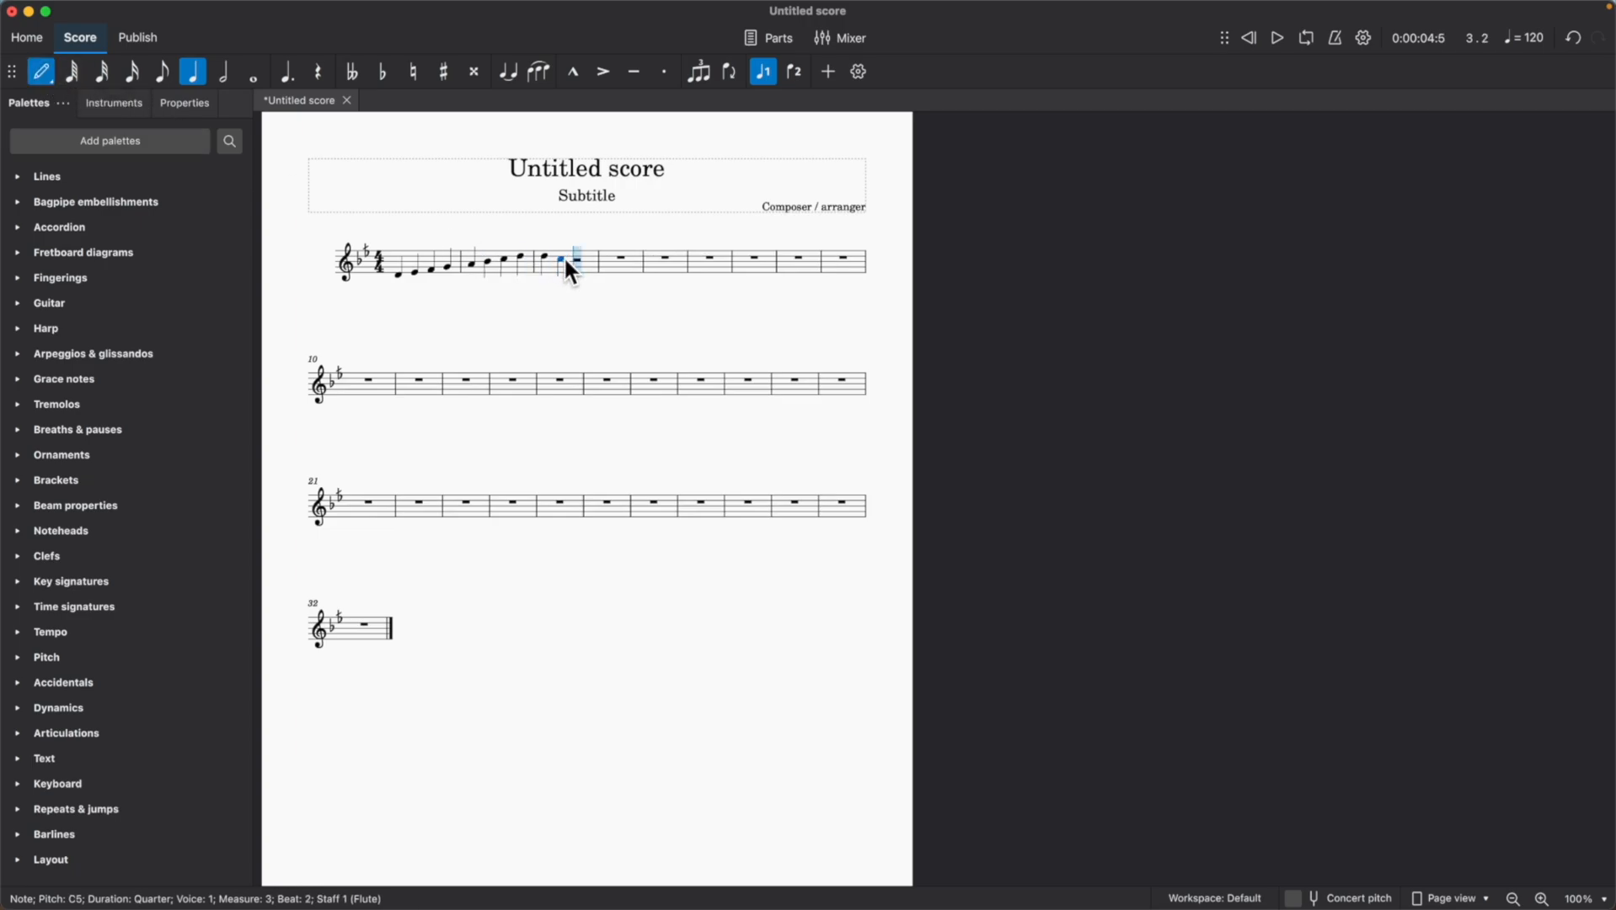
left_click(580, 262)
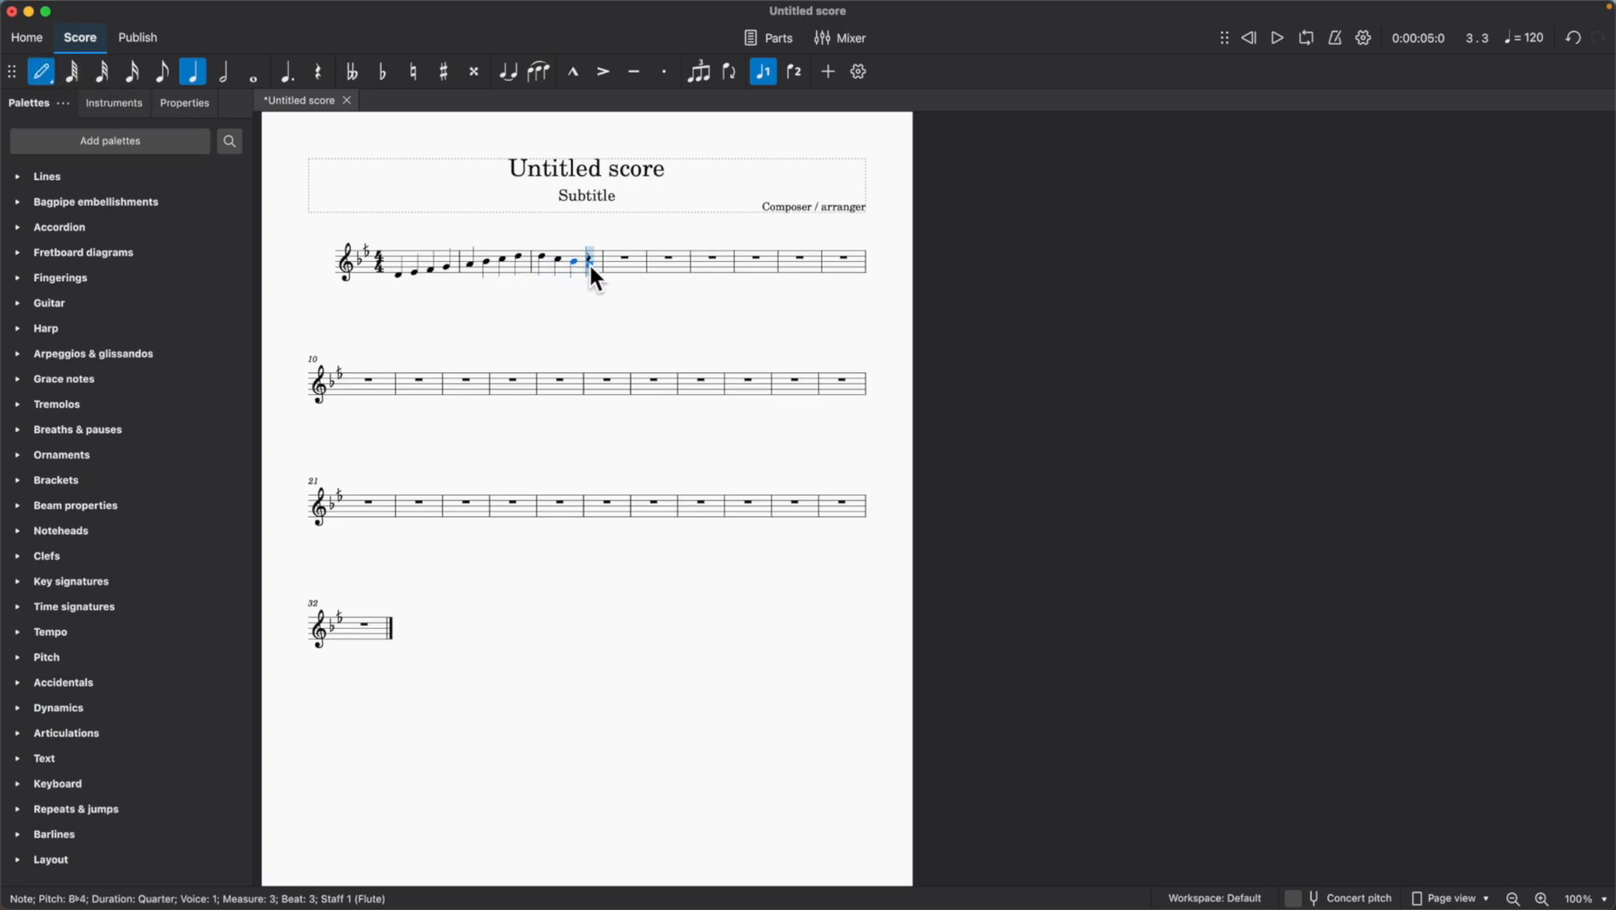
left_click(592, 263)
Enter the quarter notes E4, E4, B3 and F4 in measure 4.
left_click(625, 271)
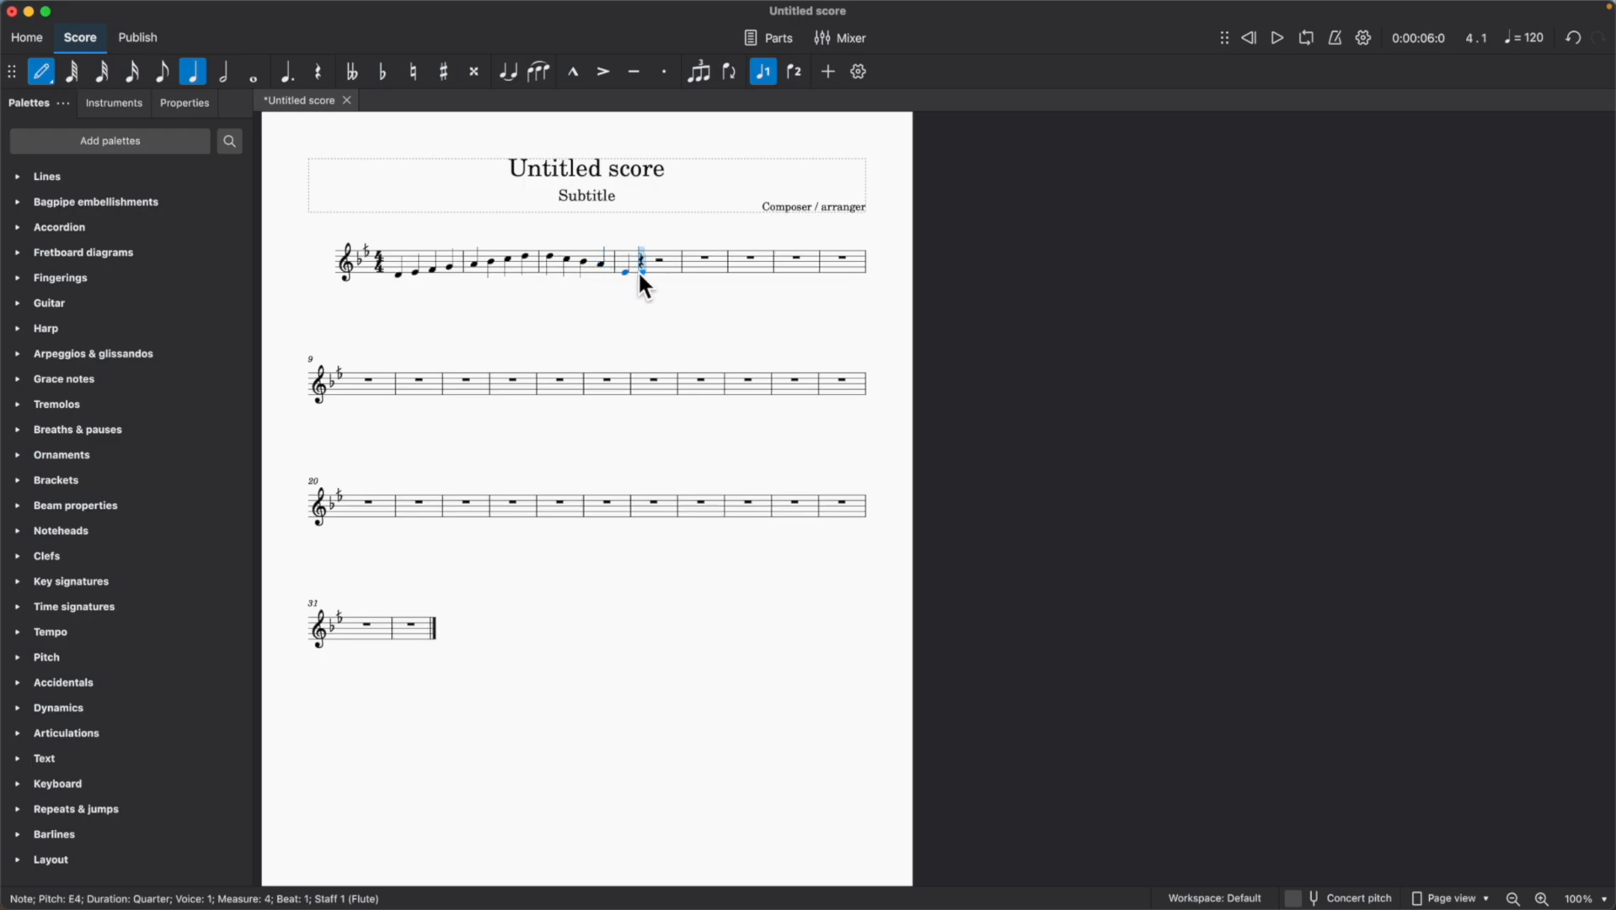
left_click(646, 269)
left_click(663, 276)
left_click(674, 270)
Leave note input and raise the third note of measure 4 to C4.
left_click(52, 71)
left_click(654, 280)
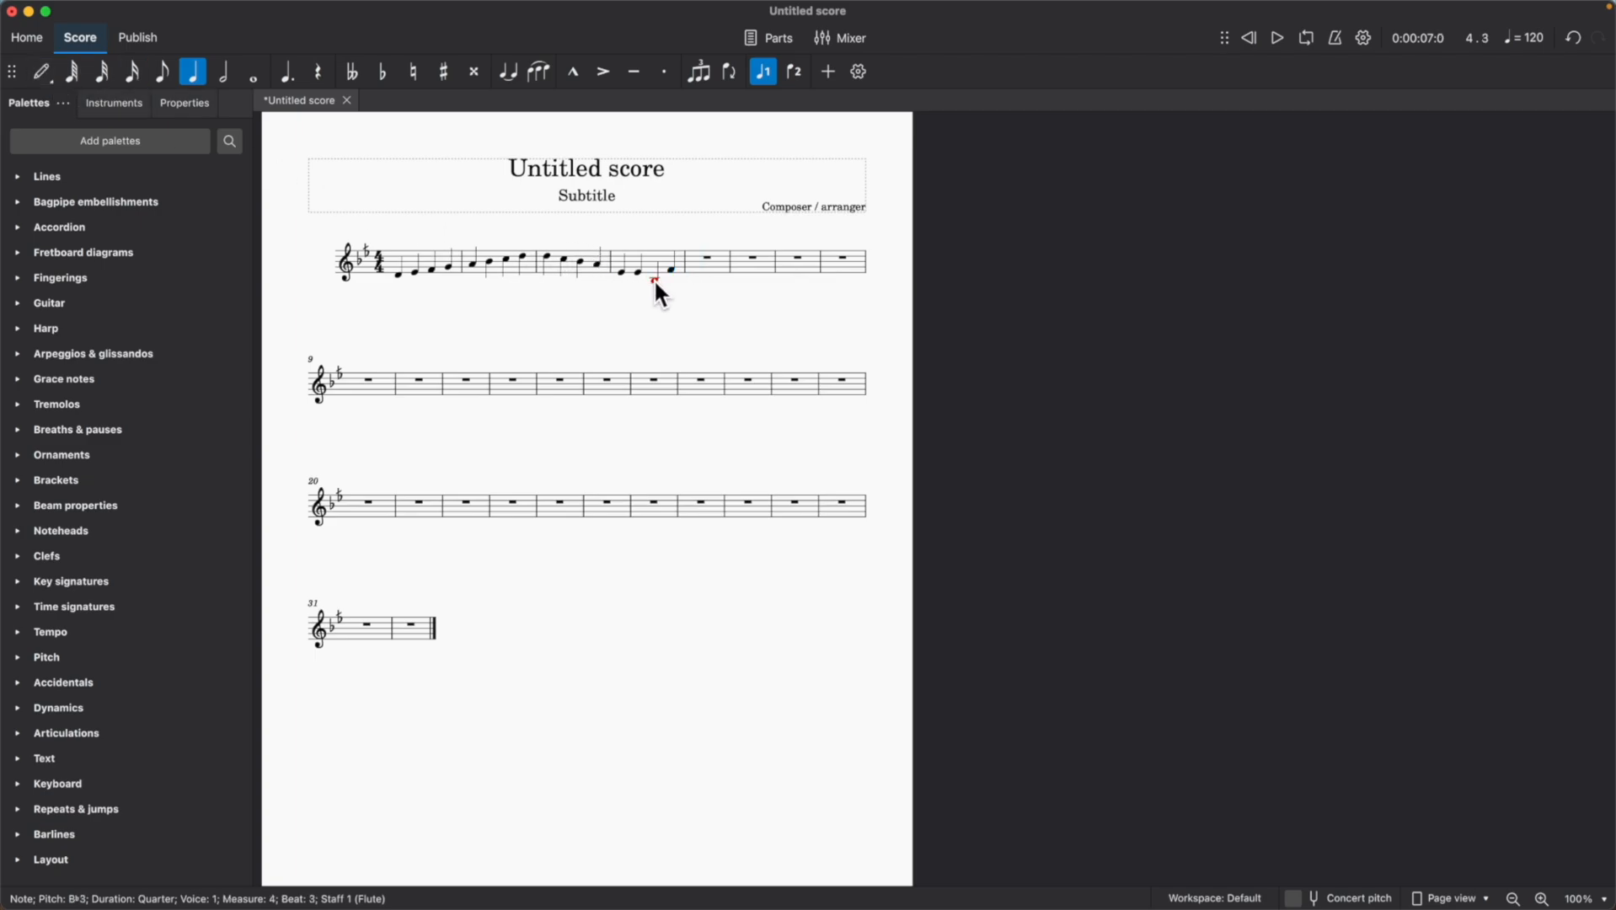
key("Up")
key("Up")
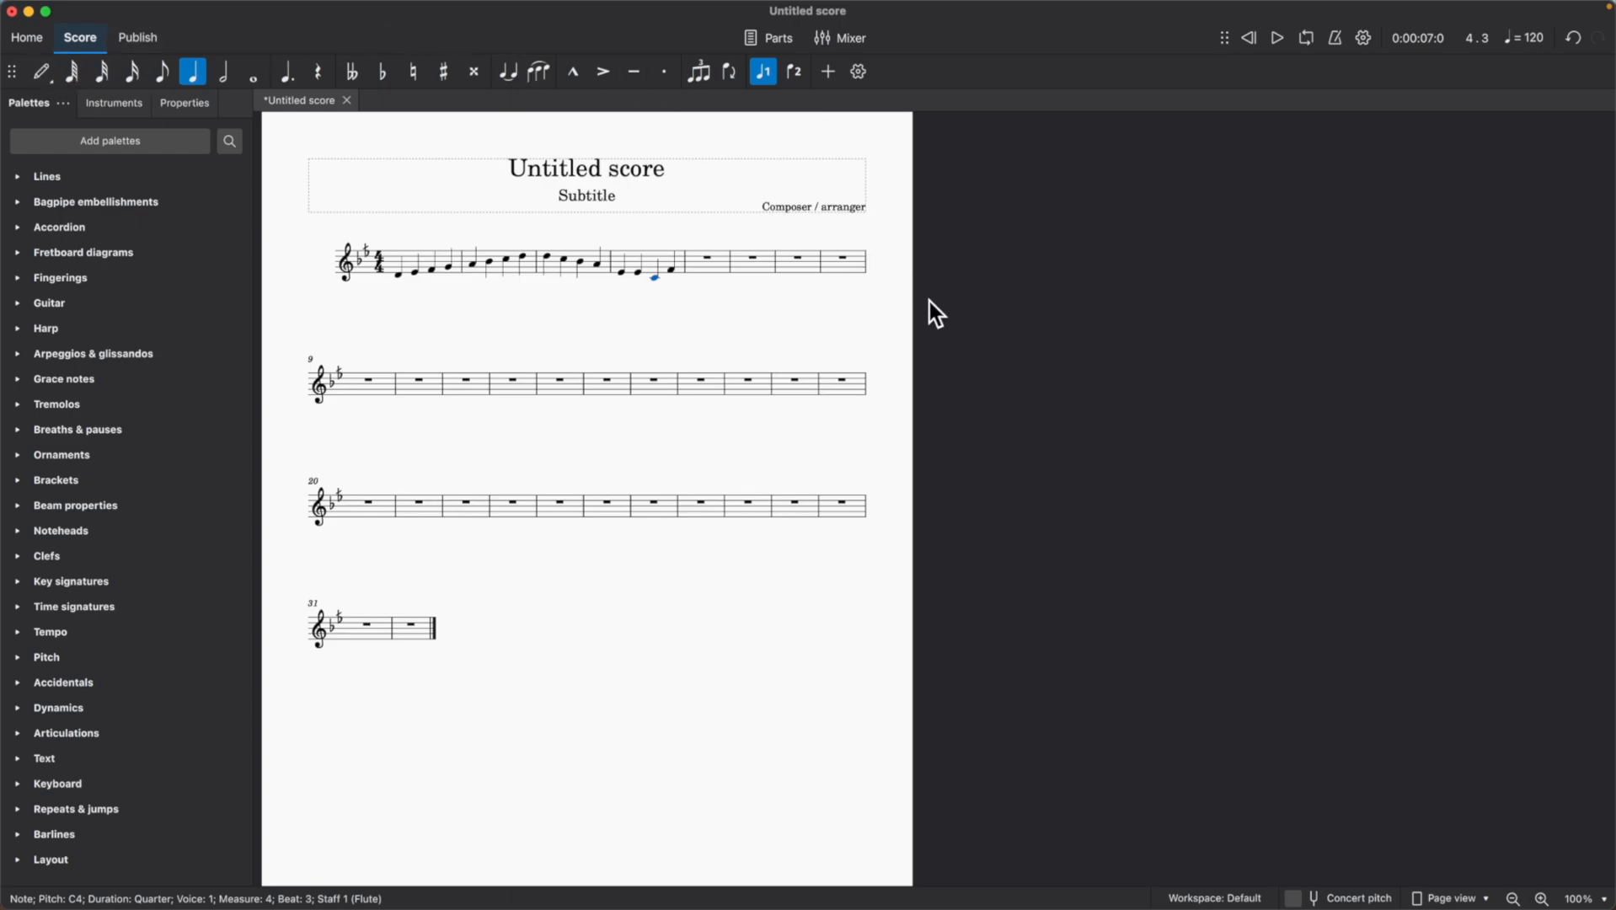
Play measure 4 from its first note to hear the newly entered notes.
left_click(638, 273)
left_click(620, 270)
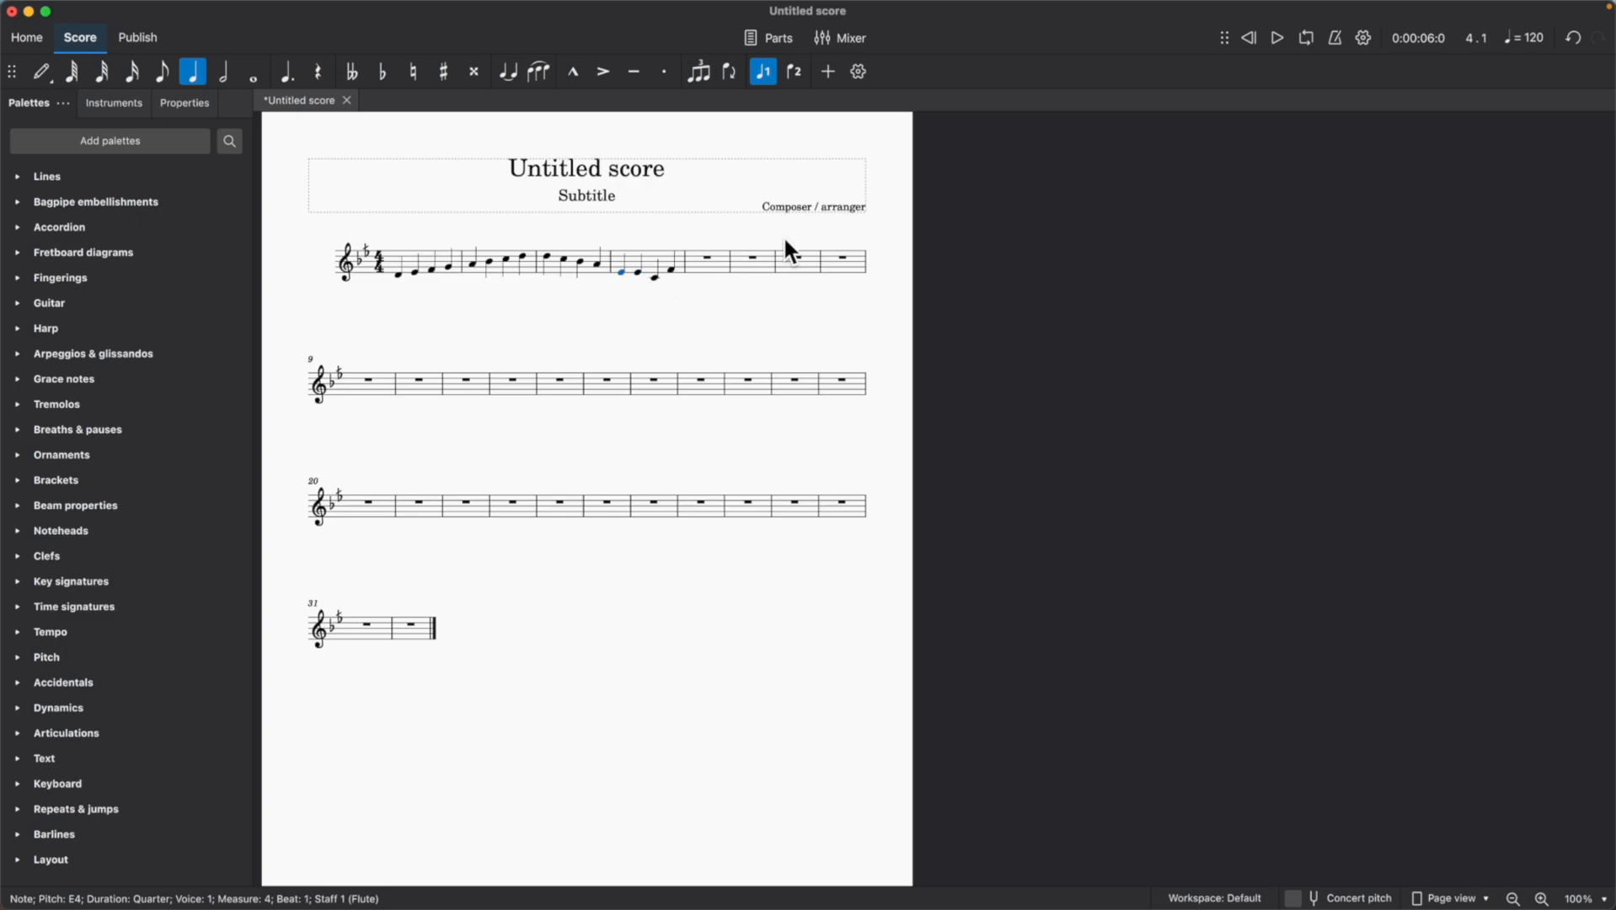
left_click(1277, 36)
left_click(1277, 37)
scroll(808, 301, "right", 5)
scroll(775, 302, "left", 4)
scroll(685, 318, "left", 3)
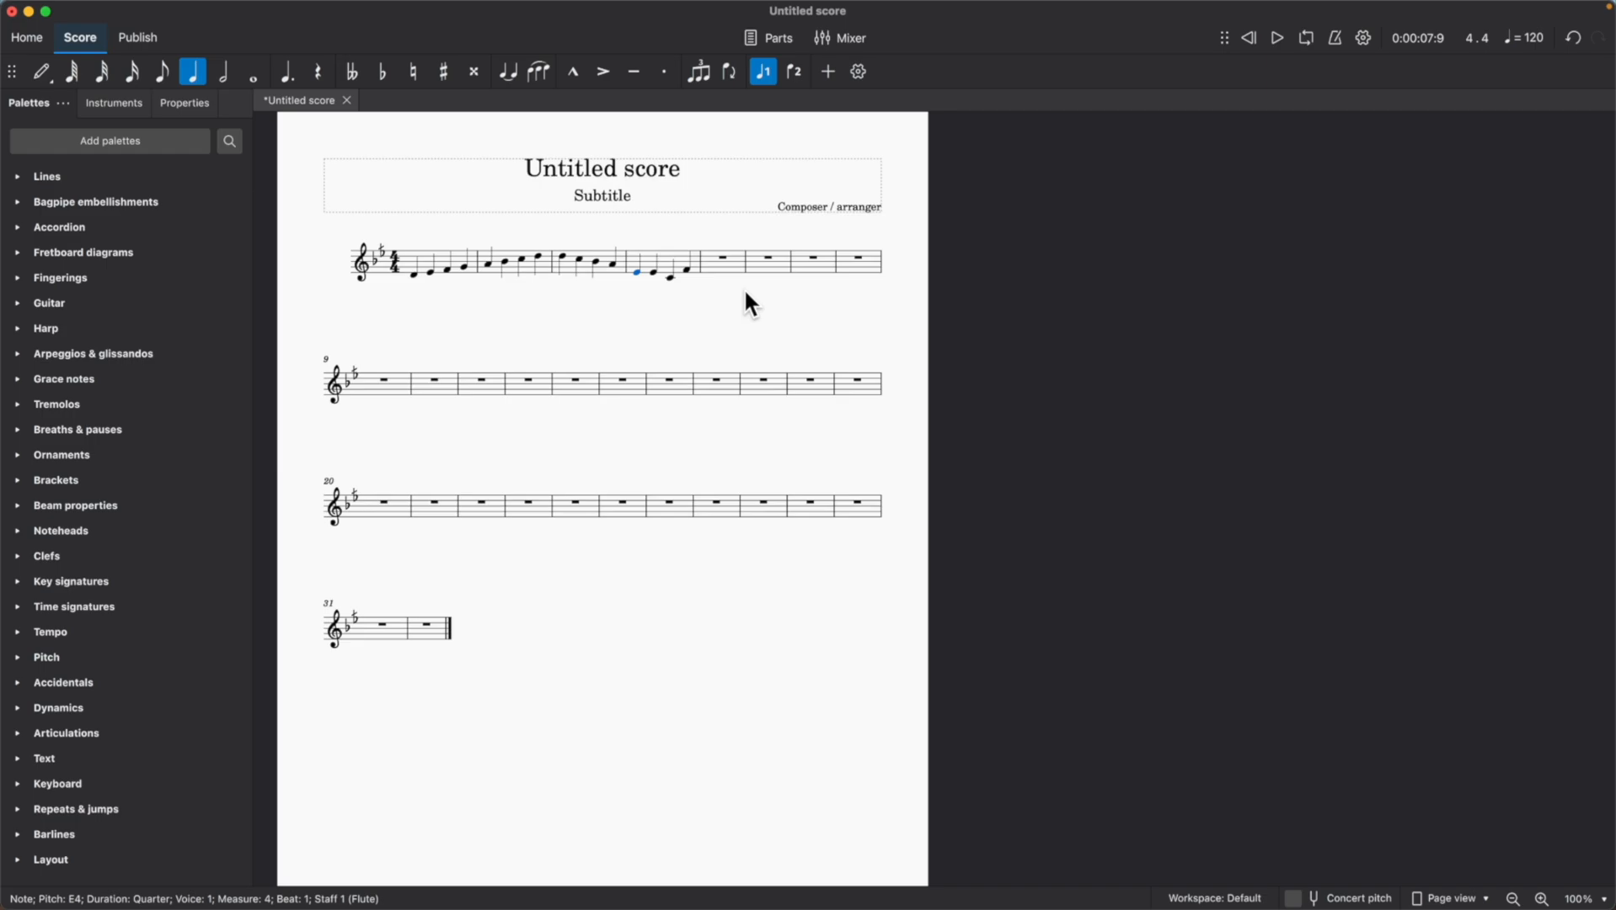
Apply the Bayati, Kurd, Huseyni tuning to the whole score again with the Modal Tuning plugin and play it back.
left_click(752, 327)
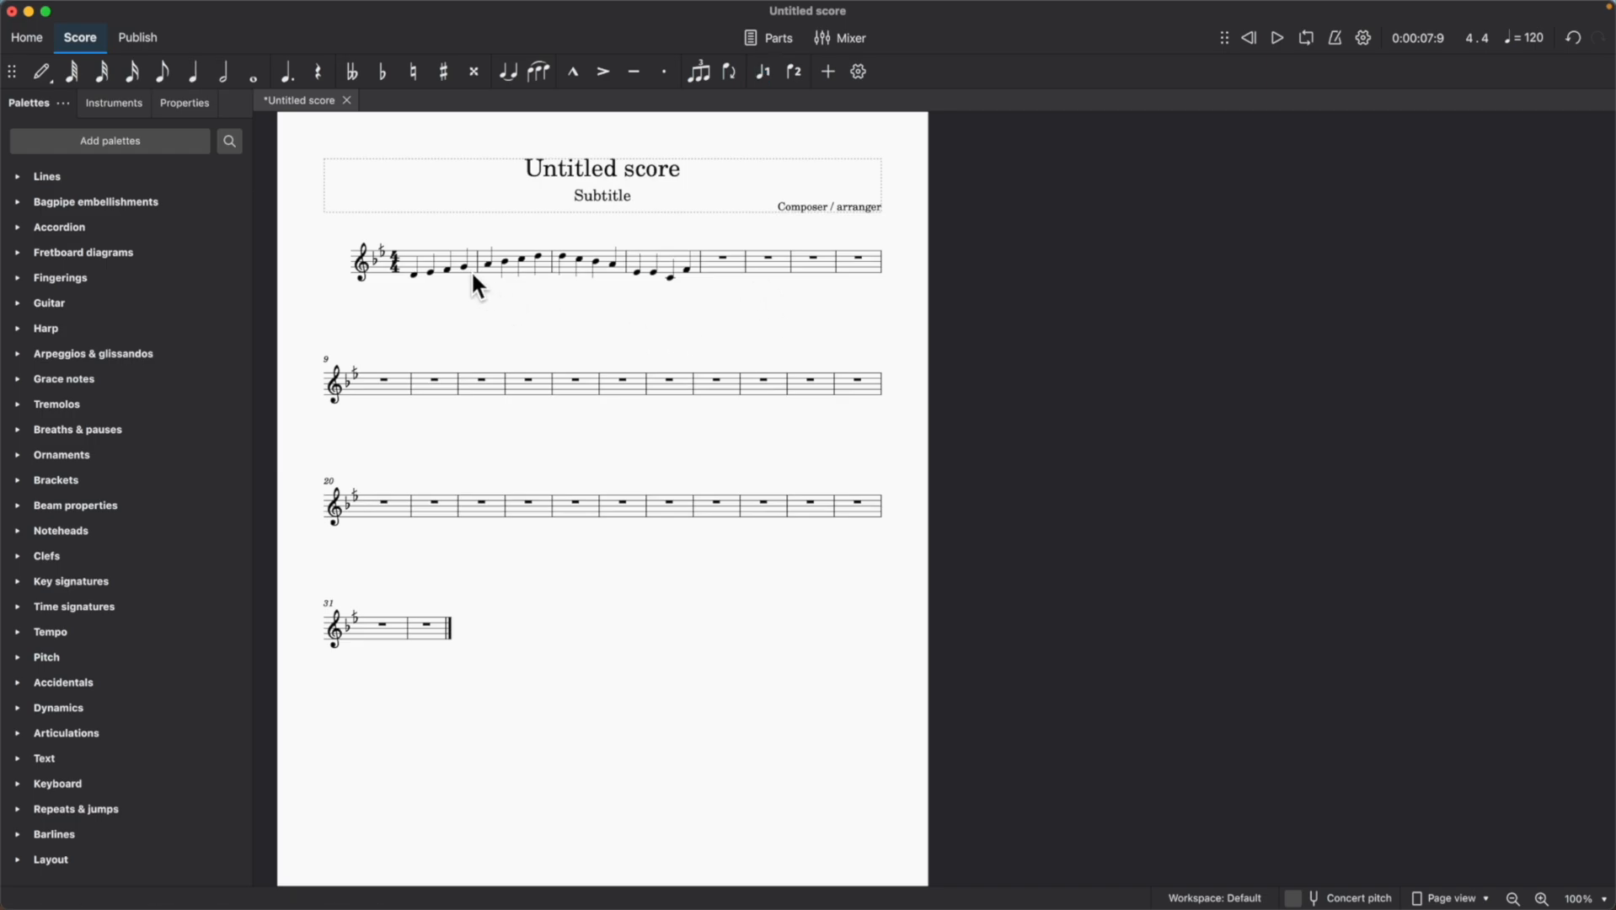
mouse_move(358, 4)
left_click(448, 10)
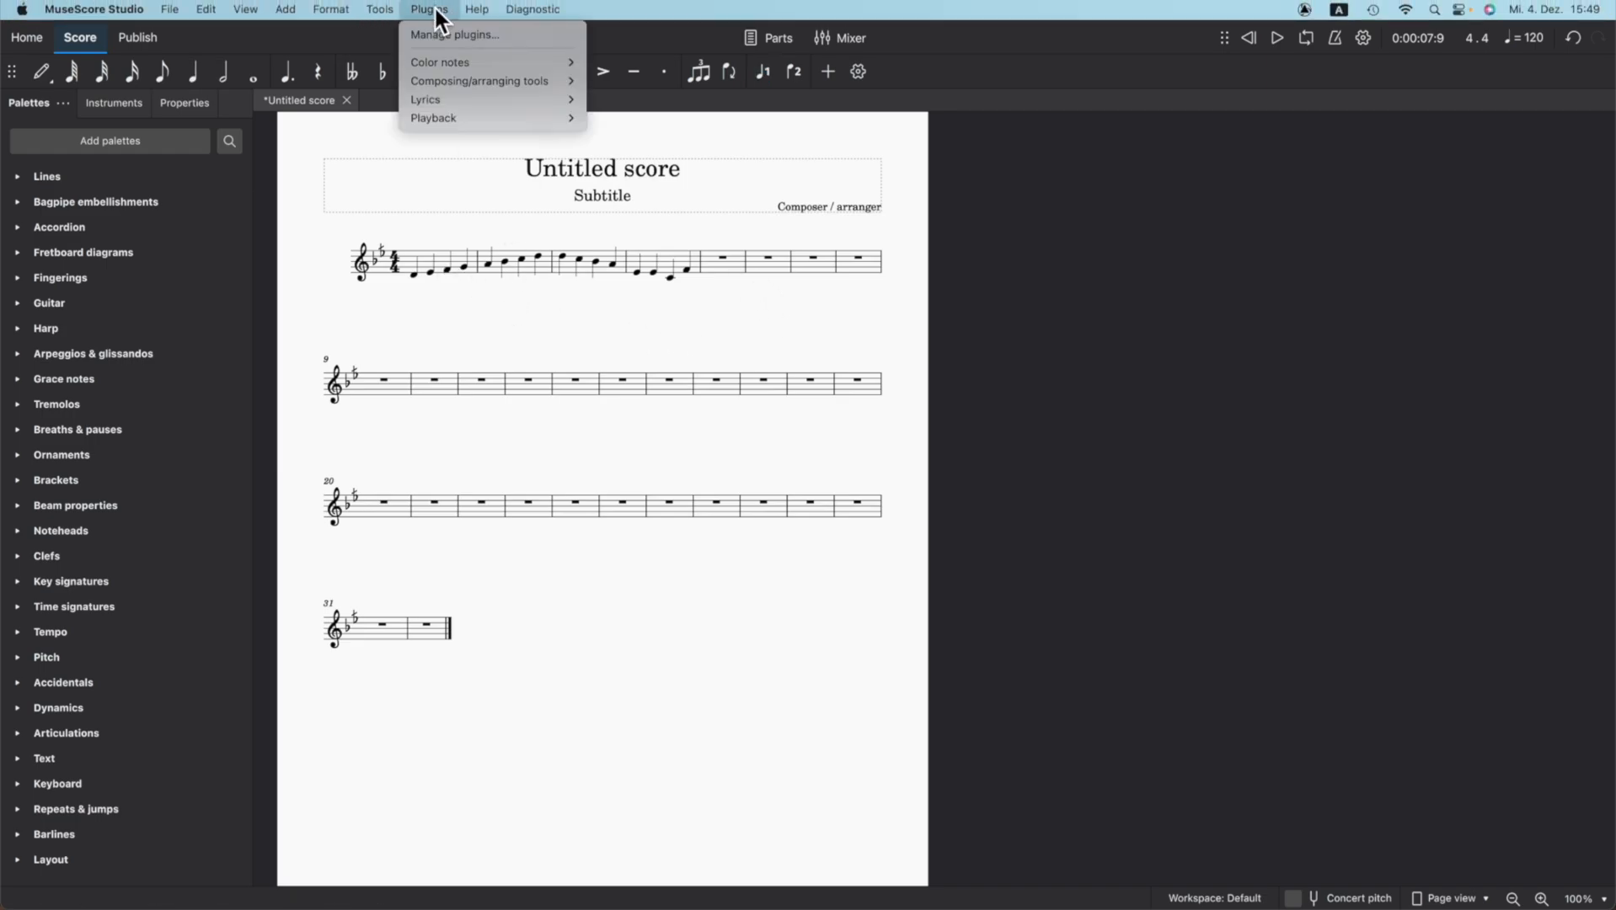
mouse_move(478, 116)
left_click(625, 157)
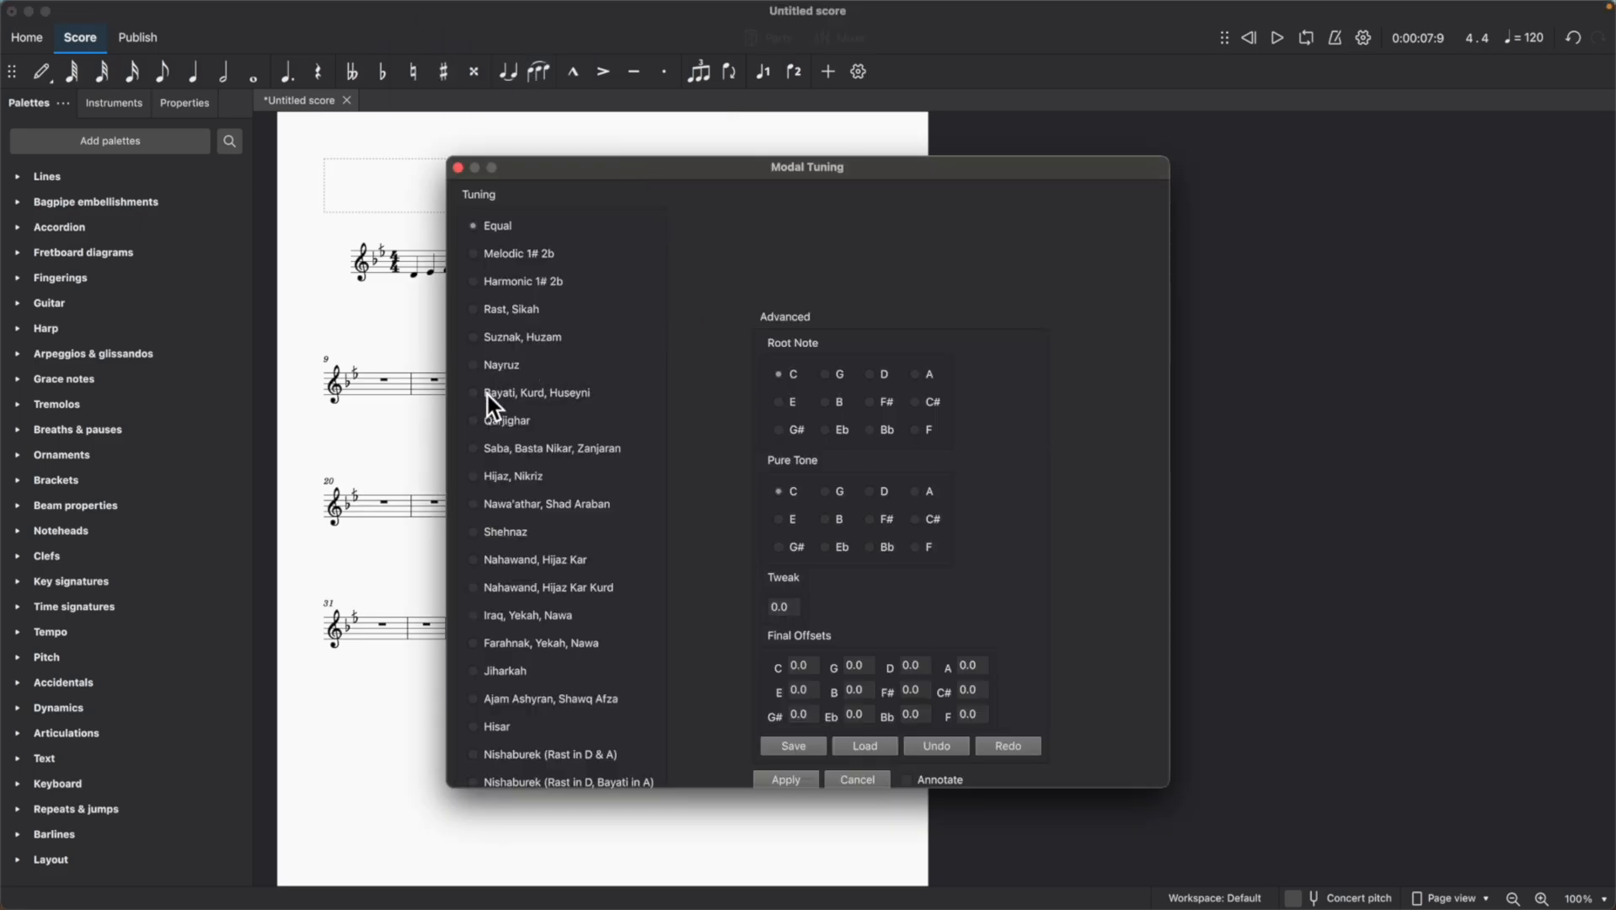
left_click(475, 393)
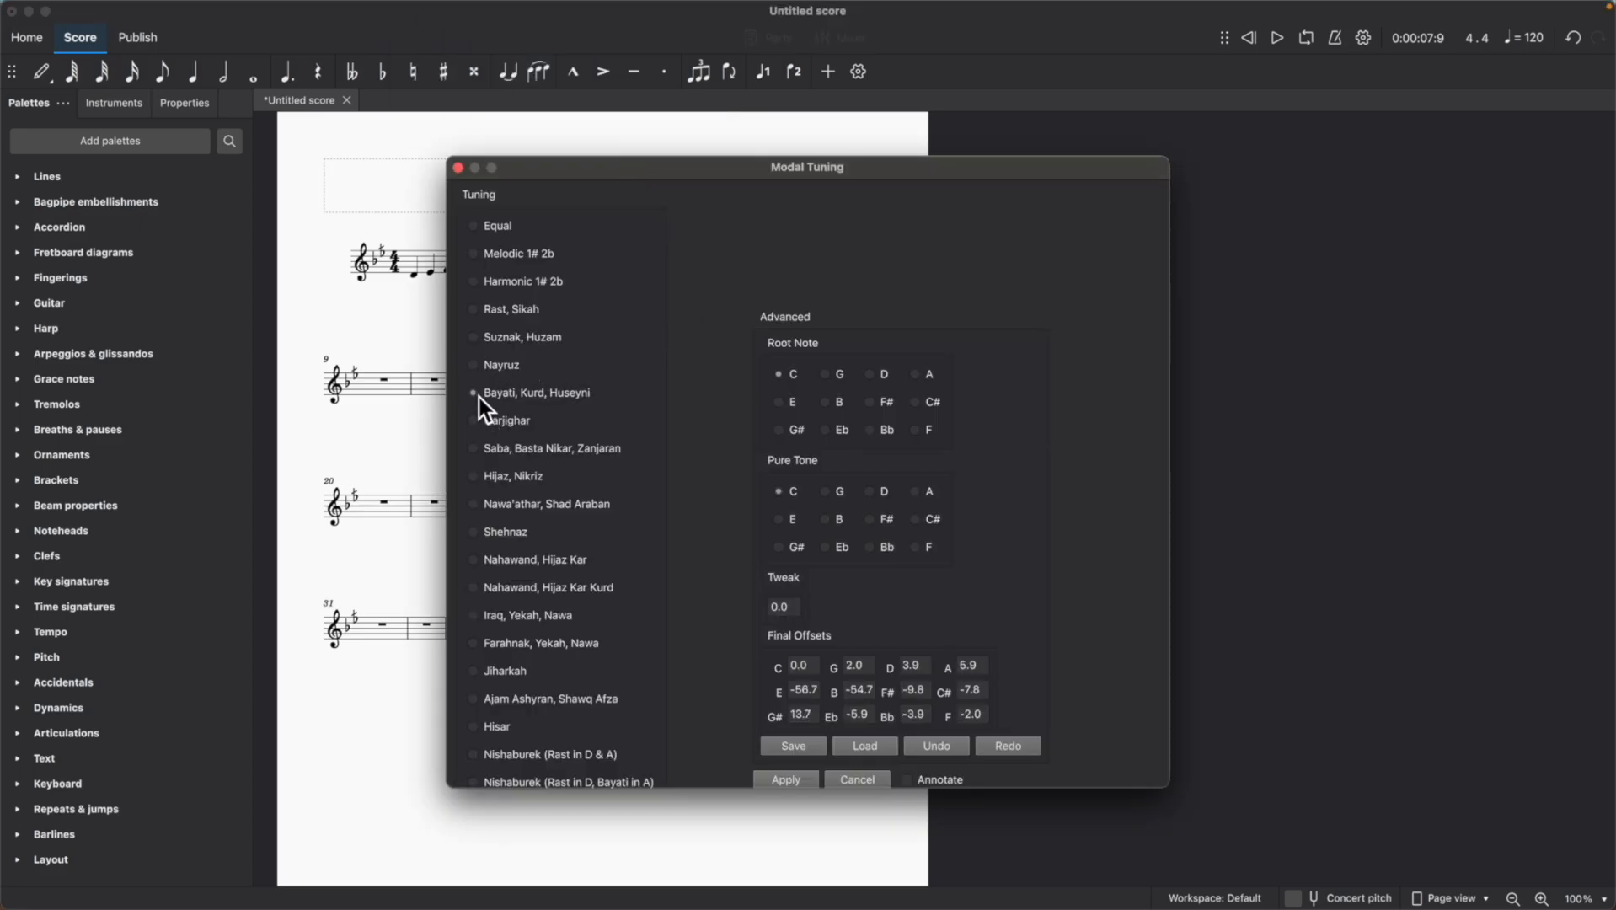
left_click(785, 779)
left_click(1276, 39)
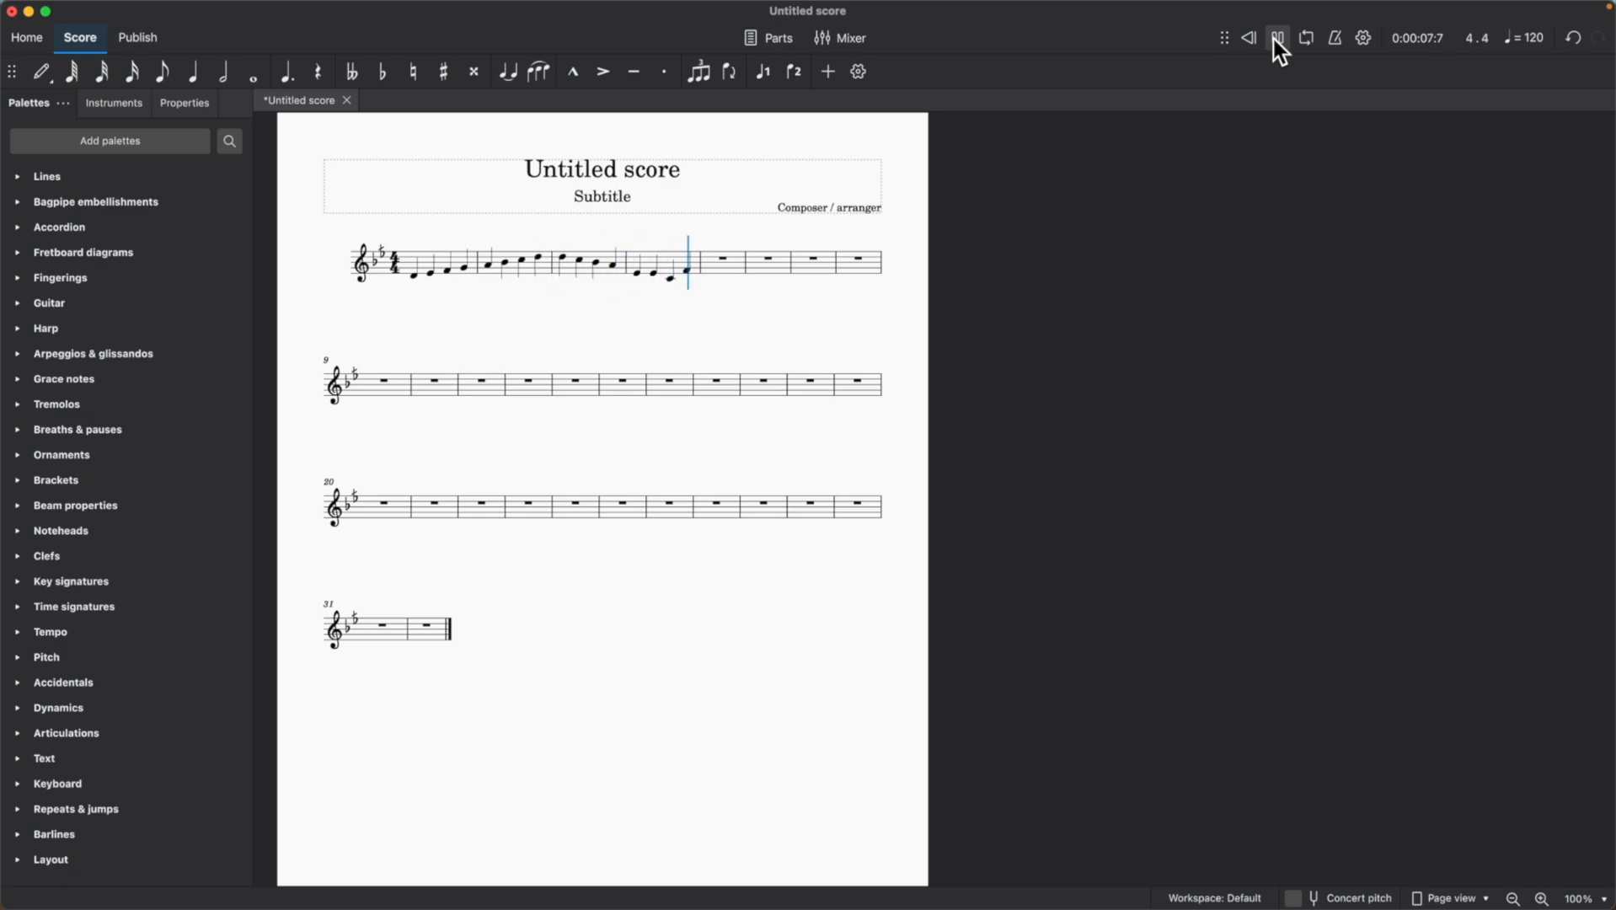
left_click(1274, 40)
Add a natural accidental to the first E in measure 4 and play the score back.
left_click(638, 273)
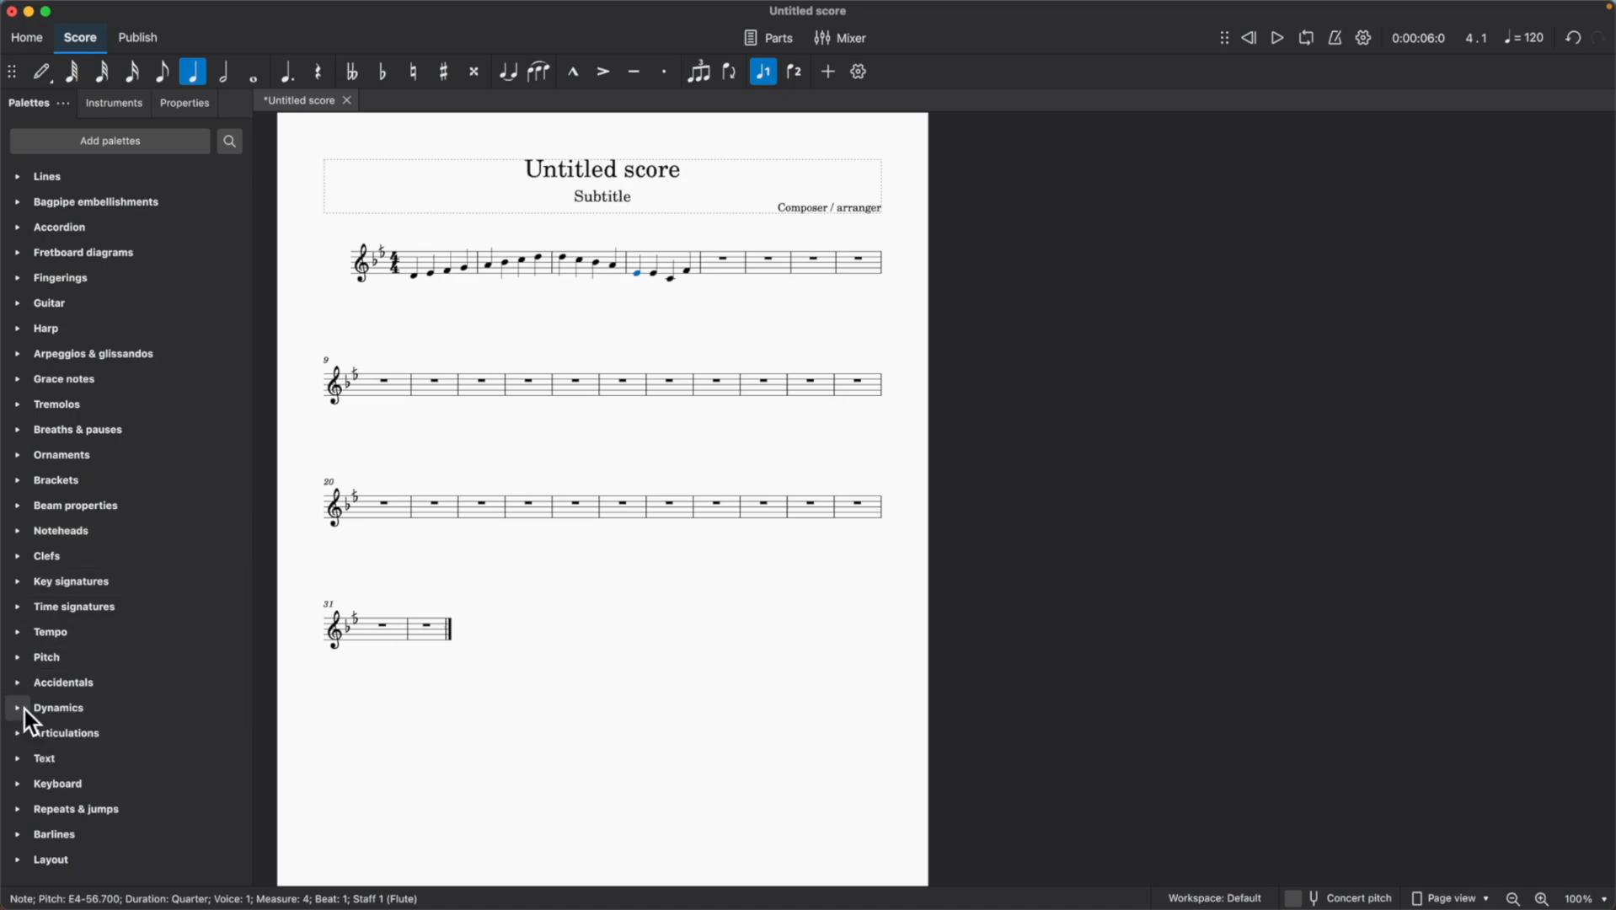
left_click(15, 683)
left_click(76, 724)
left_click(1278, 38)
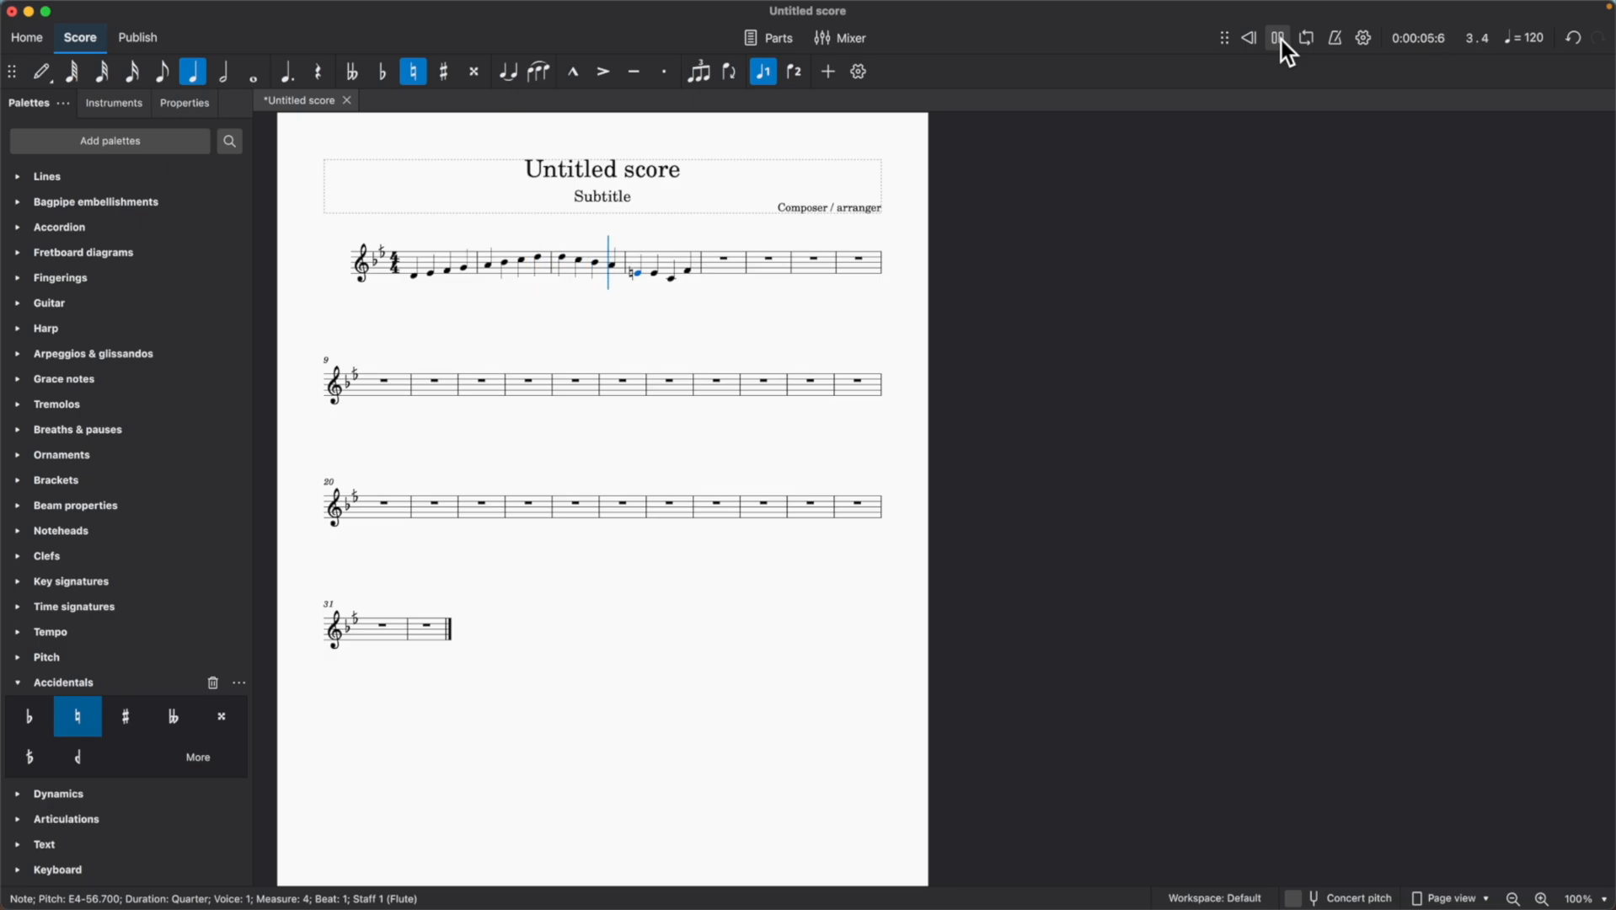
left_click(1279, 39)
Set the playback tuning of the E natural in measure 4 to 0 cents and clear the selection.
left_click(182, 103)
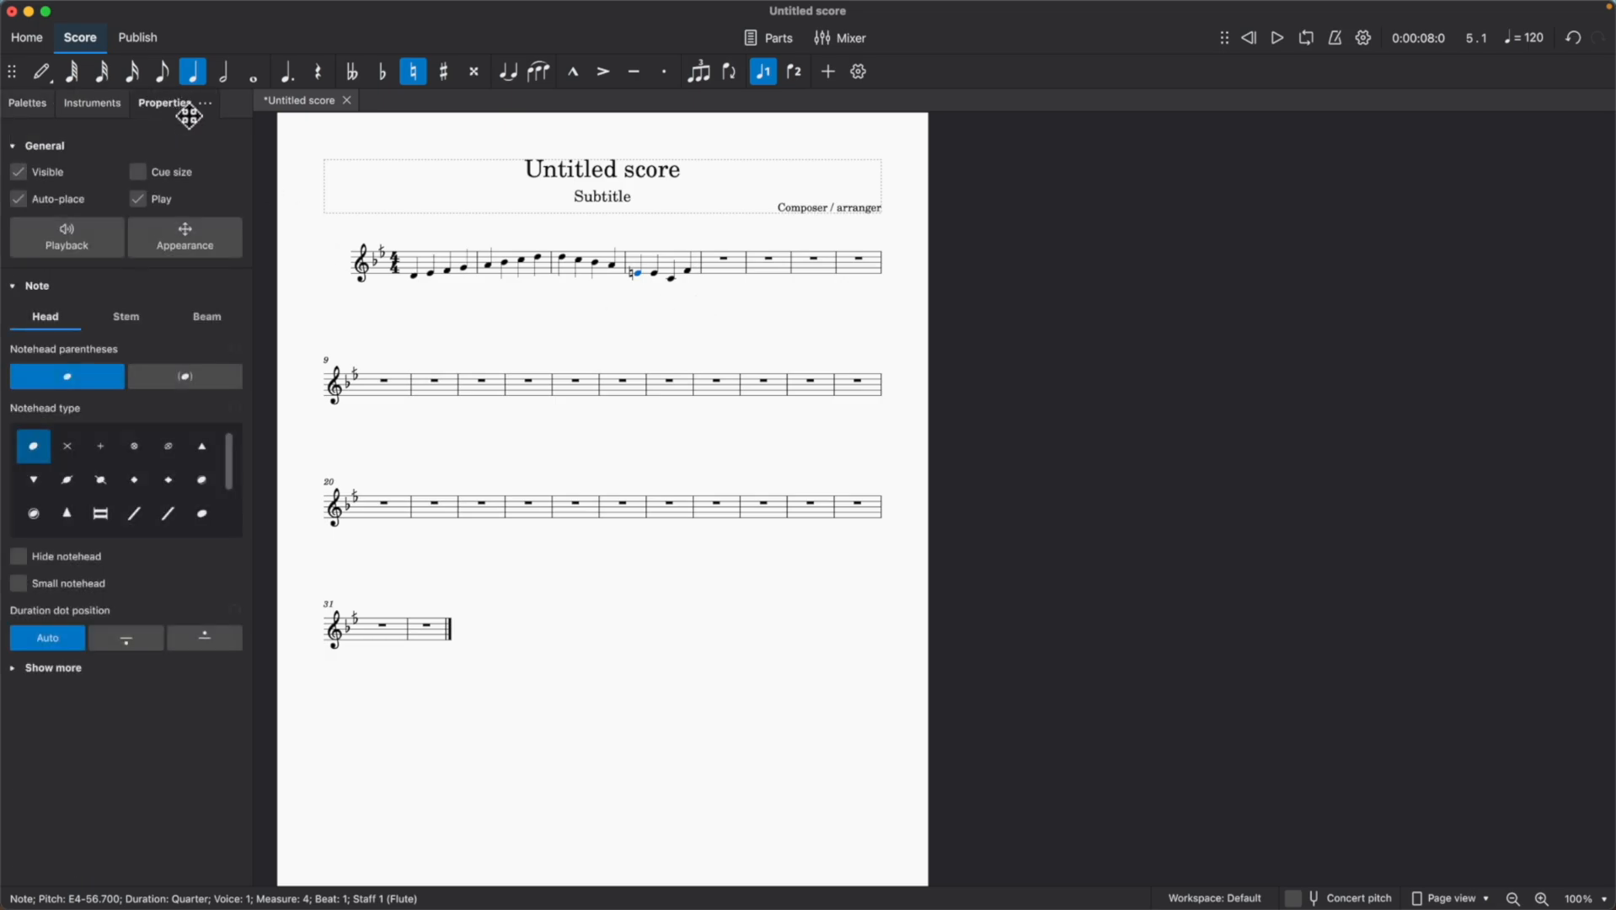
left_click(67, 246)
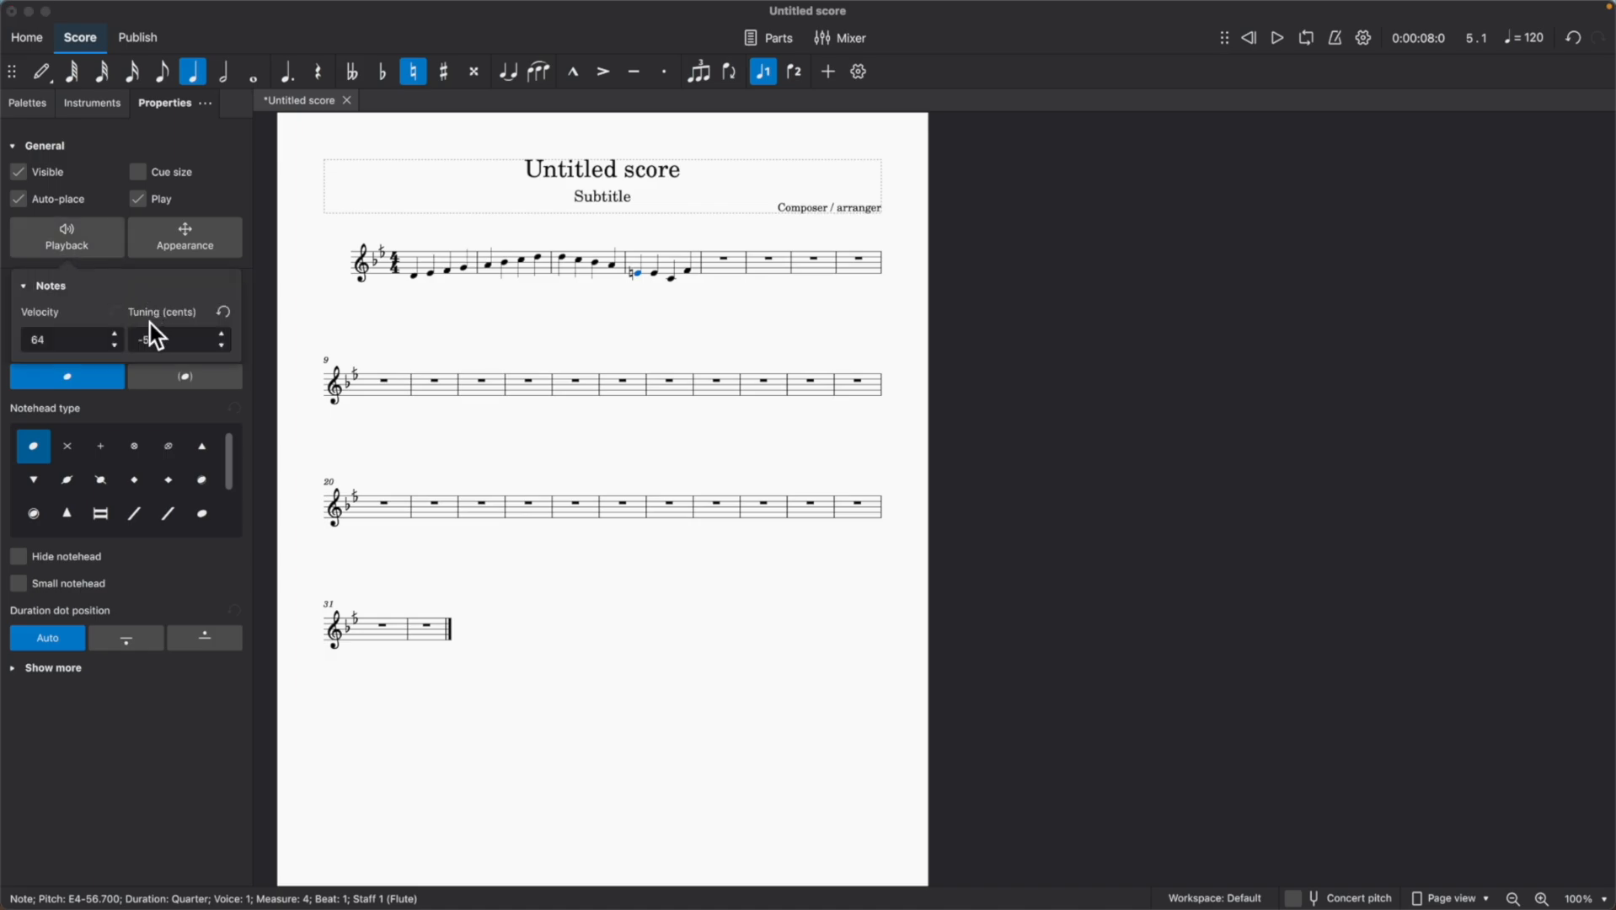
left_click_drag(202, 339, 124, 340)
type("0")
left_click(328, 336)
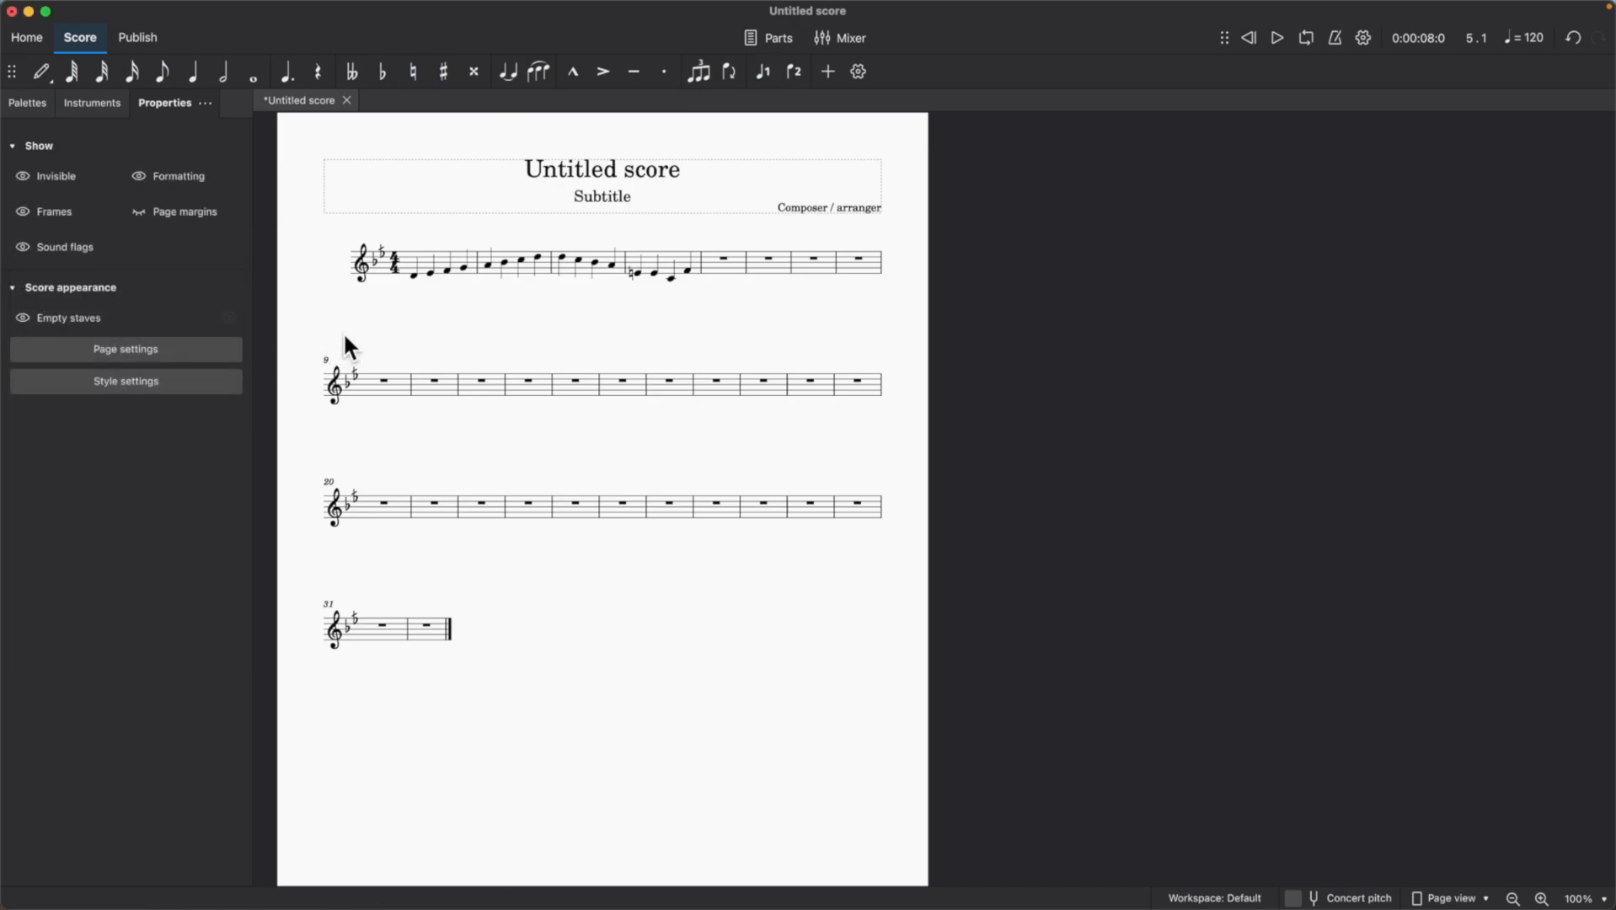
Play the score from the first note of measure 3 to hear the retuned E natural.
left_click(562, 257)
left_click(1278, 39)
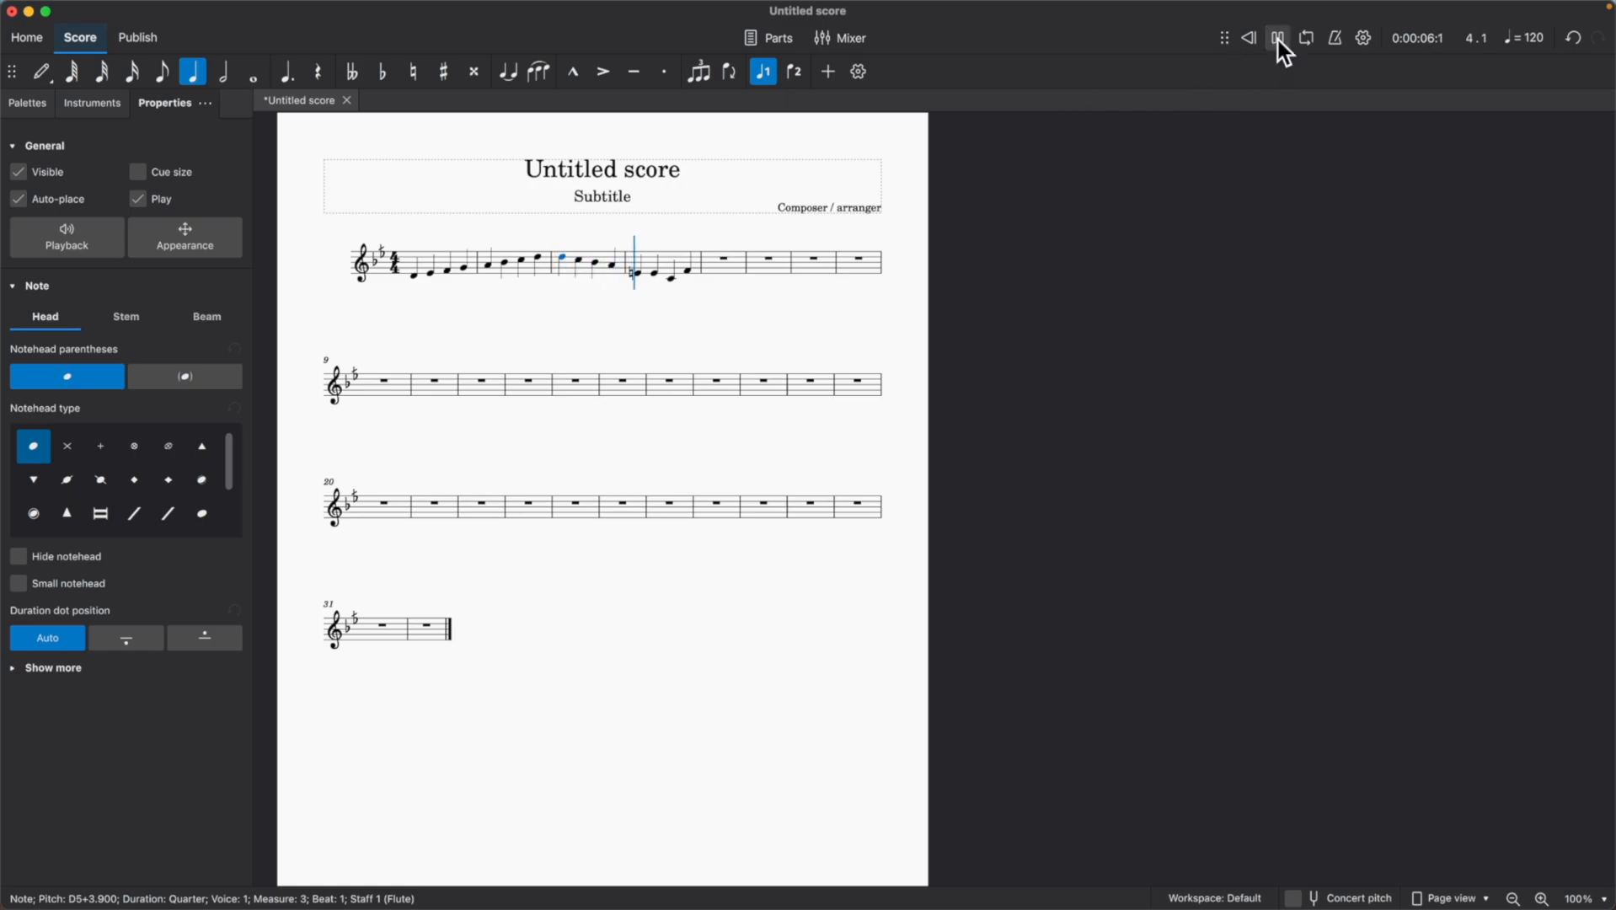
left_click(1277, 39)
Return to the palettes to review the available accidentals.
left_click(72, 103)
left_click(34, 102)
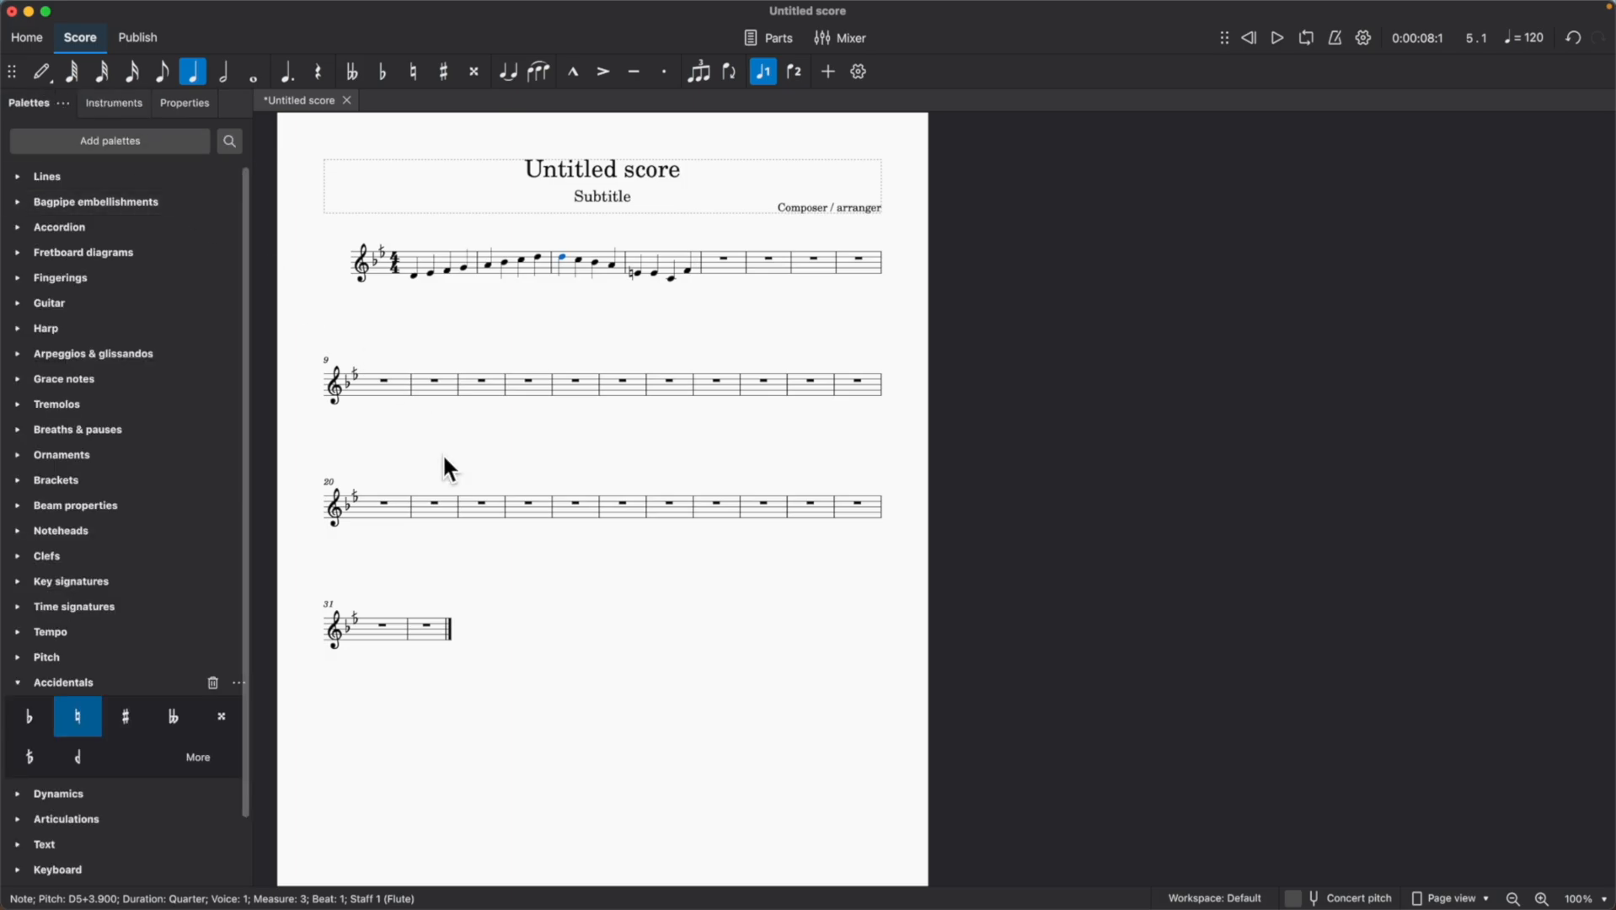
scroll(439, 643, "down", 5)
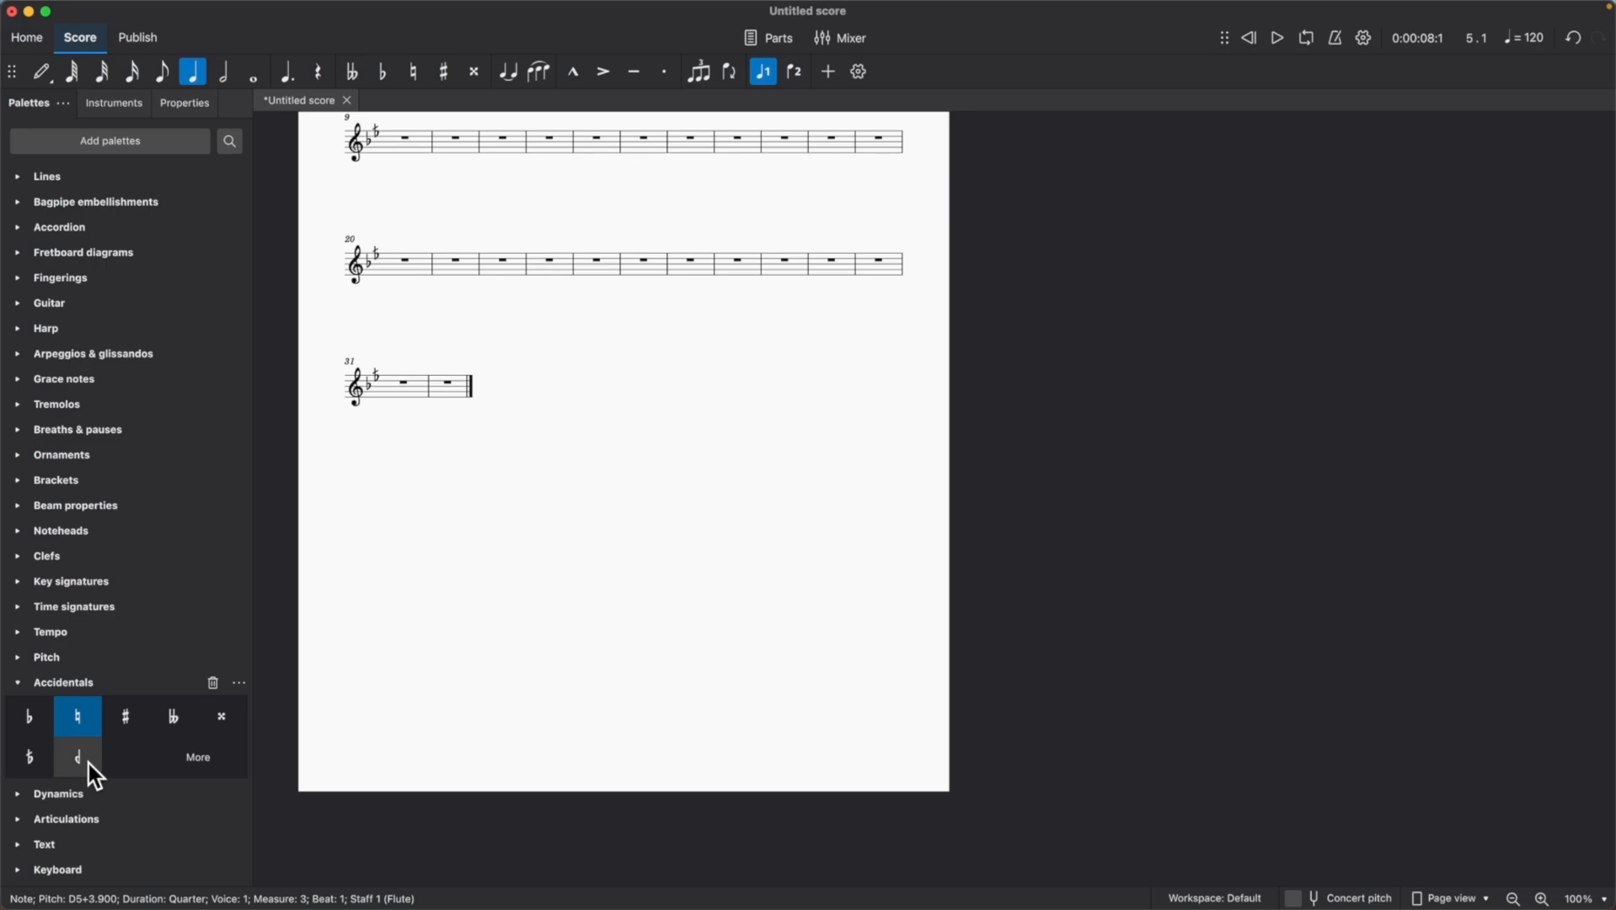
Examine the additional accidentals offered beyond those already in the Accidentals palette.
left_click(205, 771)
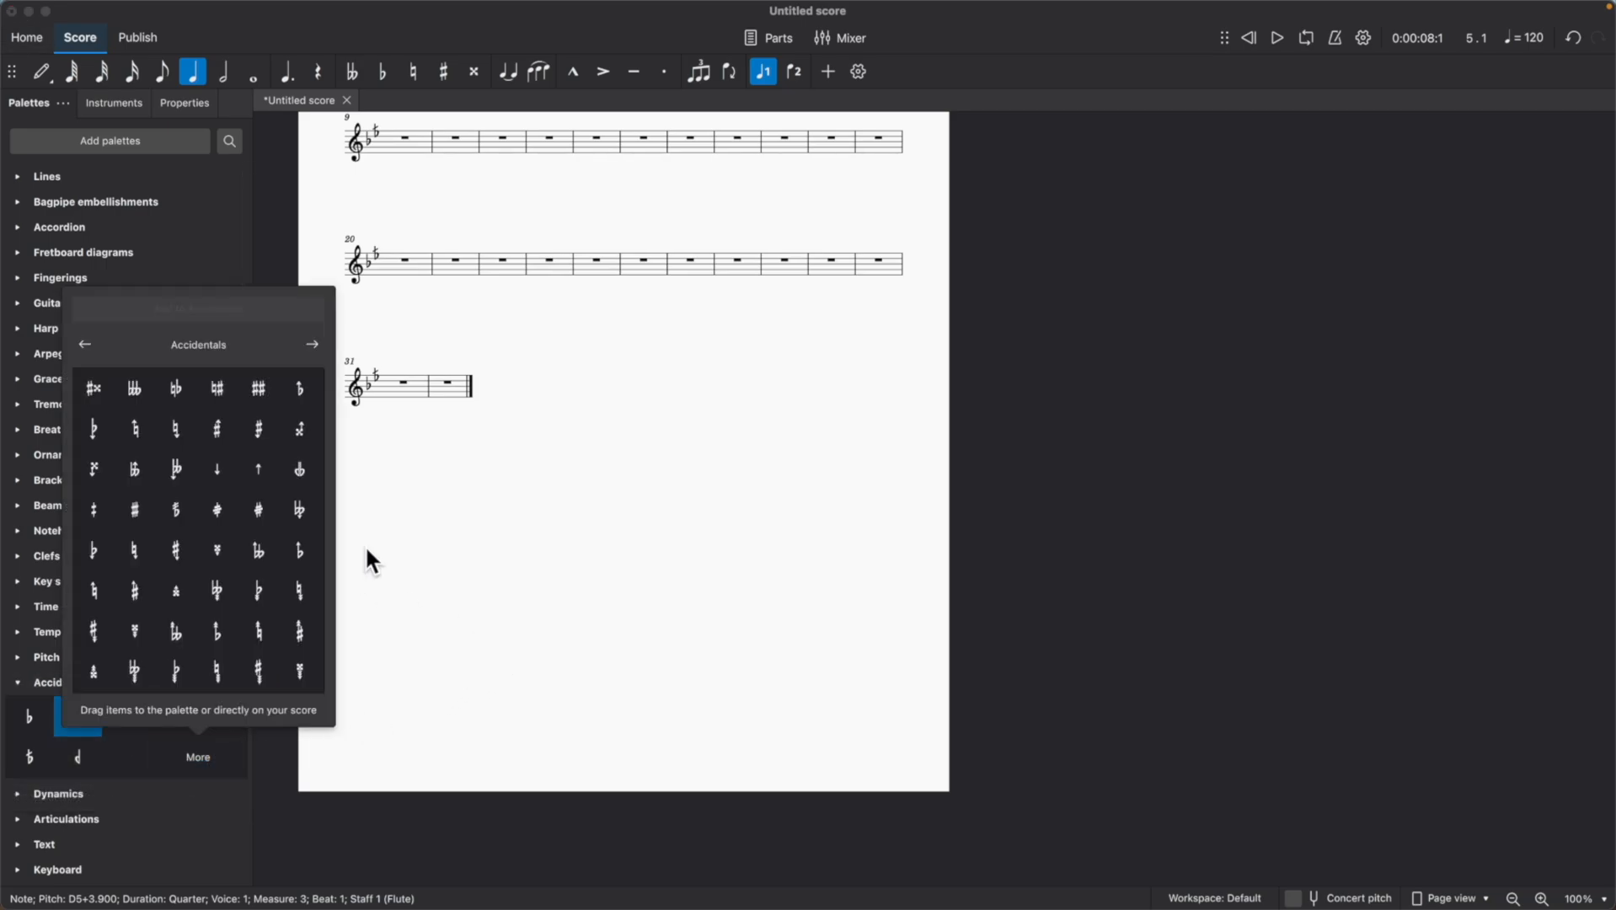
scroll(277, 532, "down", 1)
scroll(280, 544, "down", 1)
scroll(283, 547, "down", 1)
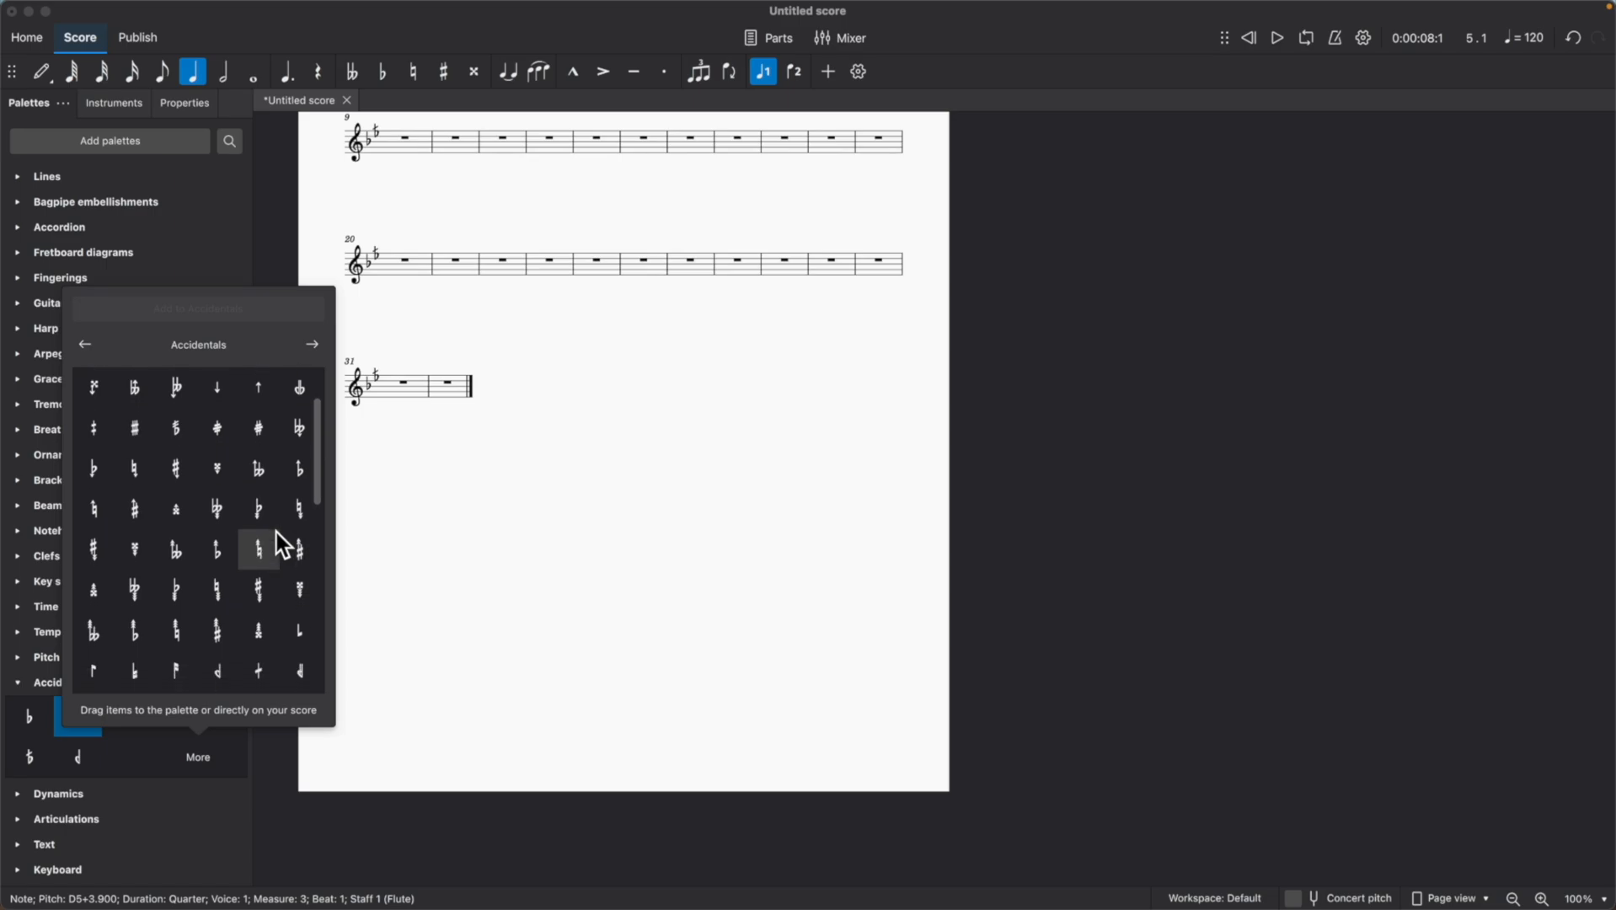
scroll(270, 539, "down", 1)
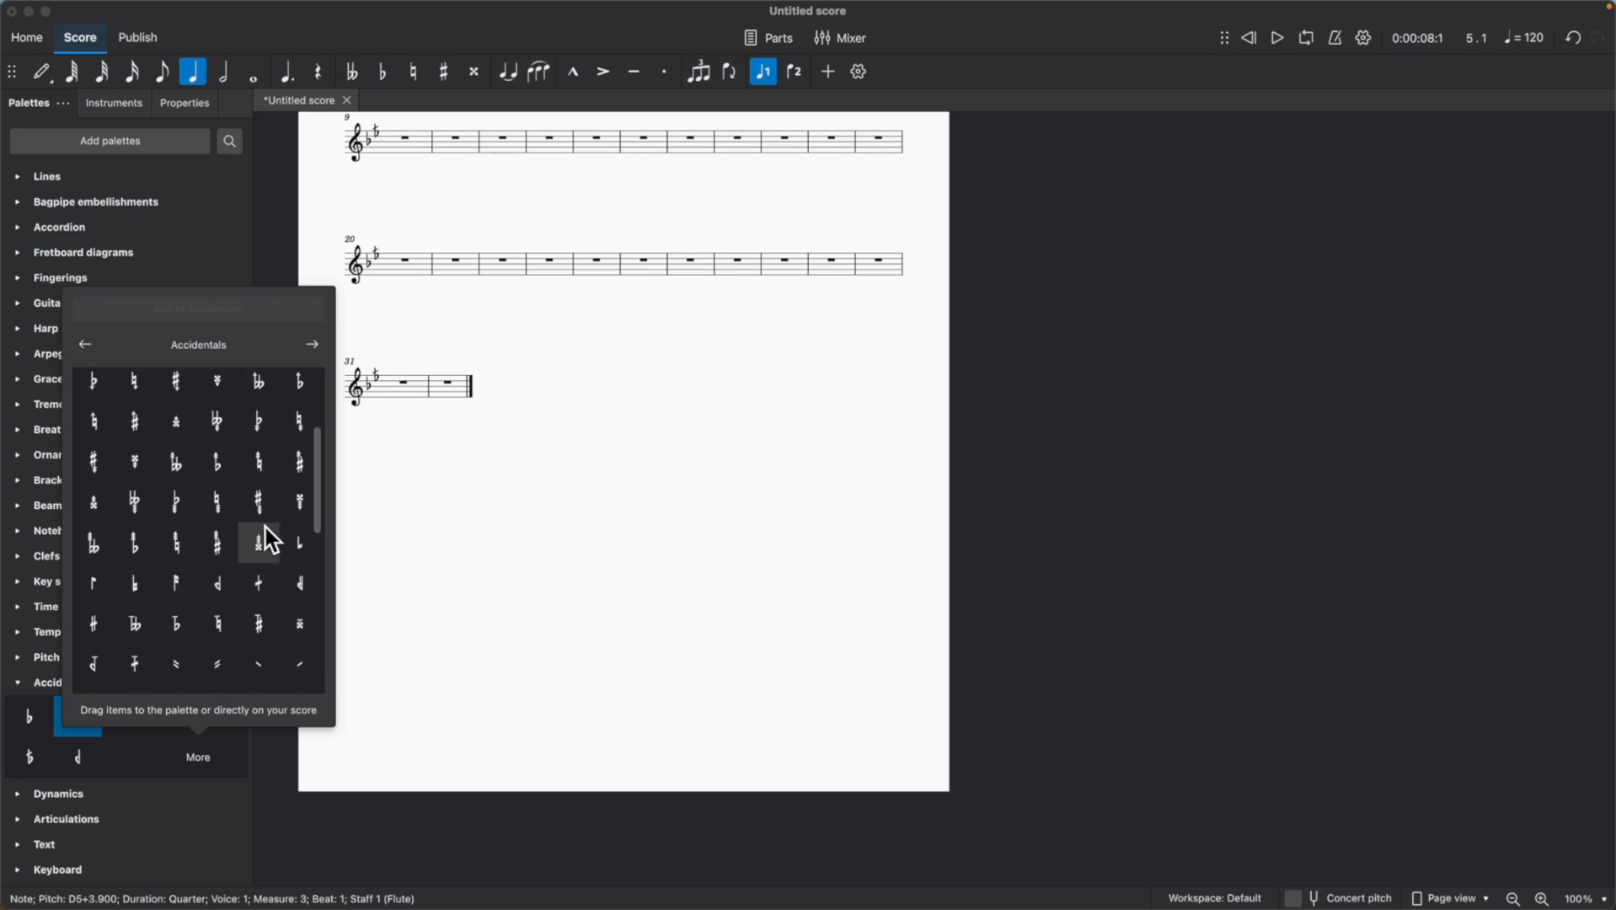
scroll(266, 528, "up", 3)
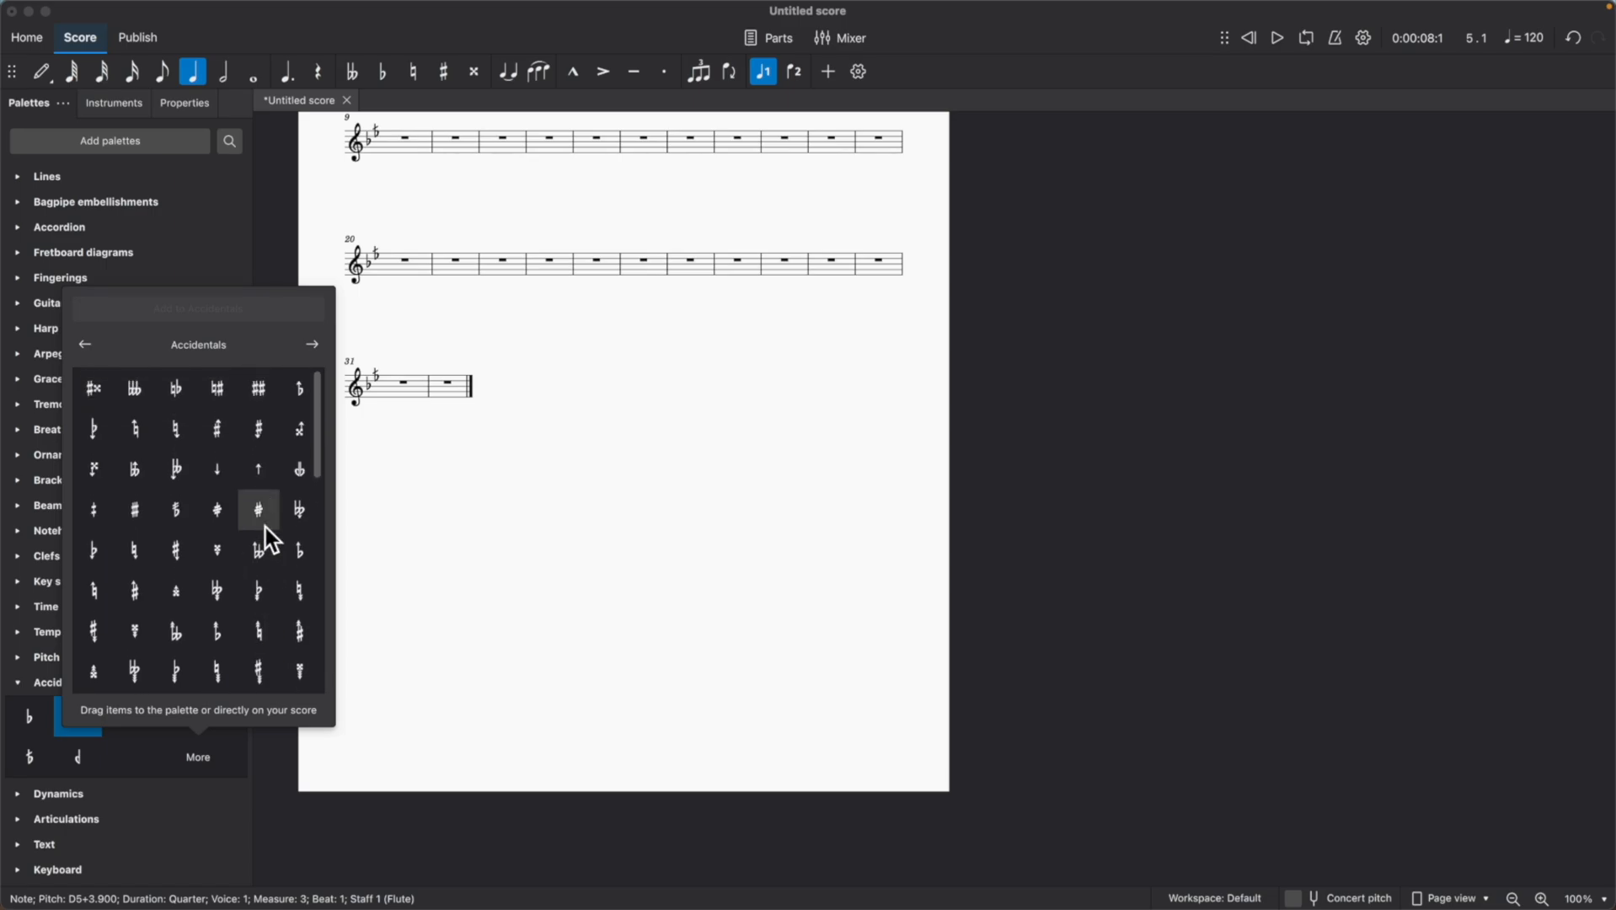
scroll(265, 527, "down", 3)
scroll(265, 528, "down", 6)
scroll(266, 527, "down", 6)
scroll(265, 527, "up", 9)
scroll(266, 527, "up", 7)
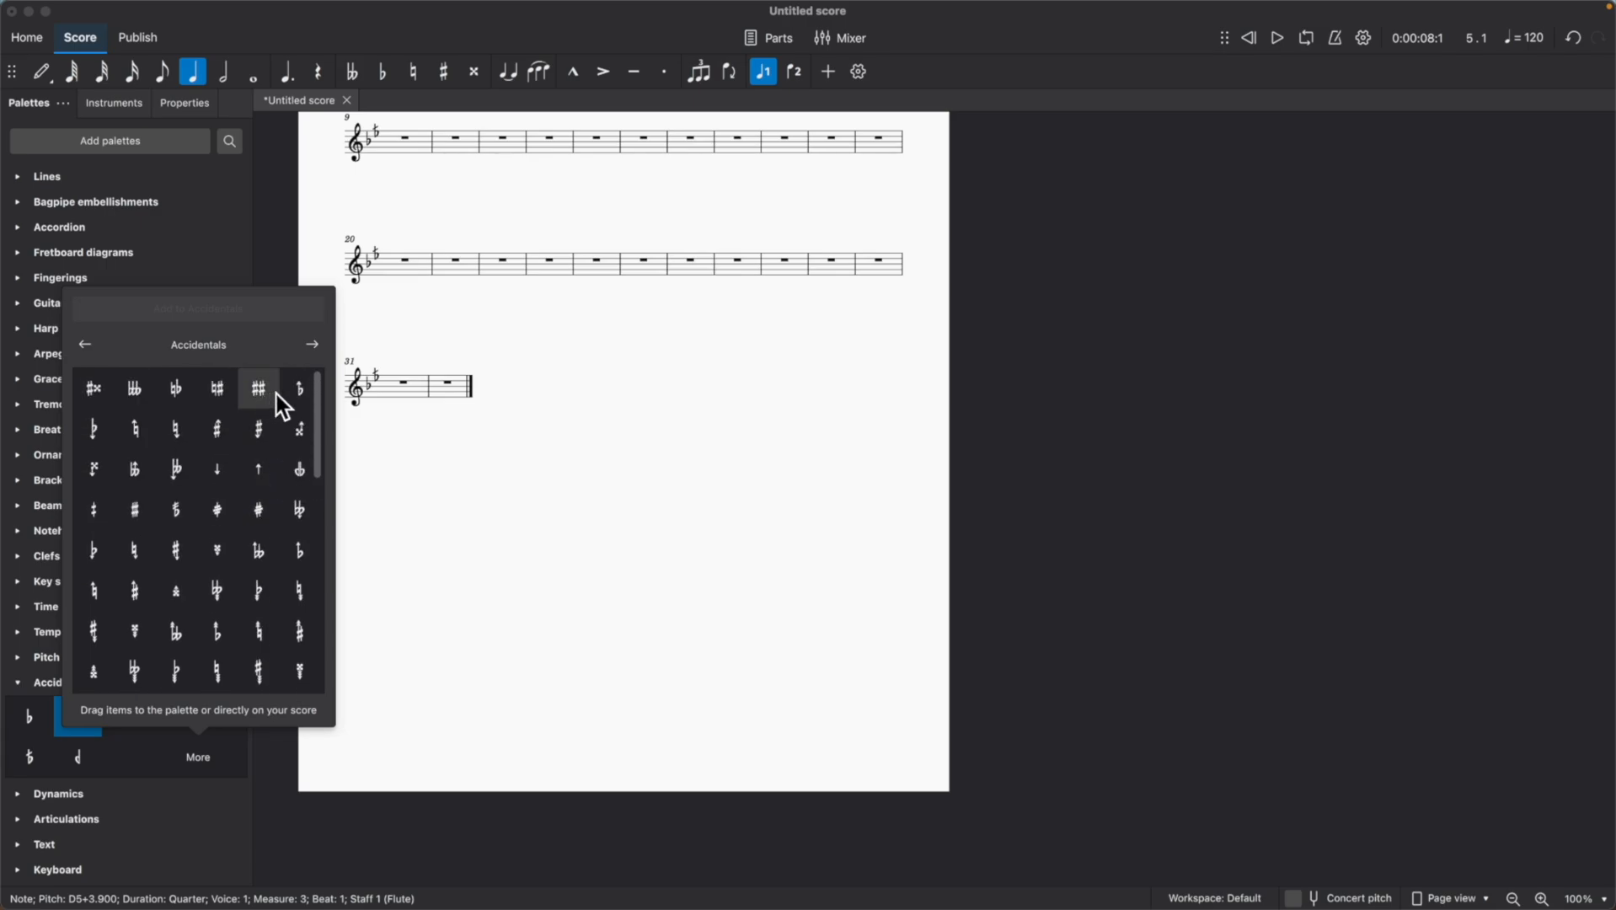
Add the Half sharp (quarter-tone sharp) (Stein) accidental to the Accidentals palette.
left_click(95, 507)
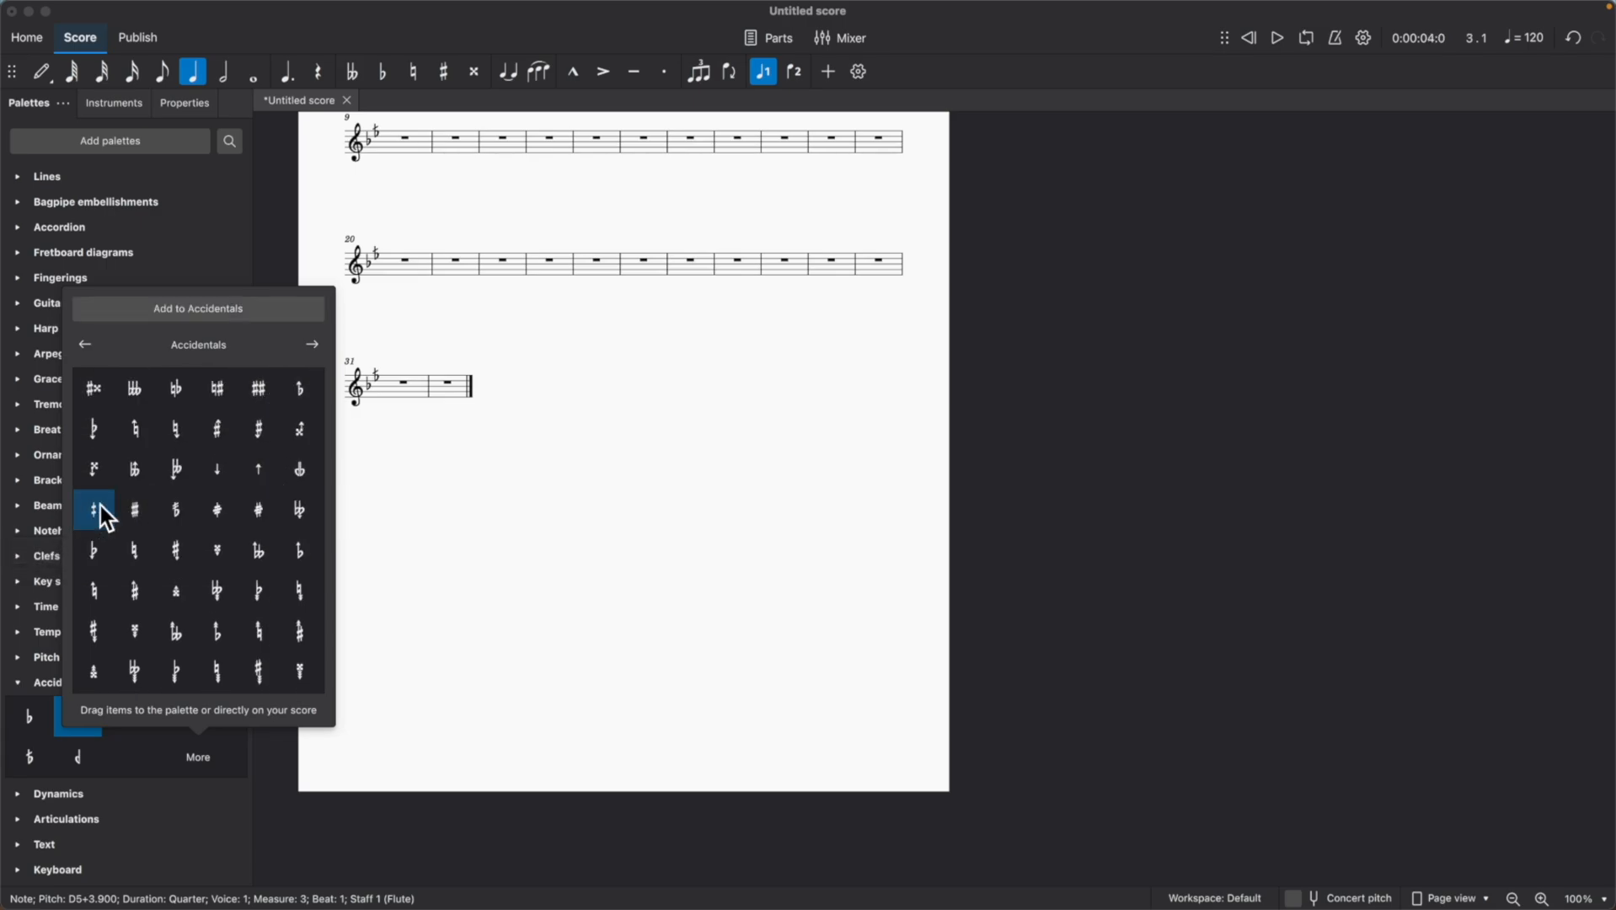
left_click(225, 311)
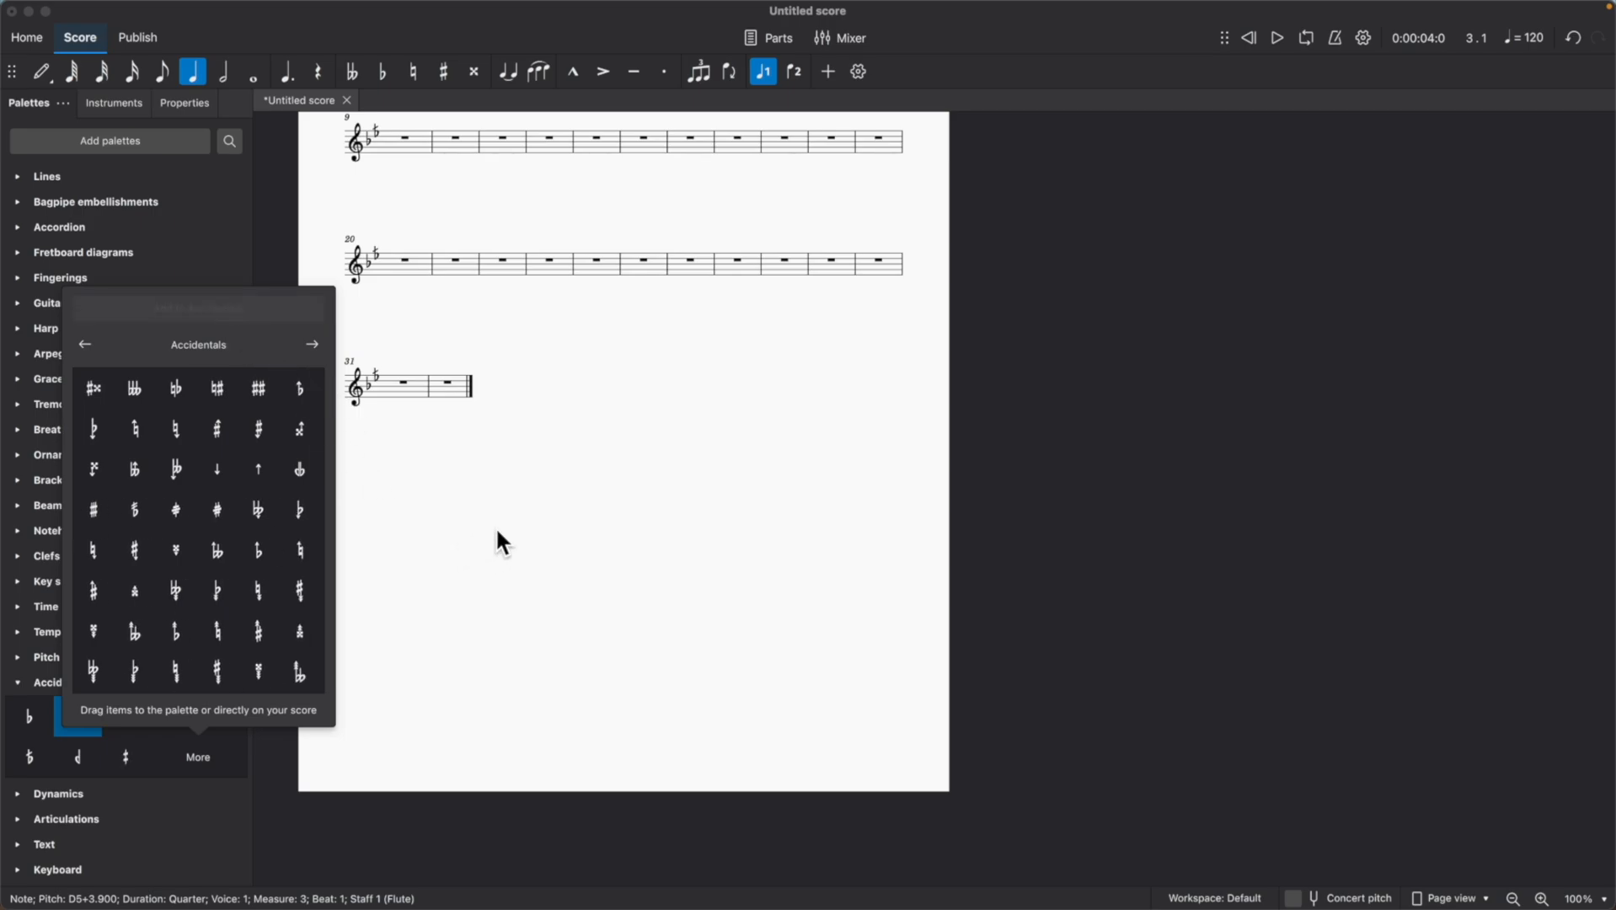
left_click(538, 516)
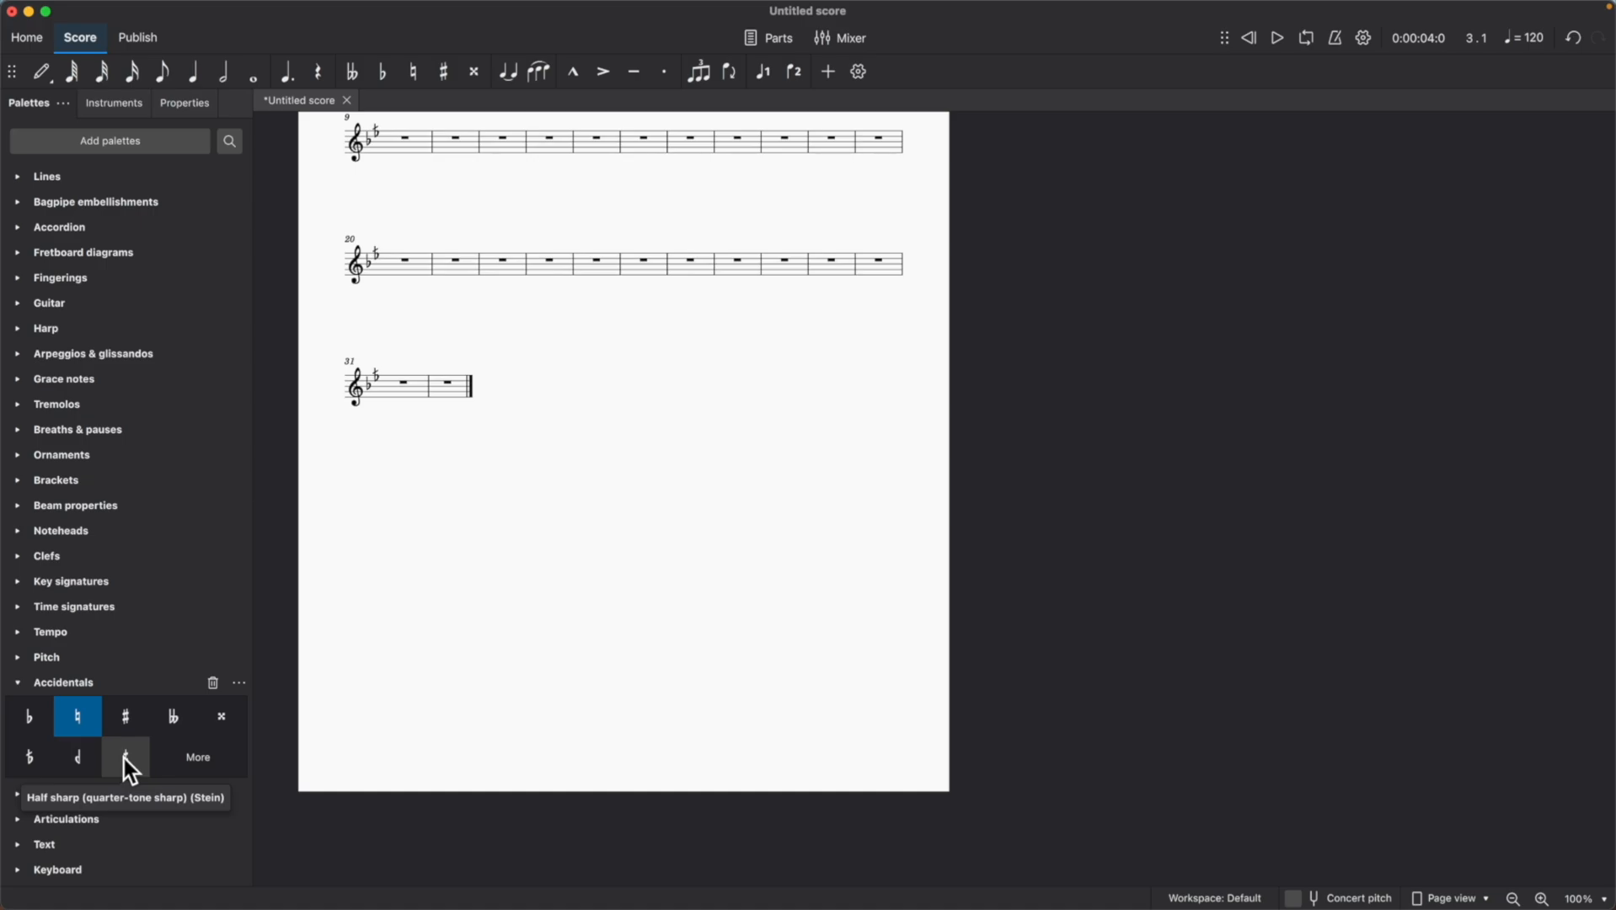
Enter quarter notes B, G, B, G in measure 10 and an F on the first beat of measure 11.
scroll(510, 438, "up", 5)
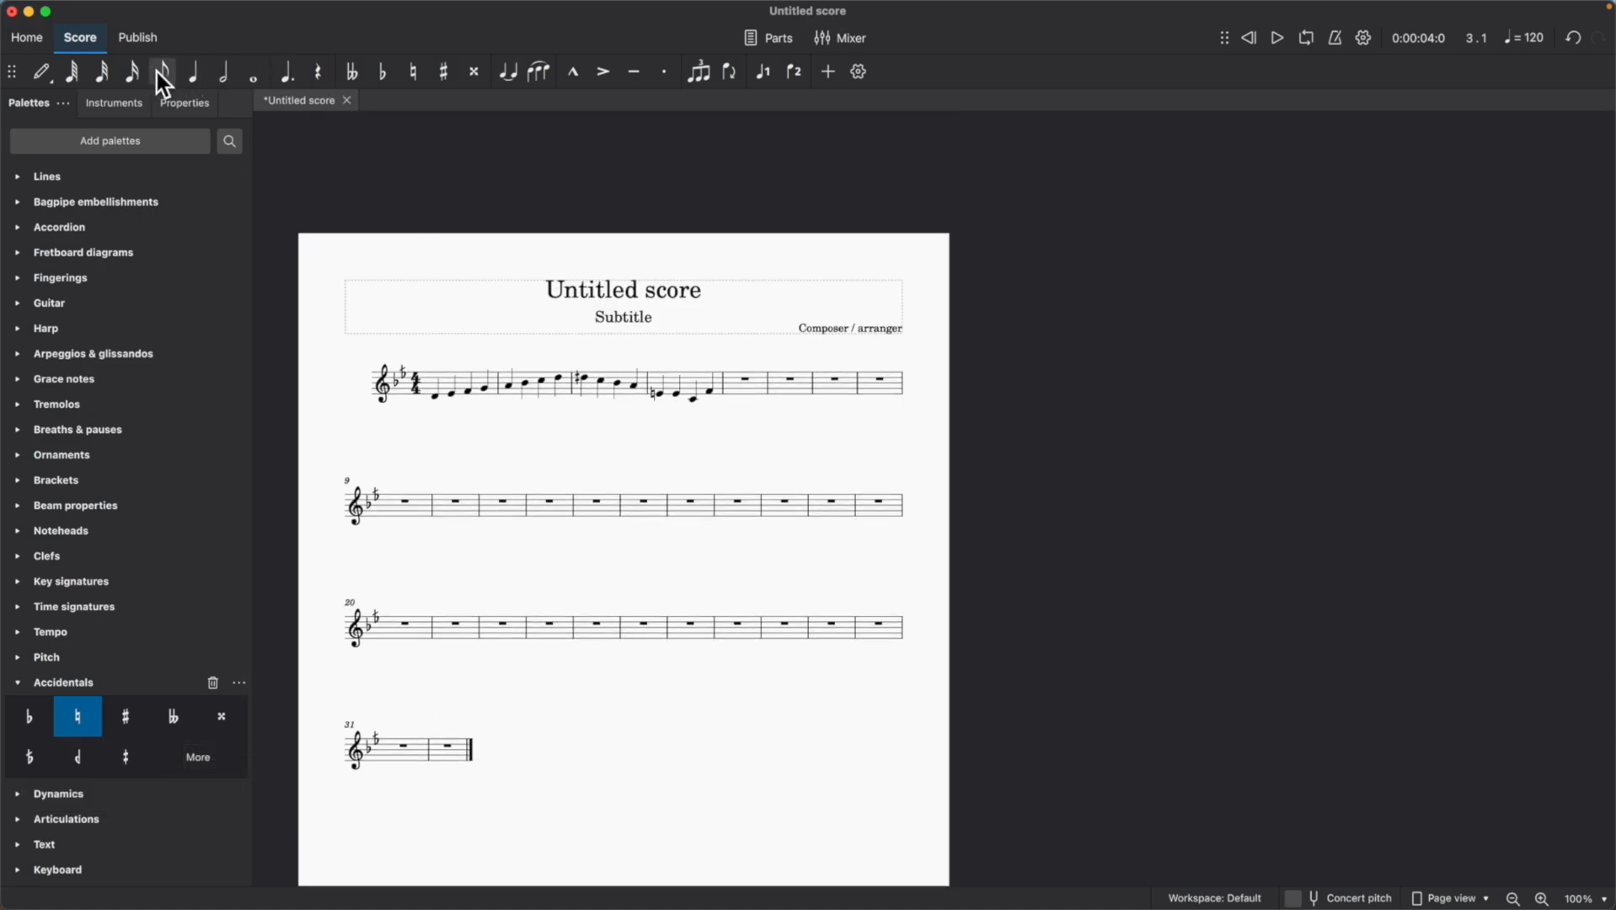
left_click(194, 78)
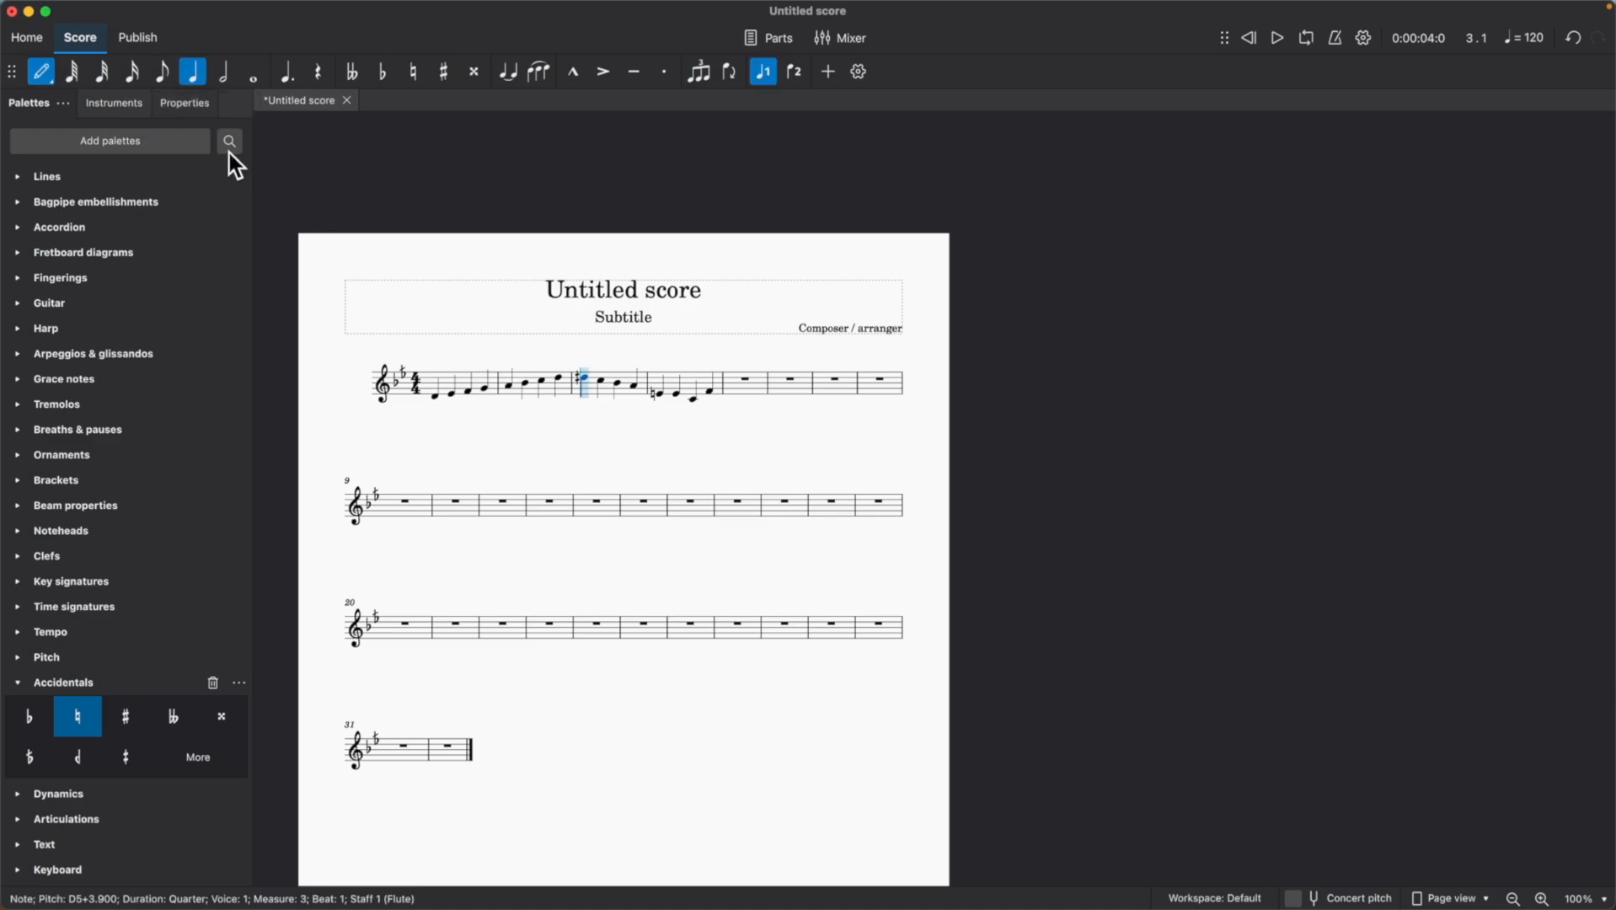
left_click(439, 507)
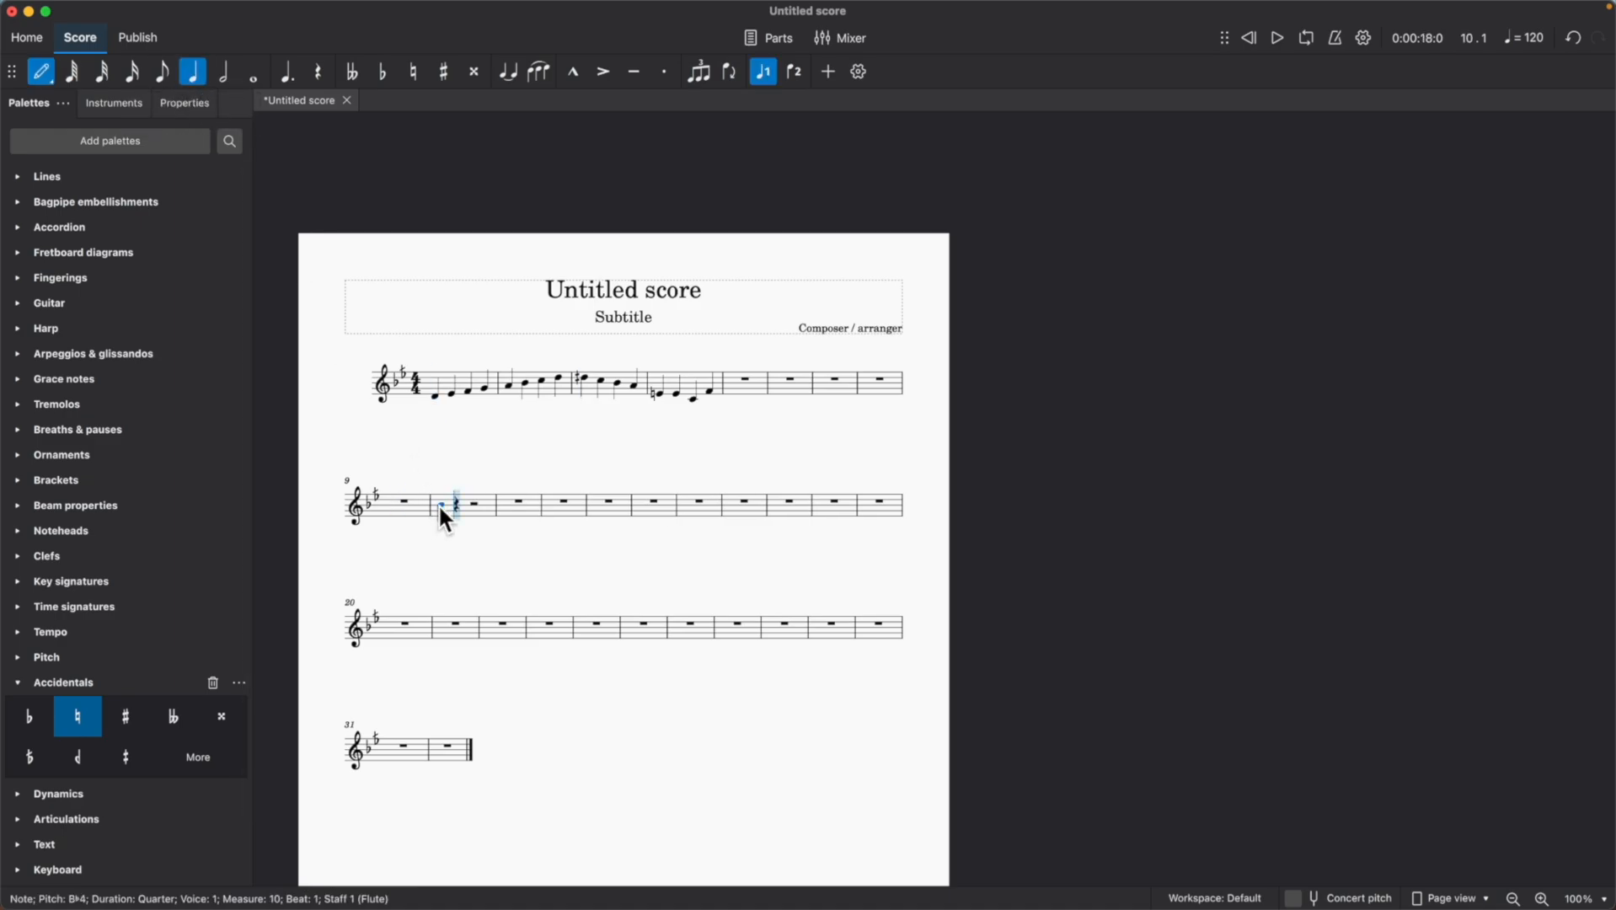
left_click(458, 506)
left_click(474, 503)
left_click(491, 510)
left_click(523, 511)
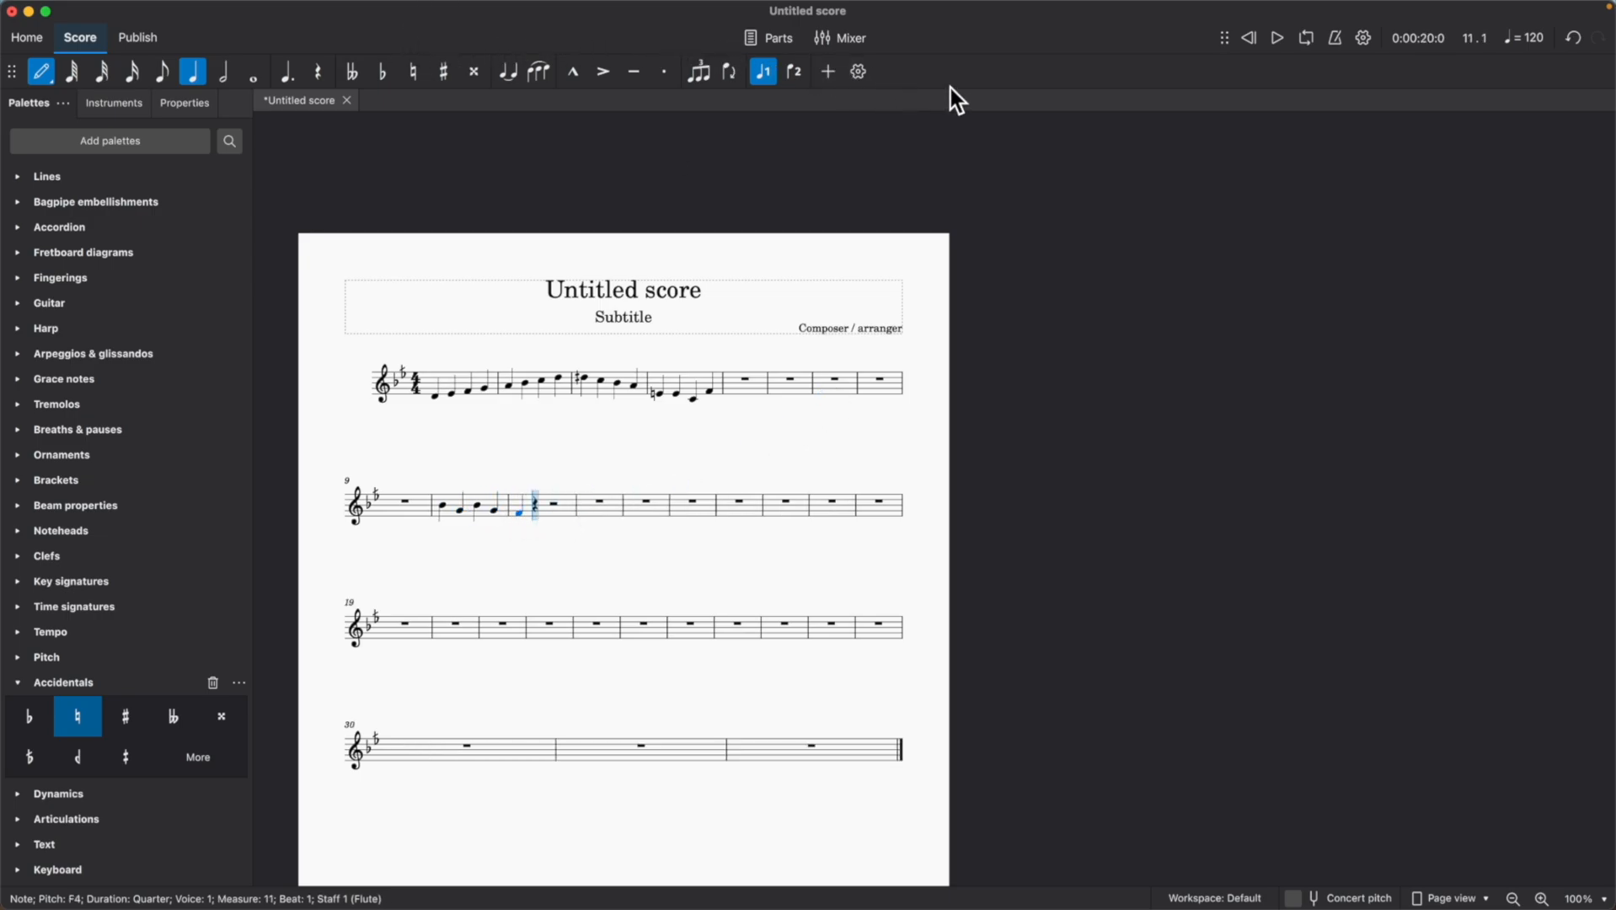
left_click(51, 72)
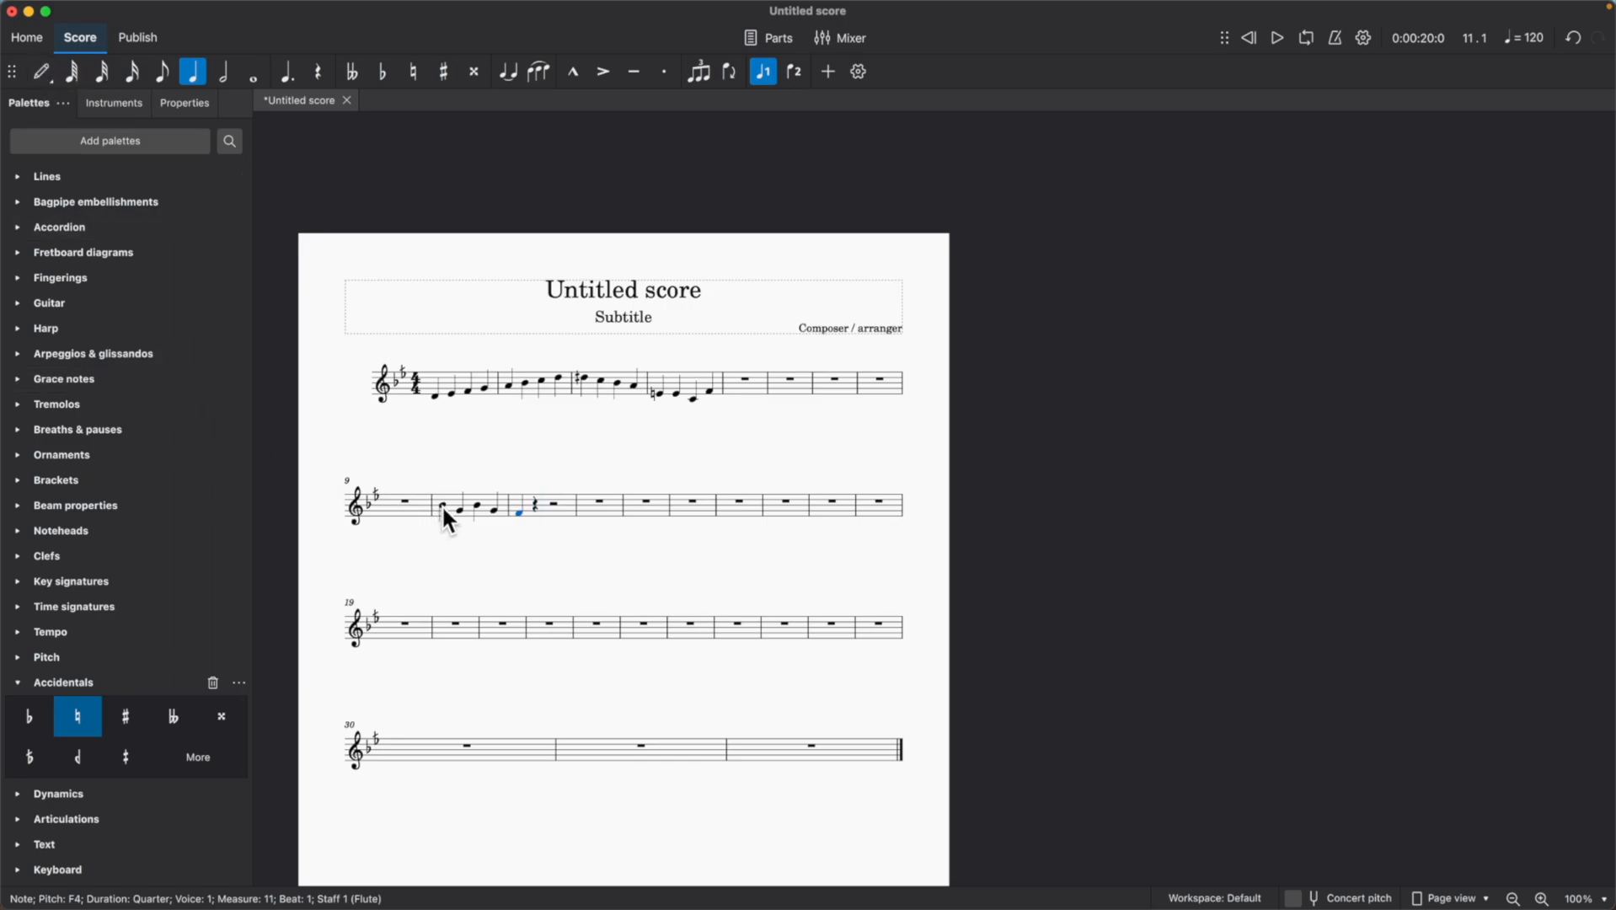
Apply the quarter-tone sharp to the first B in measure 10 and play the passage from measure 9.
left_click_drag(130, 757, 441, 510)
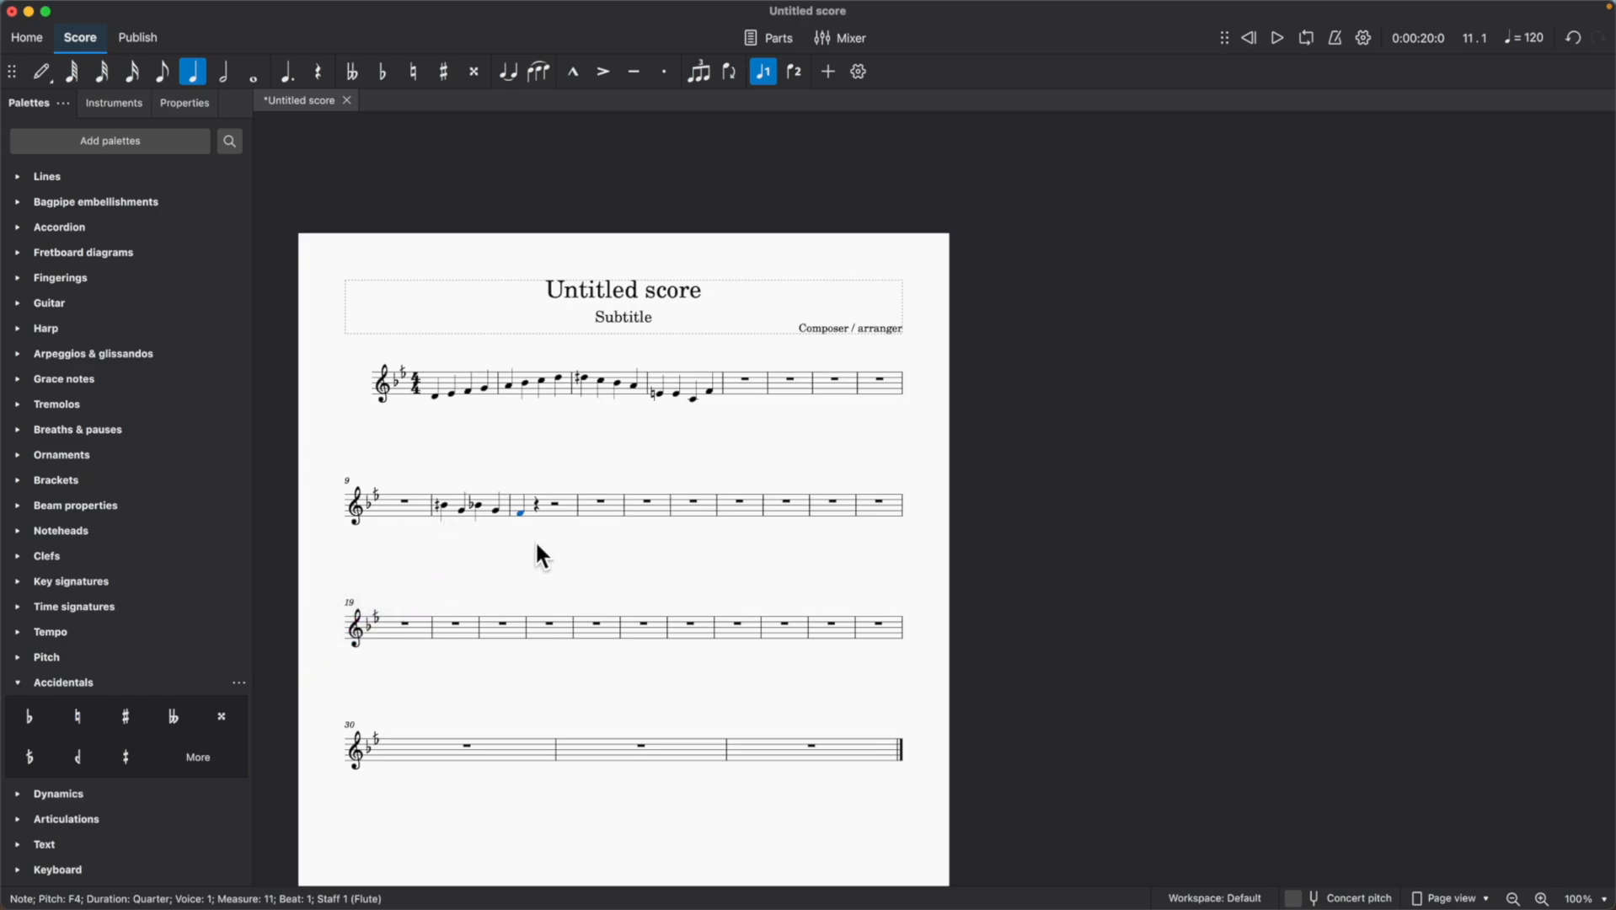
left_click(406, 501)
left_click(1277, 40)
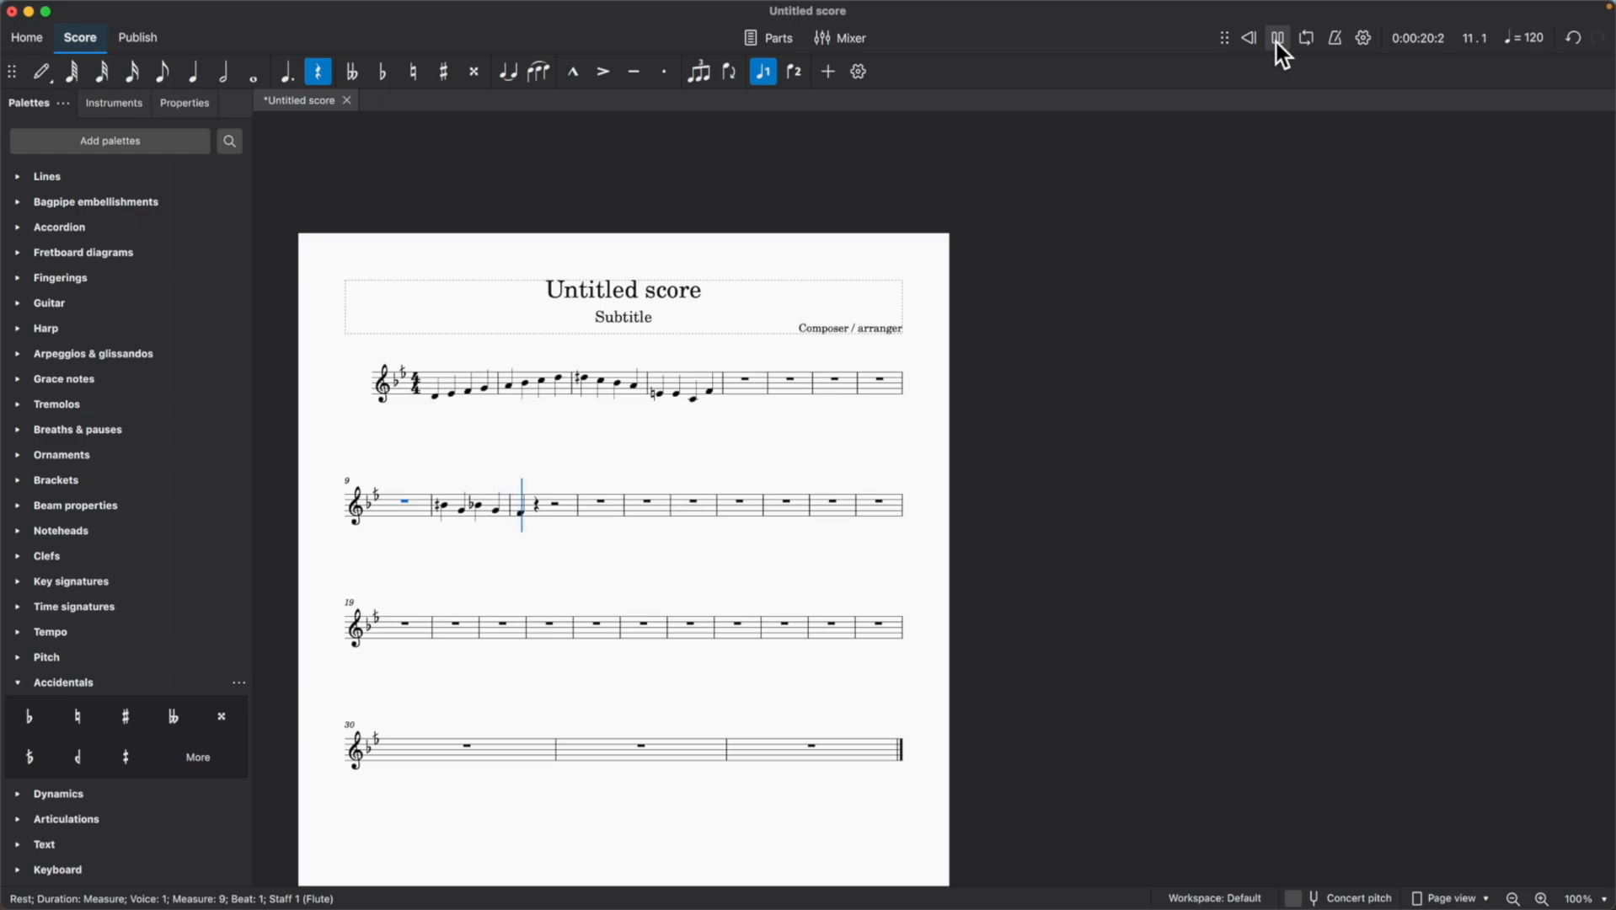
left_click(1278, 39)
Clear the contents of measures 10 and 11.
left_click_drag(81, 765, 501, 519)
right_click(486, 500)
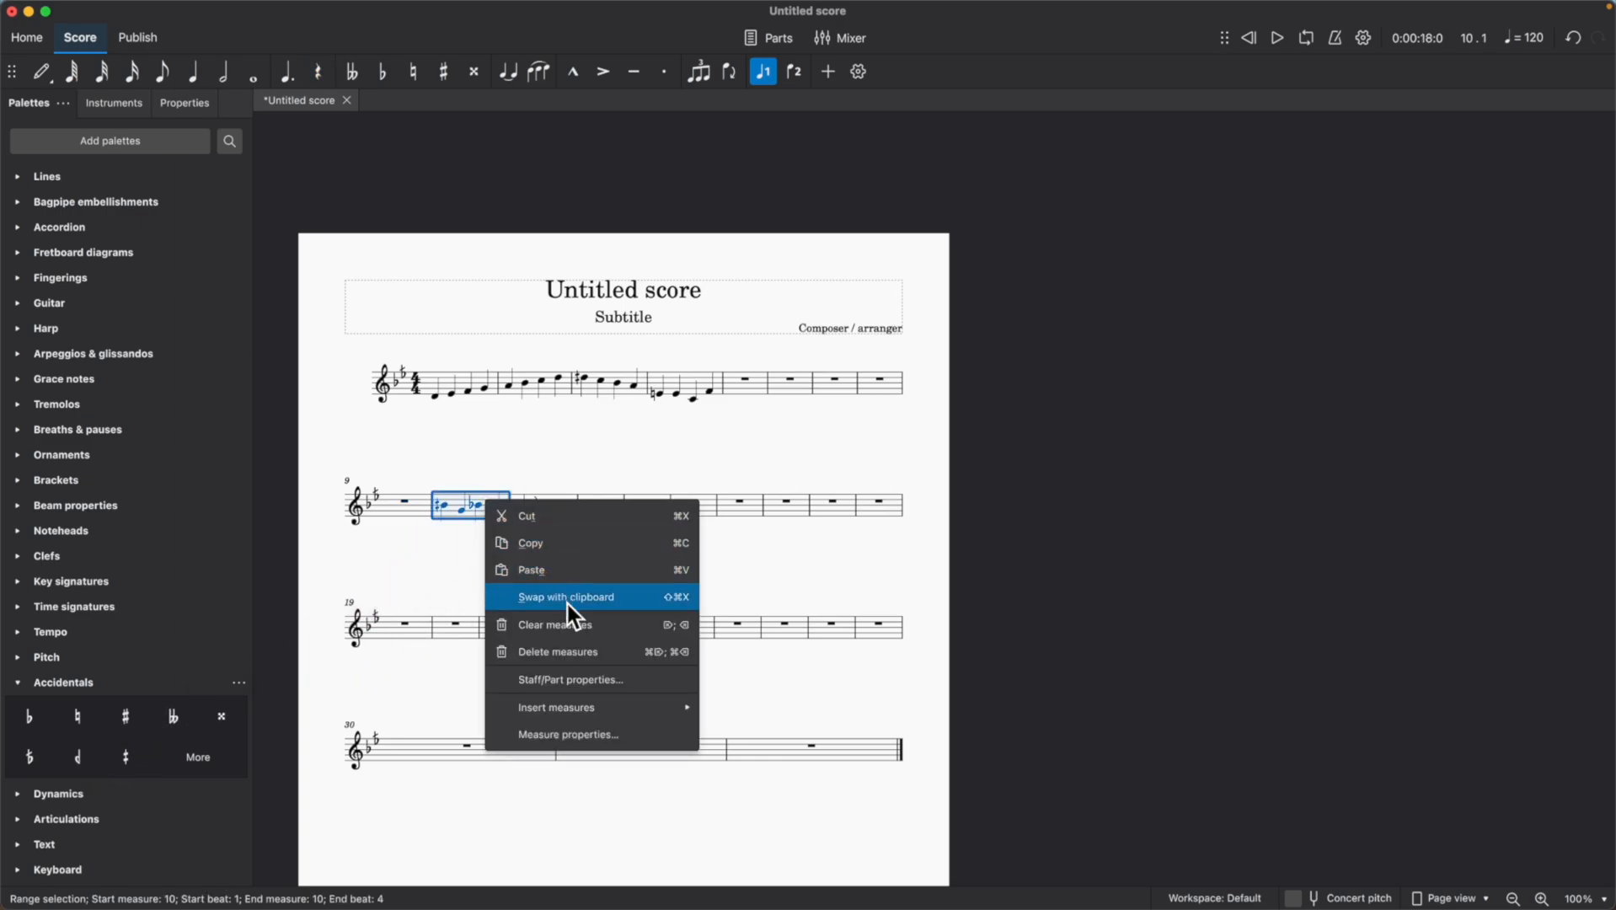
left_click(568, 626)
right_click(494, 506)
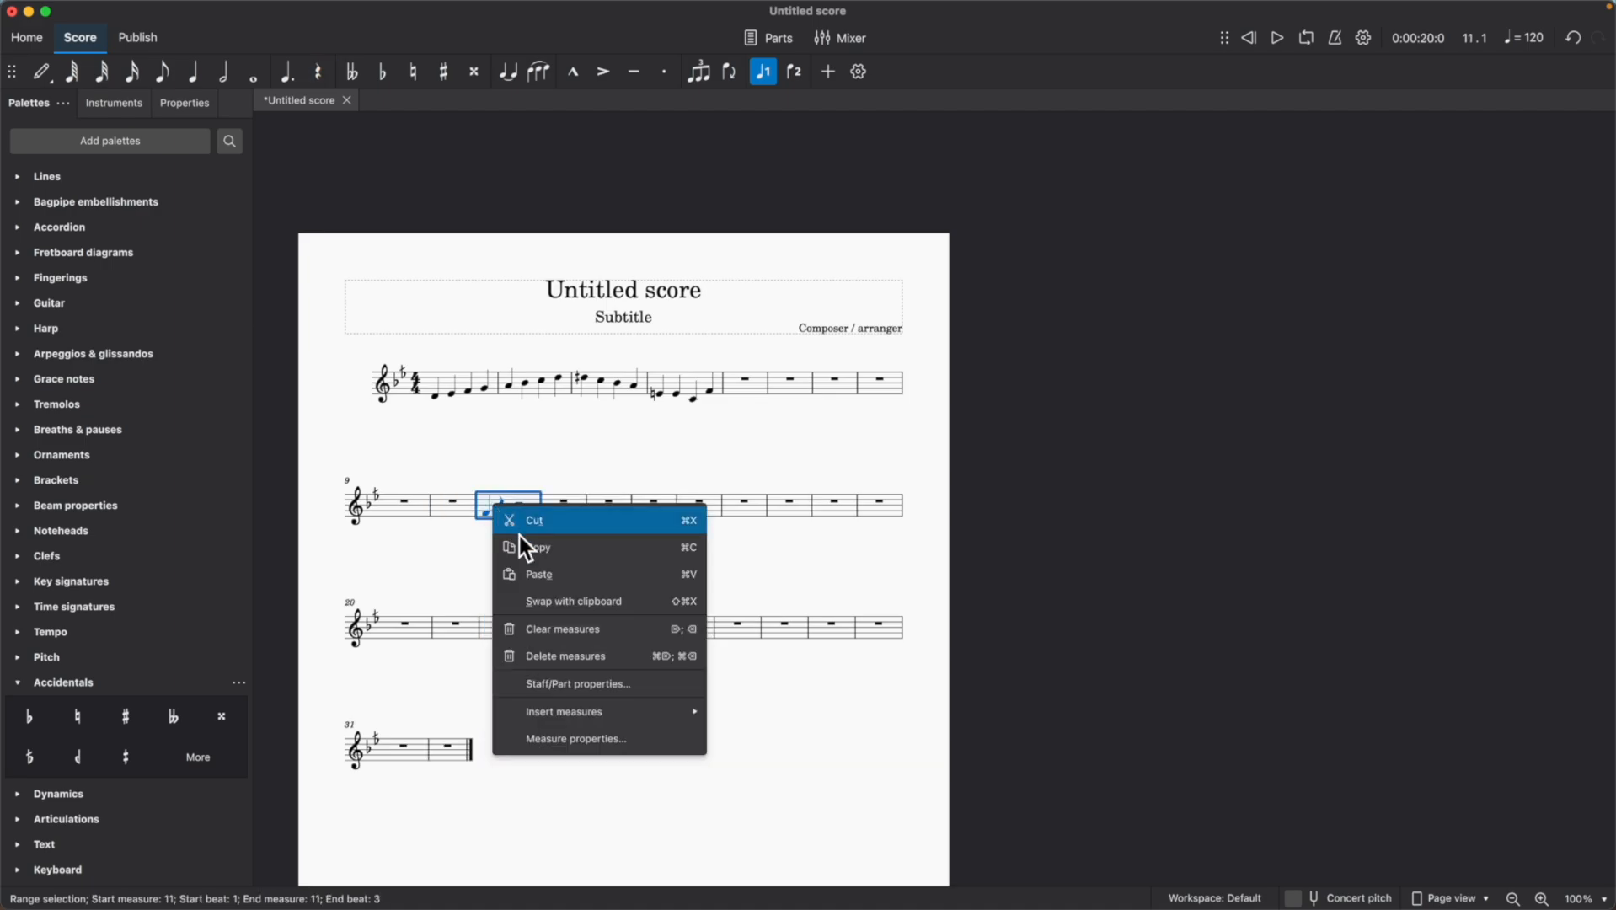
left_click(604, 632)
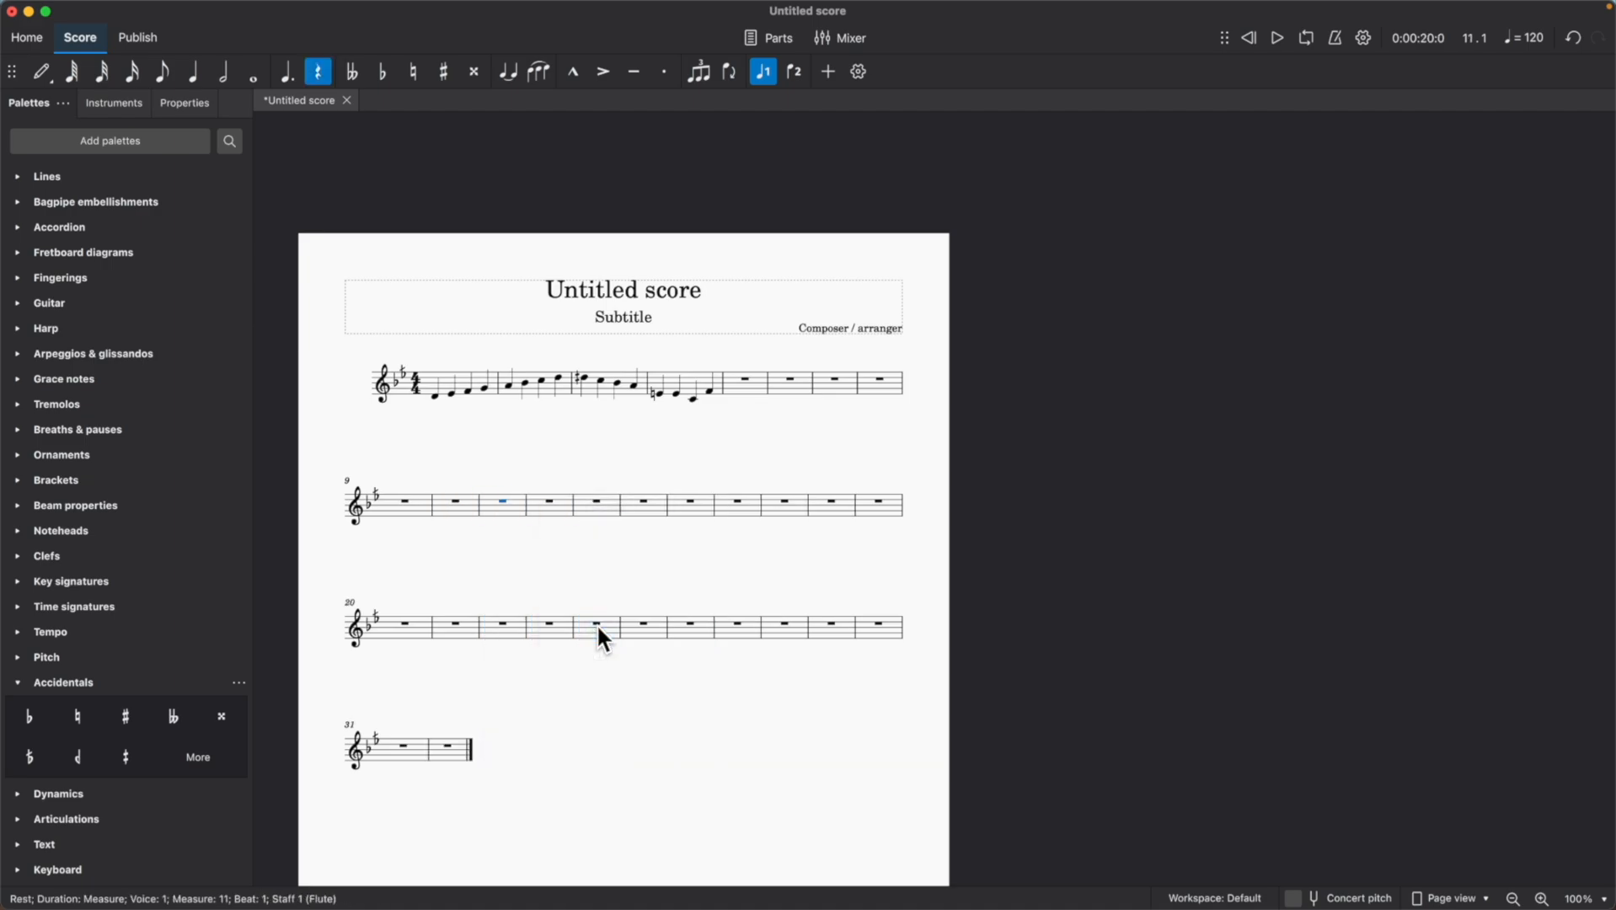
Enter quarter notes D, E, F, G in measure 10, A, G, F, E in measure 11 and D at the start of measure 12.
left_click(38, 69)
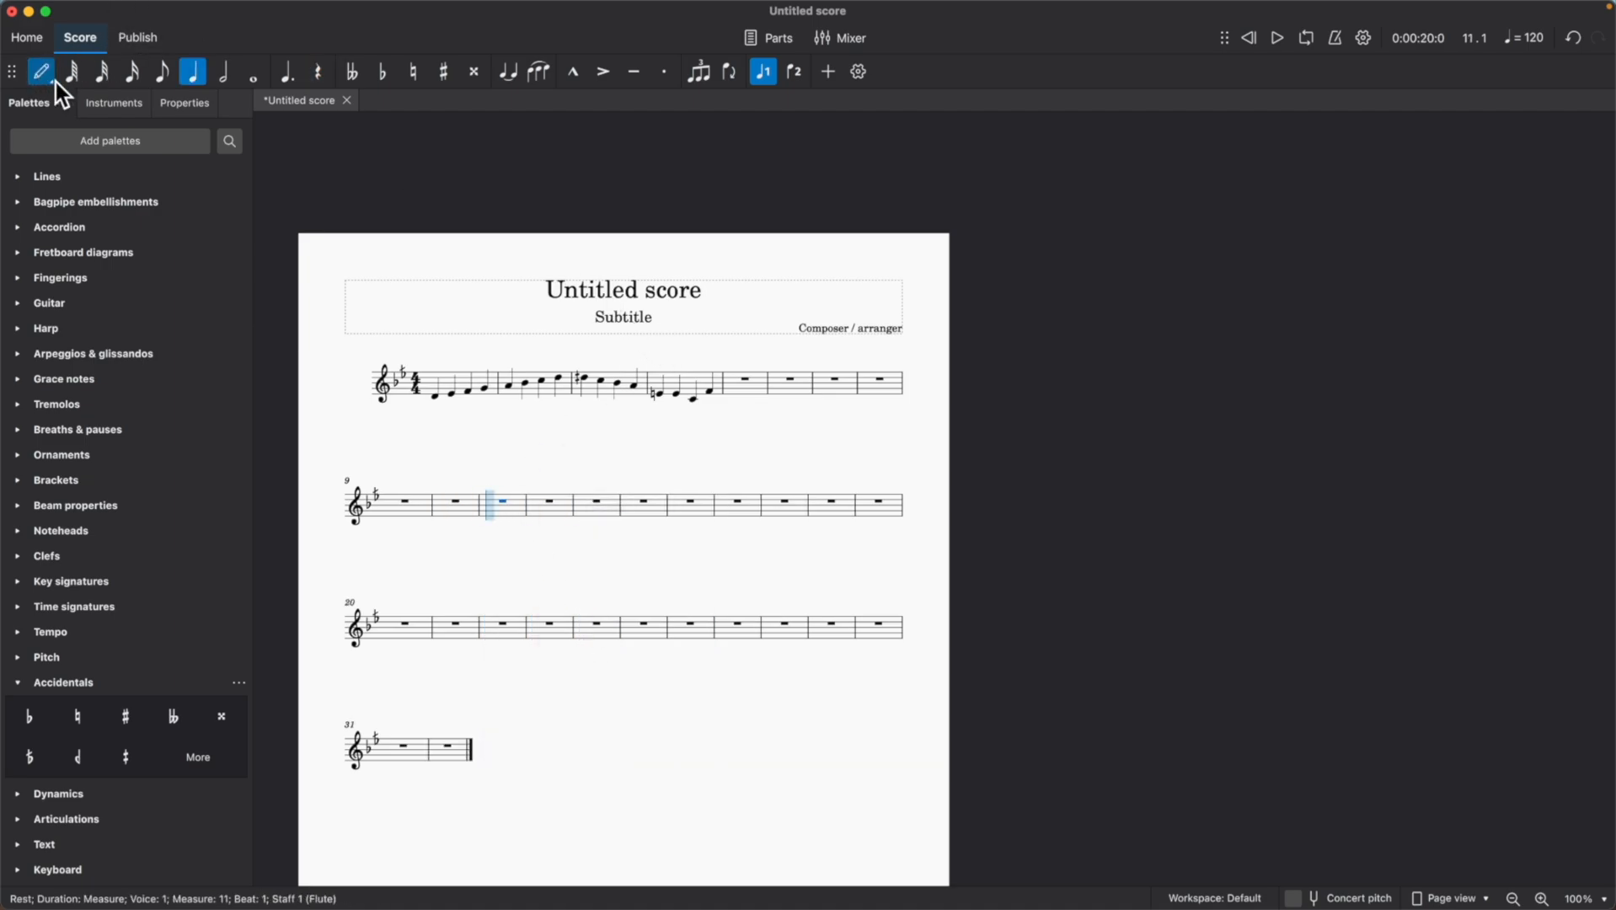
left_click(453, 521)
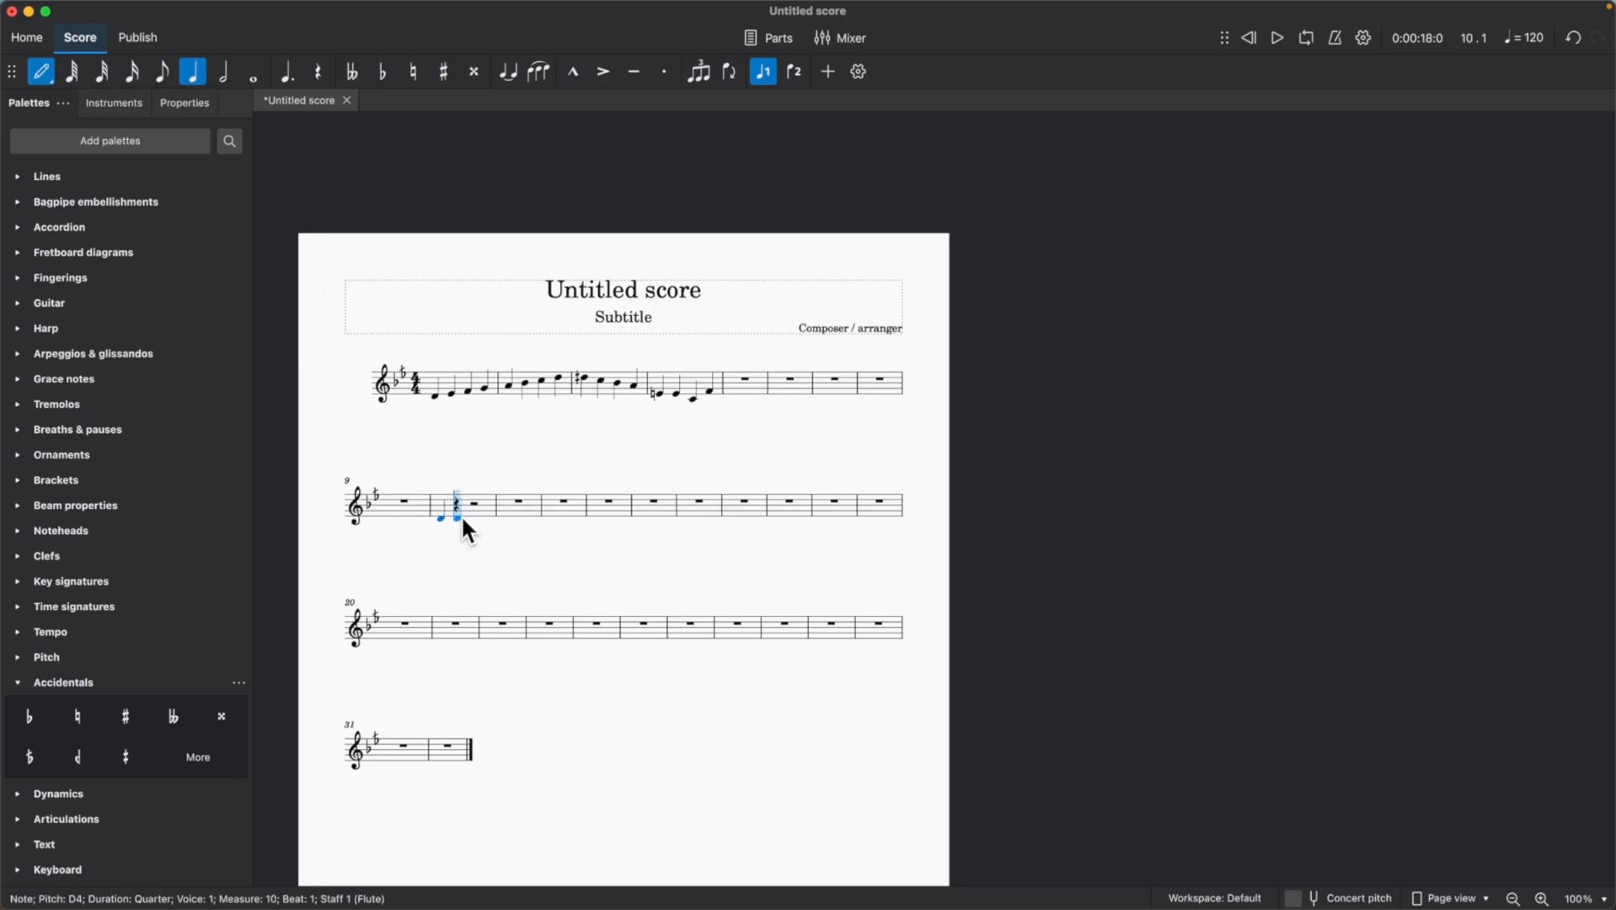
left_click(455, 514)
left_click(472, 510)
left_click(489, 510)
left_click(510, 508)
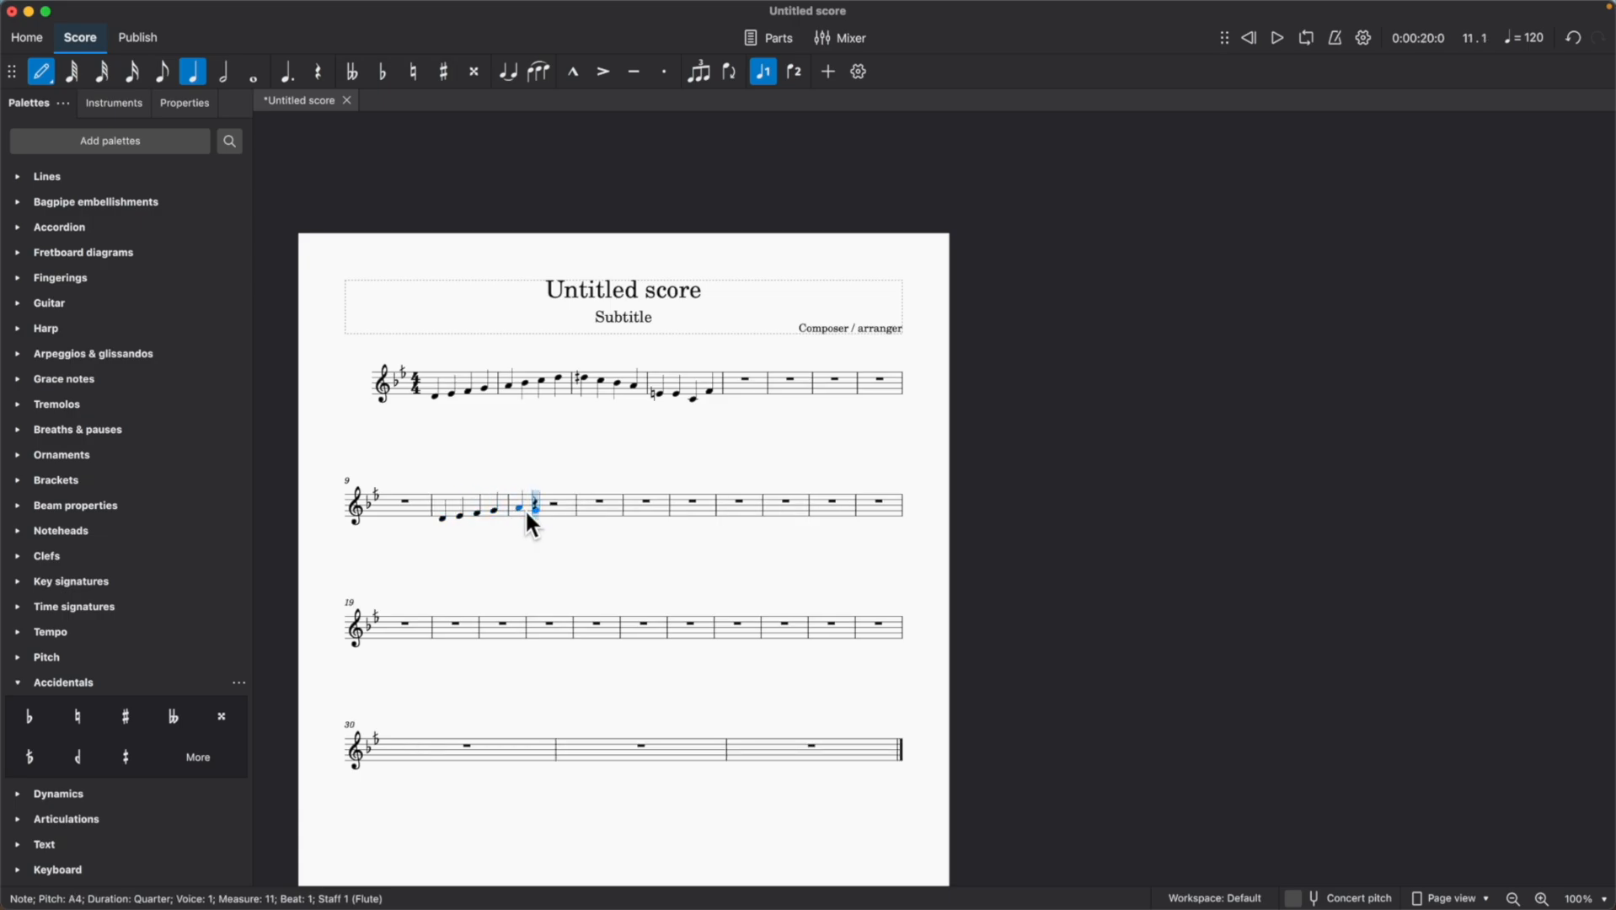
left_click(540, 511)
left_click(556, 513)
left_click(568, 519)
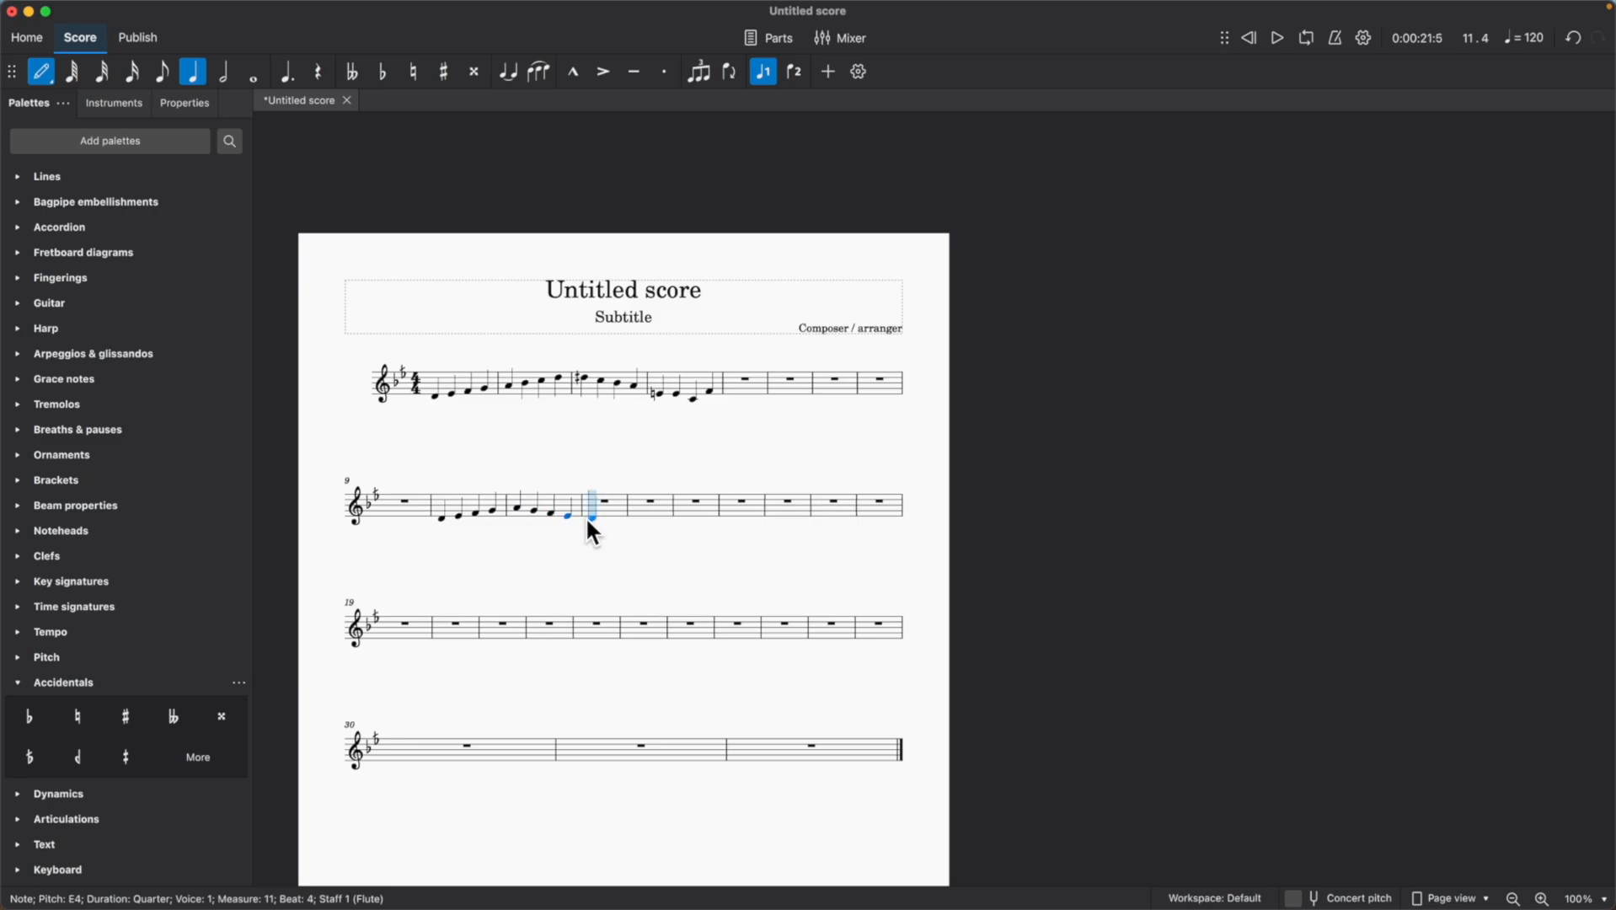
left_click(586, 518)
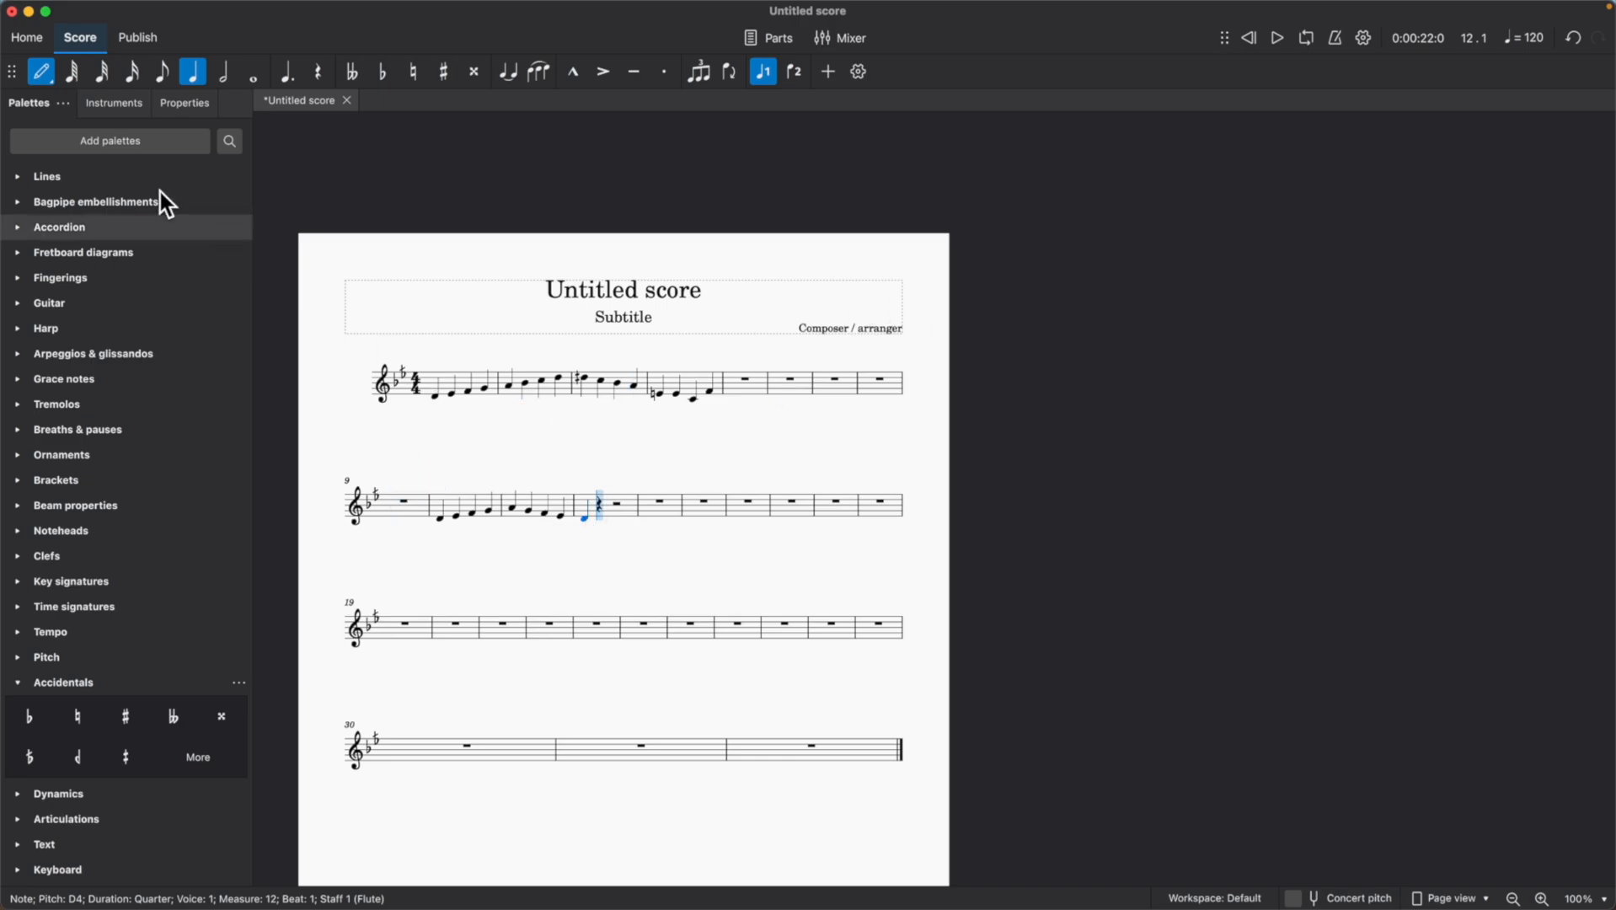
left_click(42, 72)
Play the new D-to-A melody starting from measure 9.
left_click(404, 503)
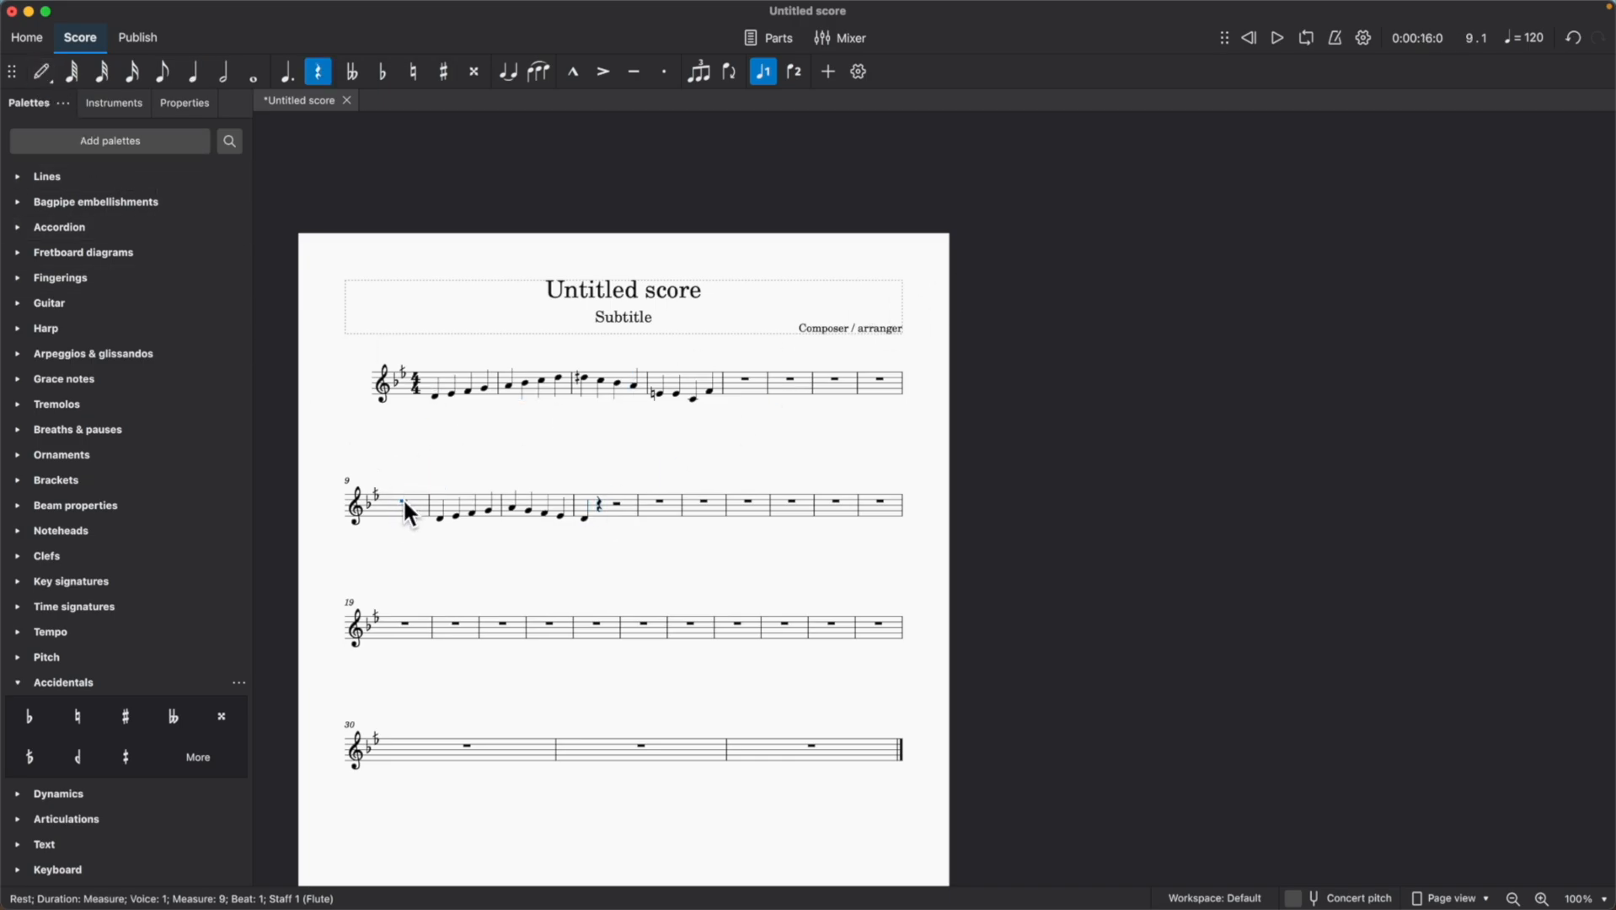
left_click(1274, 38)
left_click(1278, 39)
Add the Reversed flat (quarter-tone flat) (Stein) to the E in measure 10 and play back from measure 9.
left_click(489, 509)
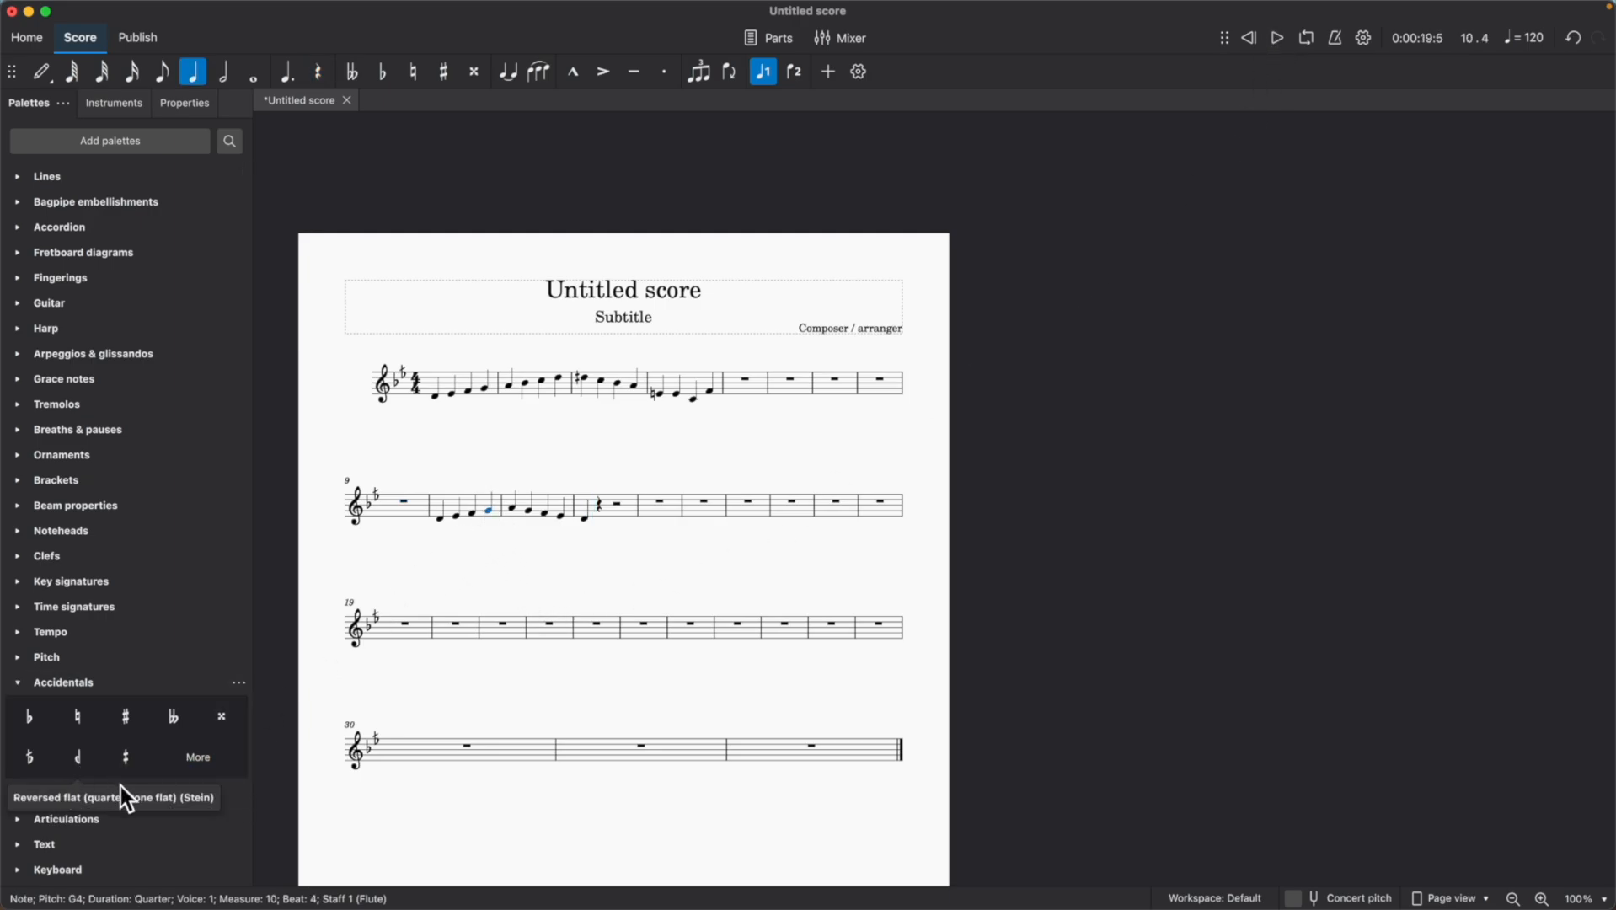
left_click(456, 515)
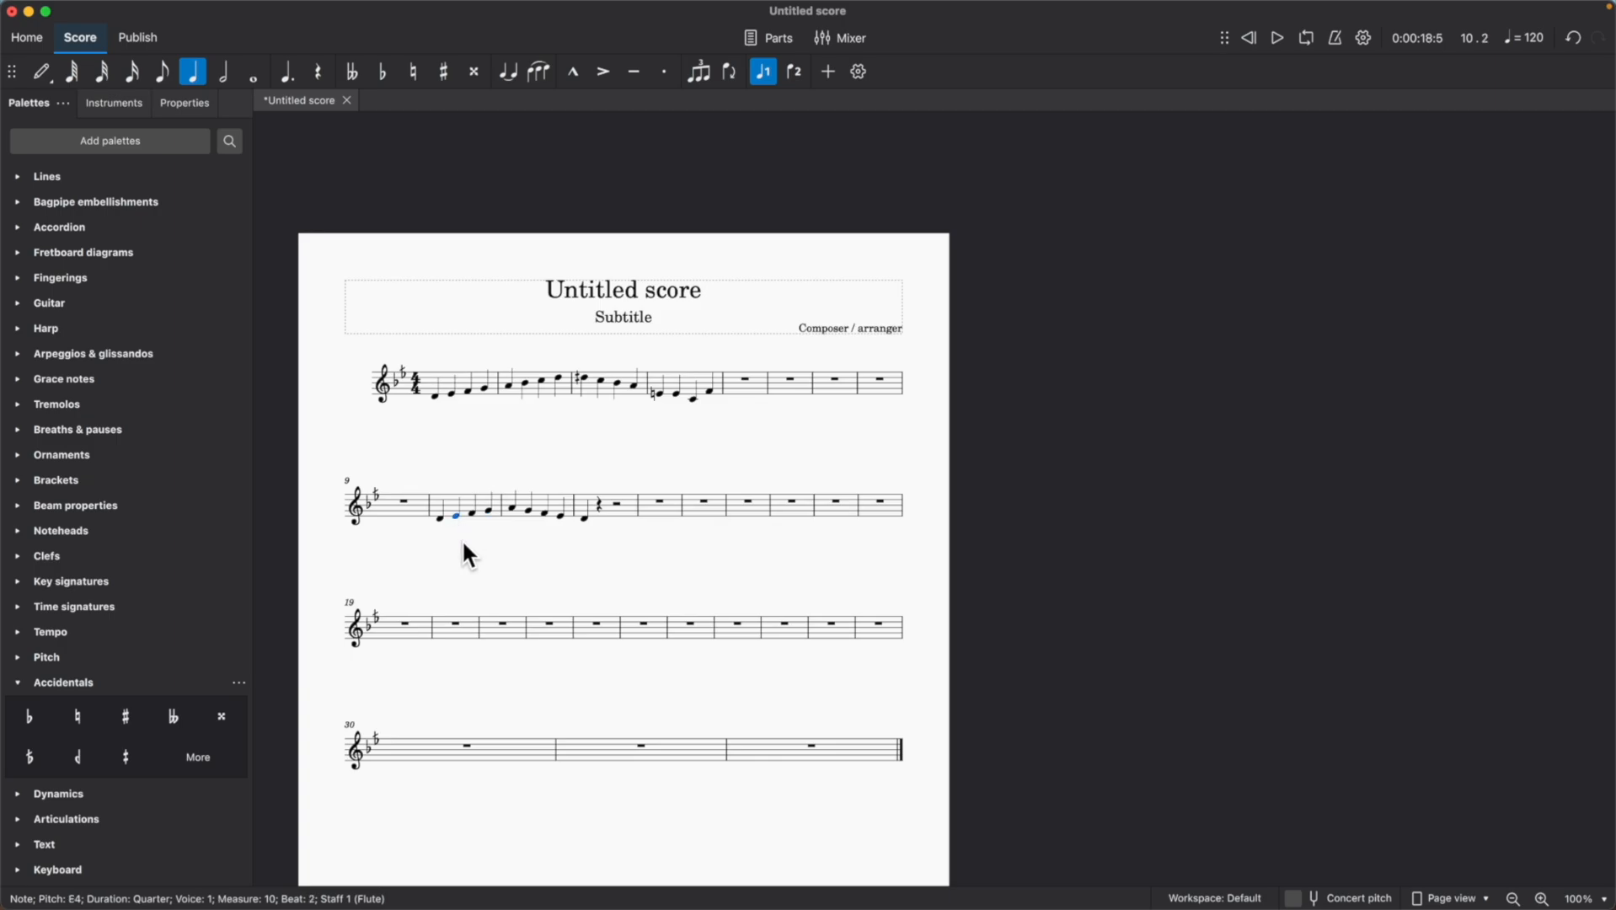
left_click(79, 763)
left_click_drag(79, 762, 455, 520)
left_click(404, 501)
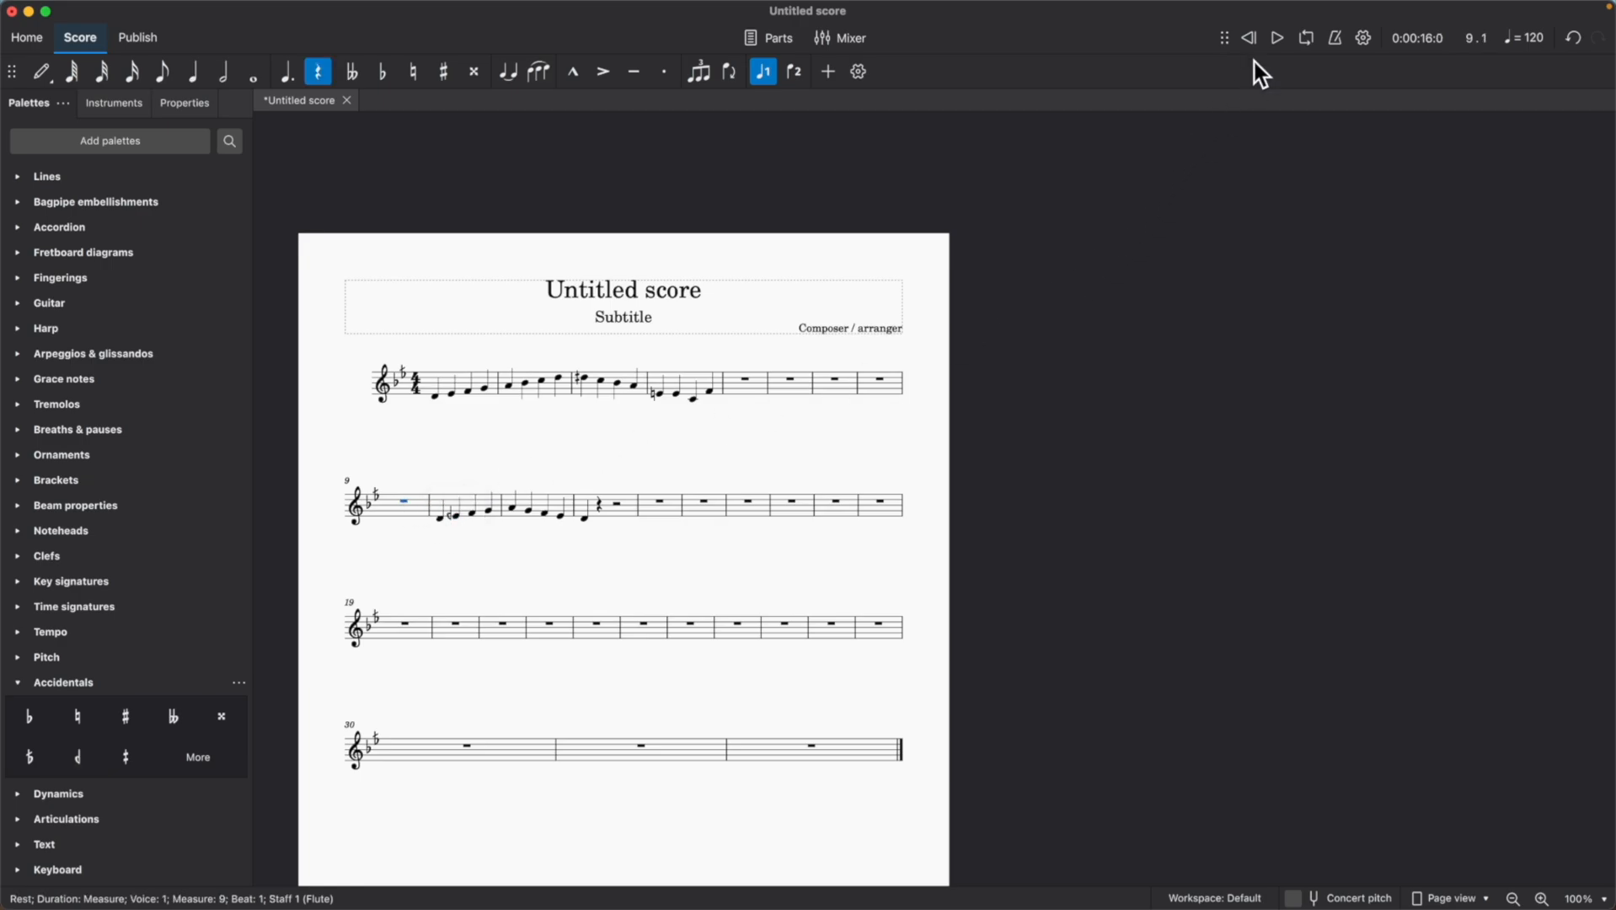
left_click(1271, 45)
left_click(1277, 39)
Add the Bakiye (flat) accidental to the first A in measure 2 and display the accidental's properties.
left_click_drag(31, 764, 527, 432)
left_click(505, 385)
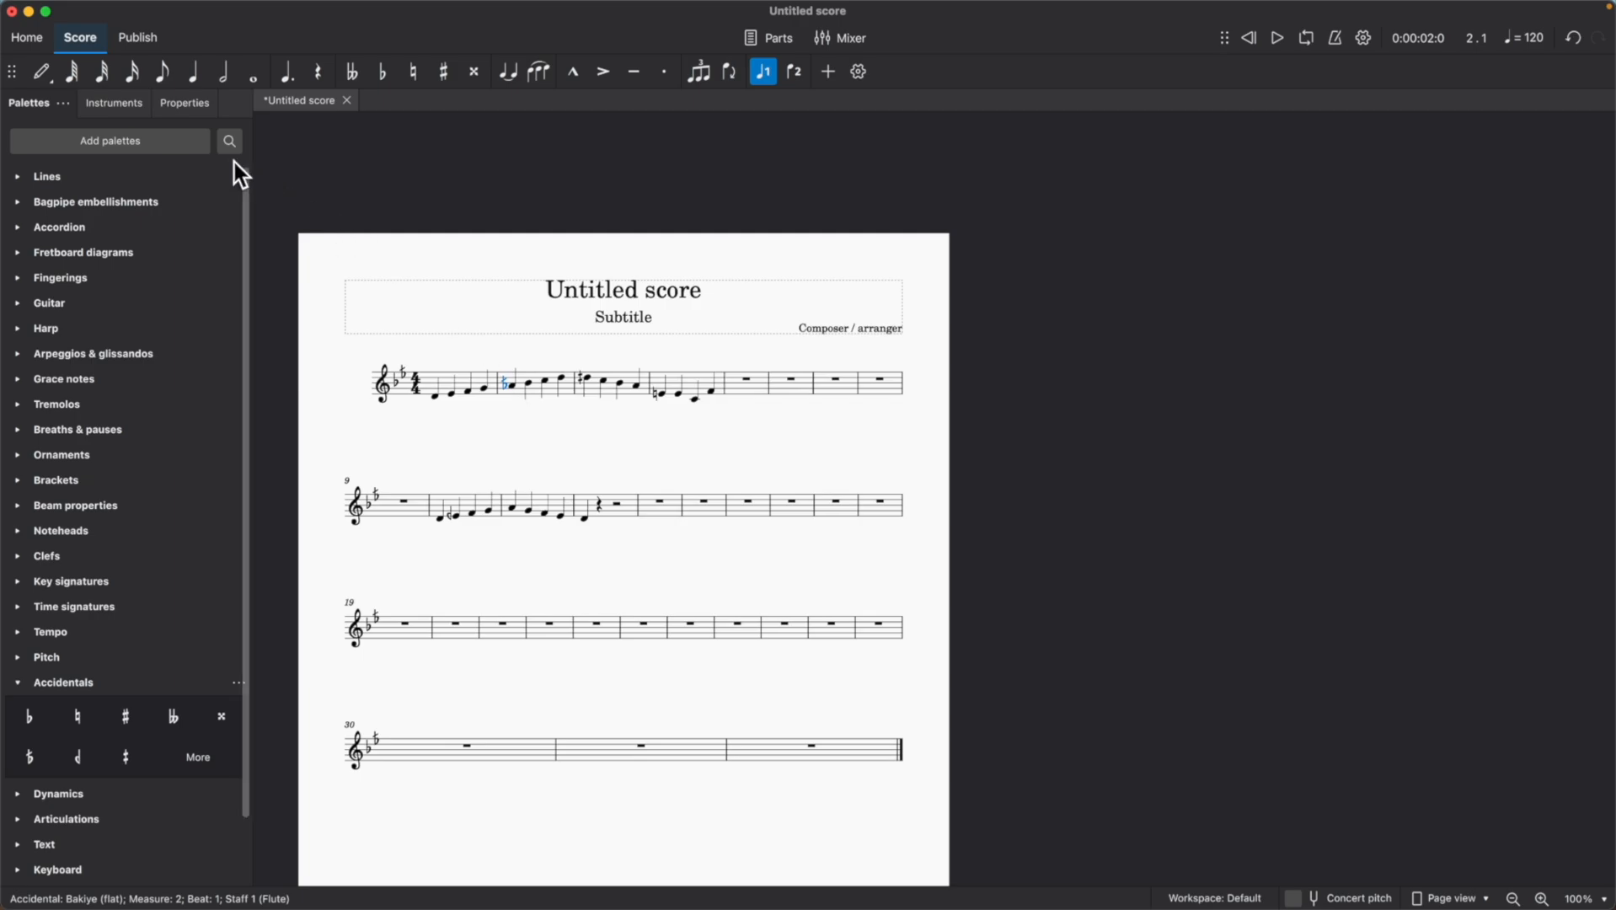
left_click(185, 104)
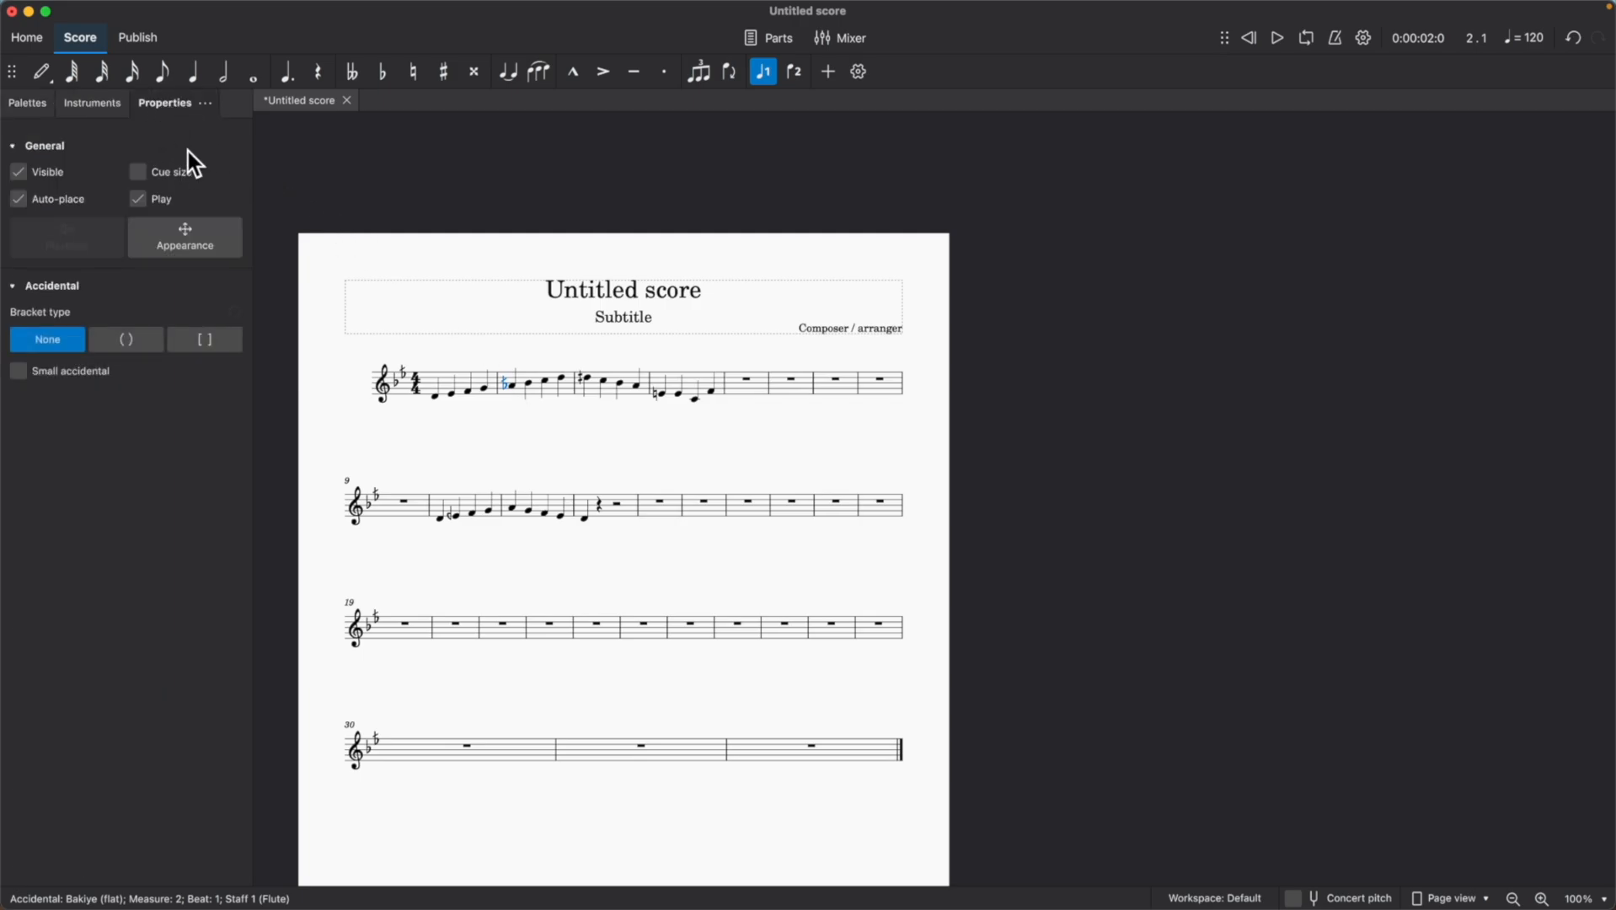
Set the playback tuning of the first A in measure 2 to -56 cents and clear the selection.
left_click(512, 387)
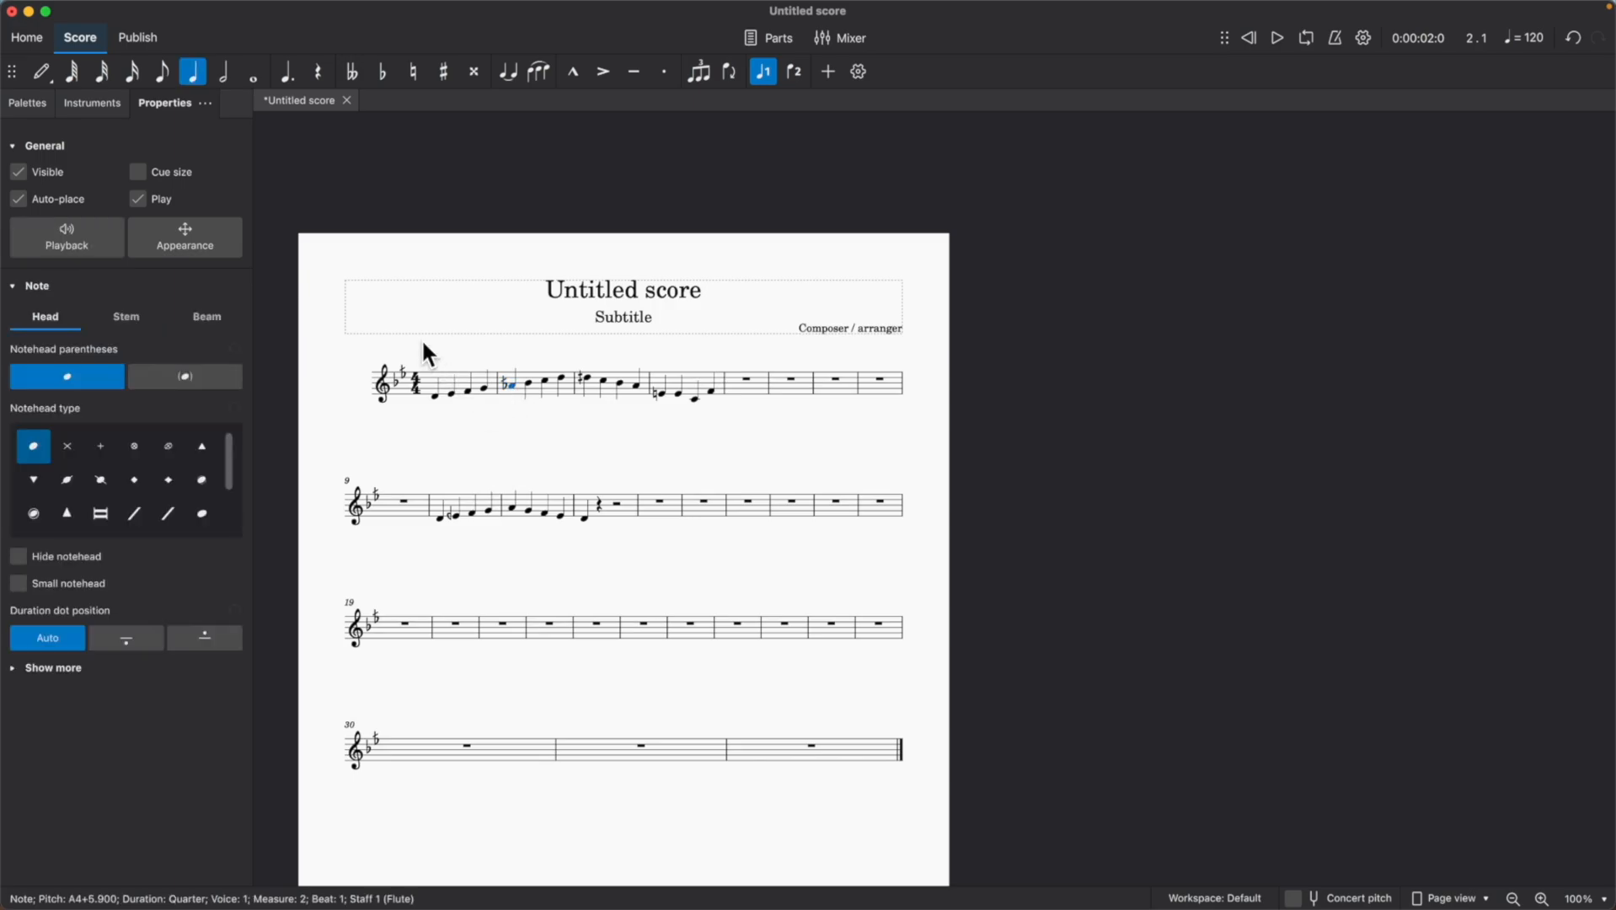
left_click(87, 238)
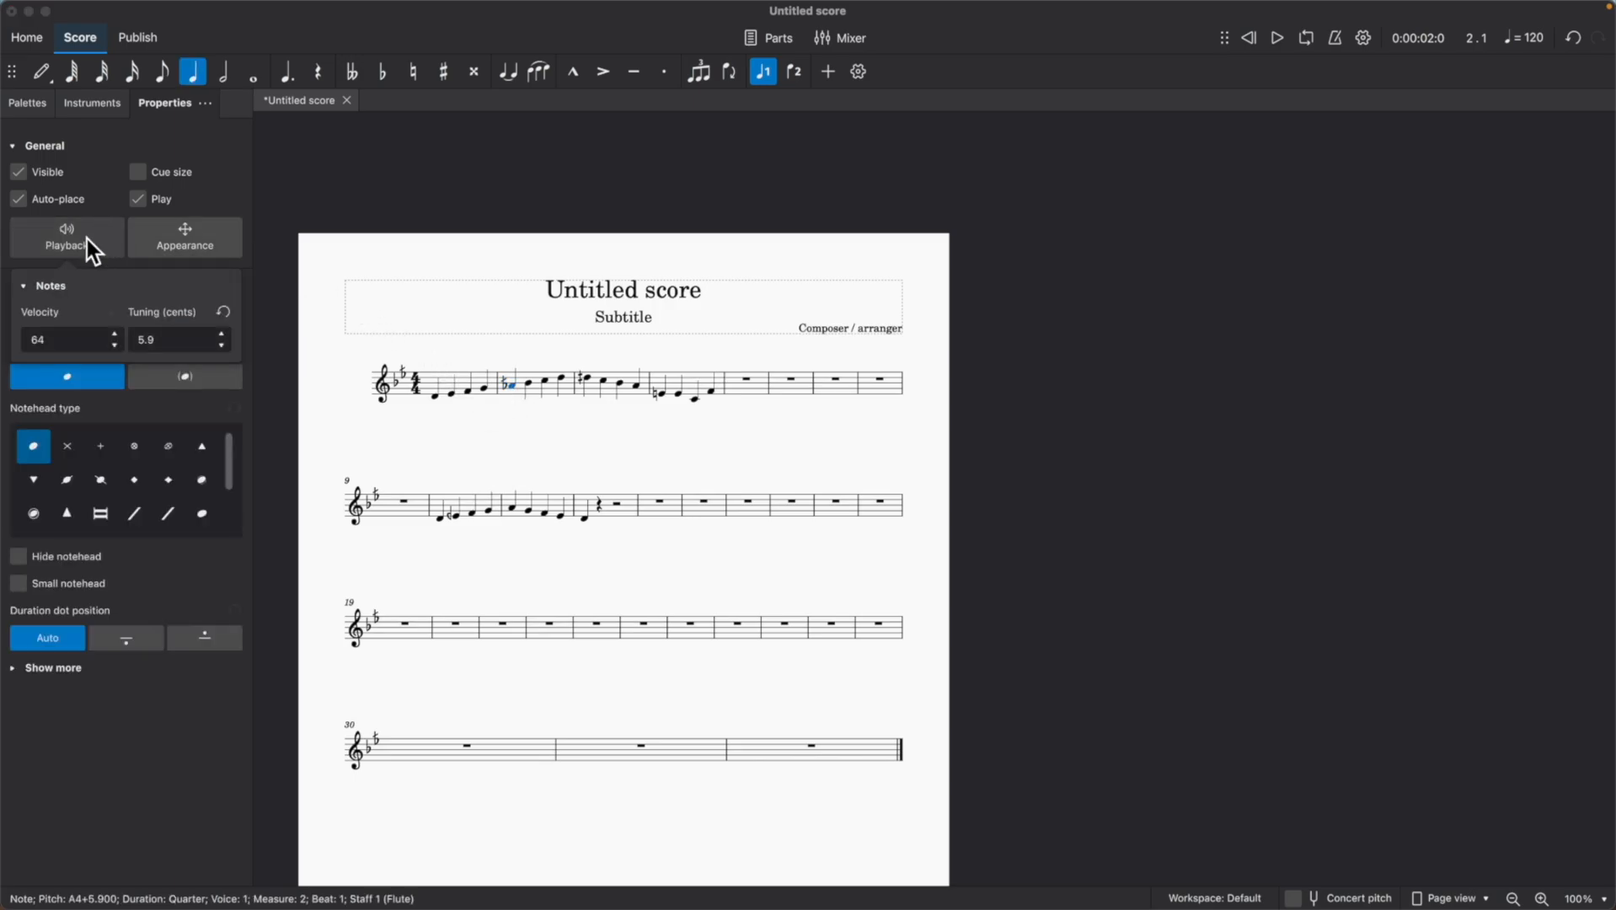
double_click(175, 333)
key("BackSpace")
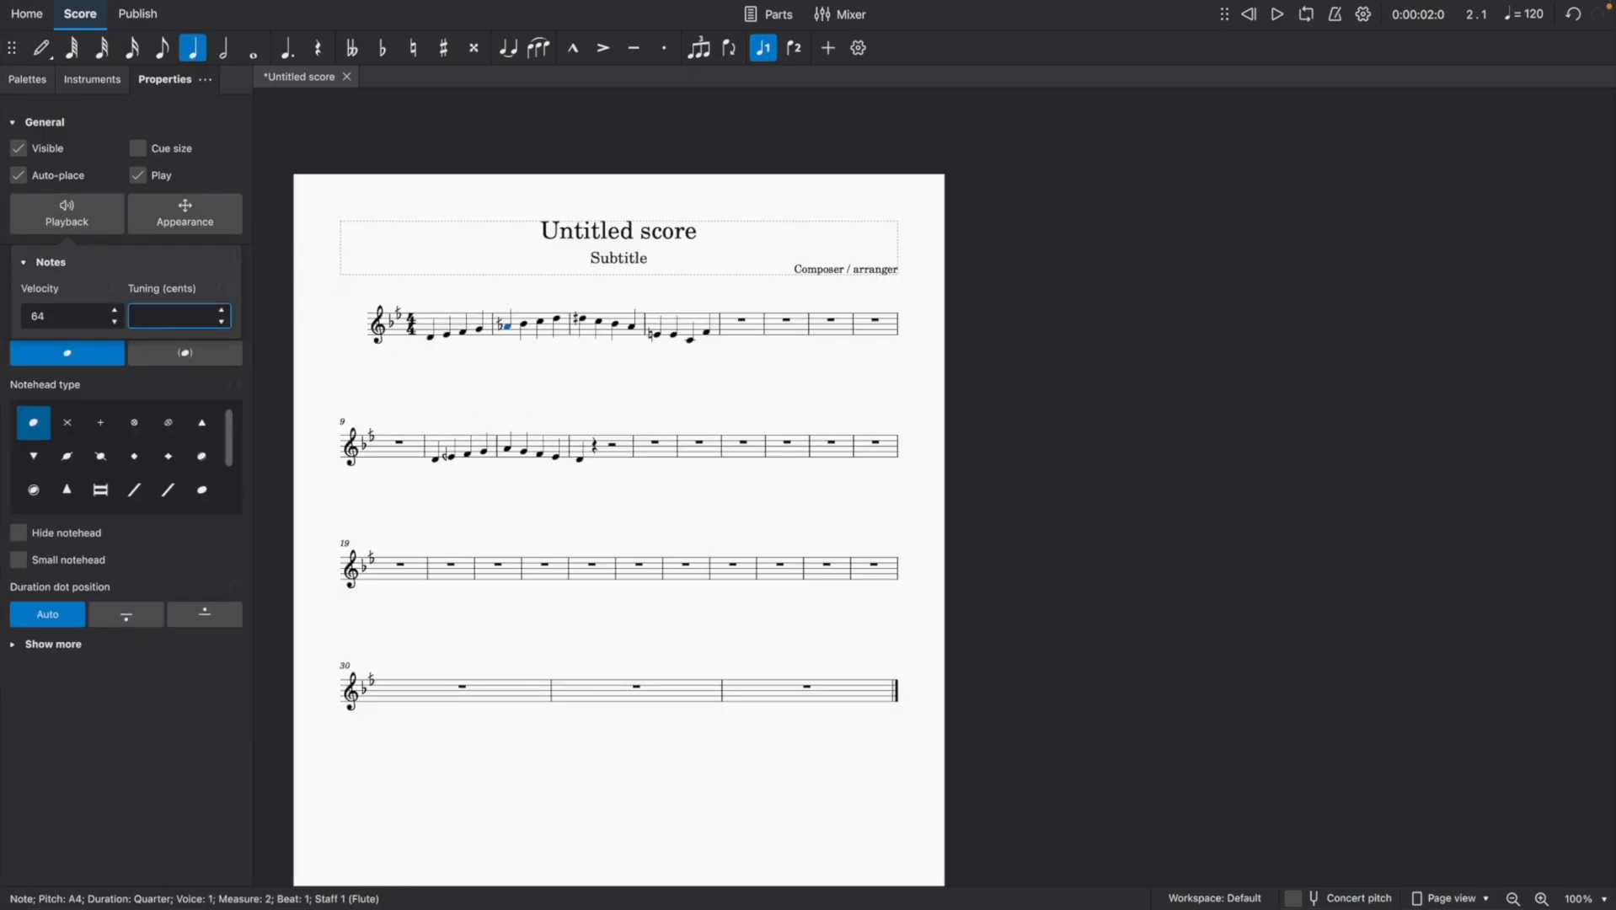
type("-567")
key("BackSpace")
type(".7")
left_click(429, 344)
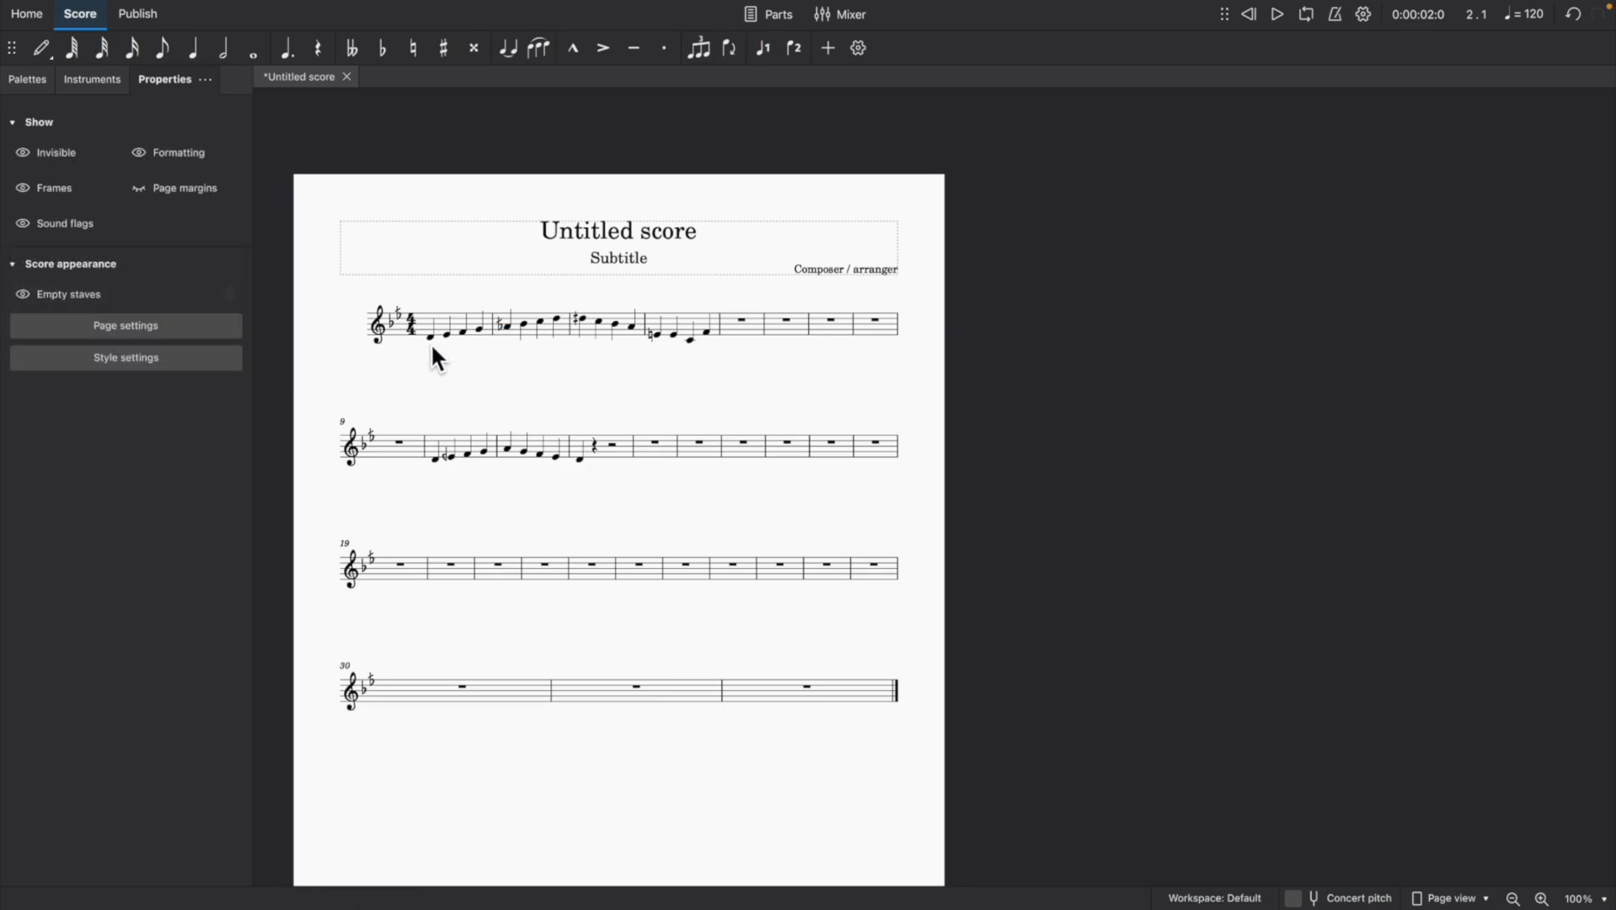
Play the score from the first note of measure 1 to hear the retuned A.
left_click(430, 335)
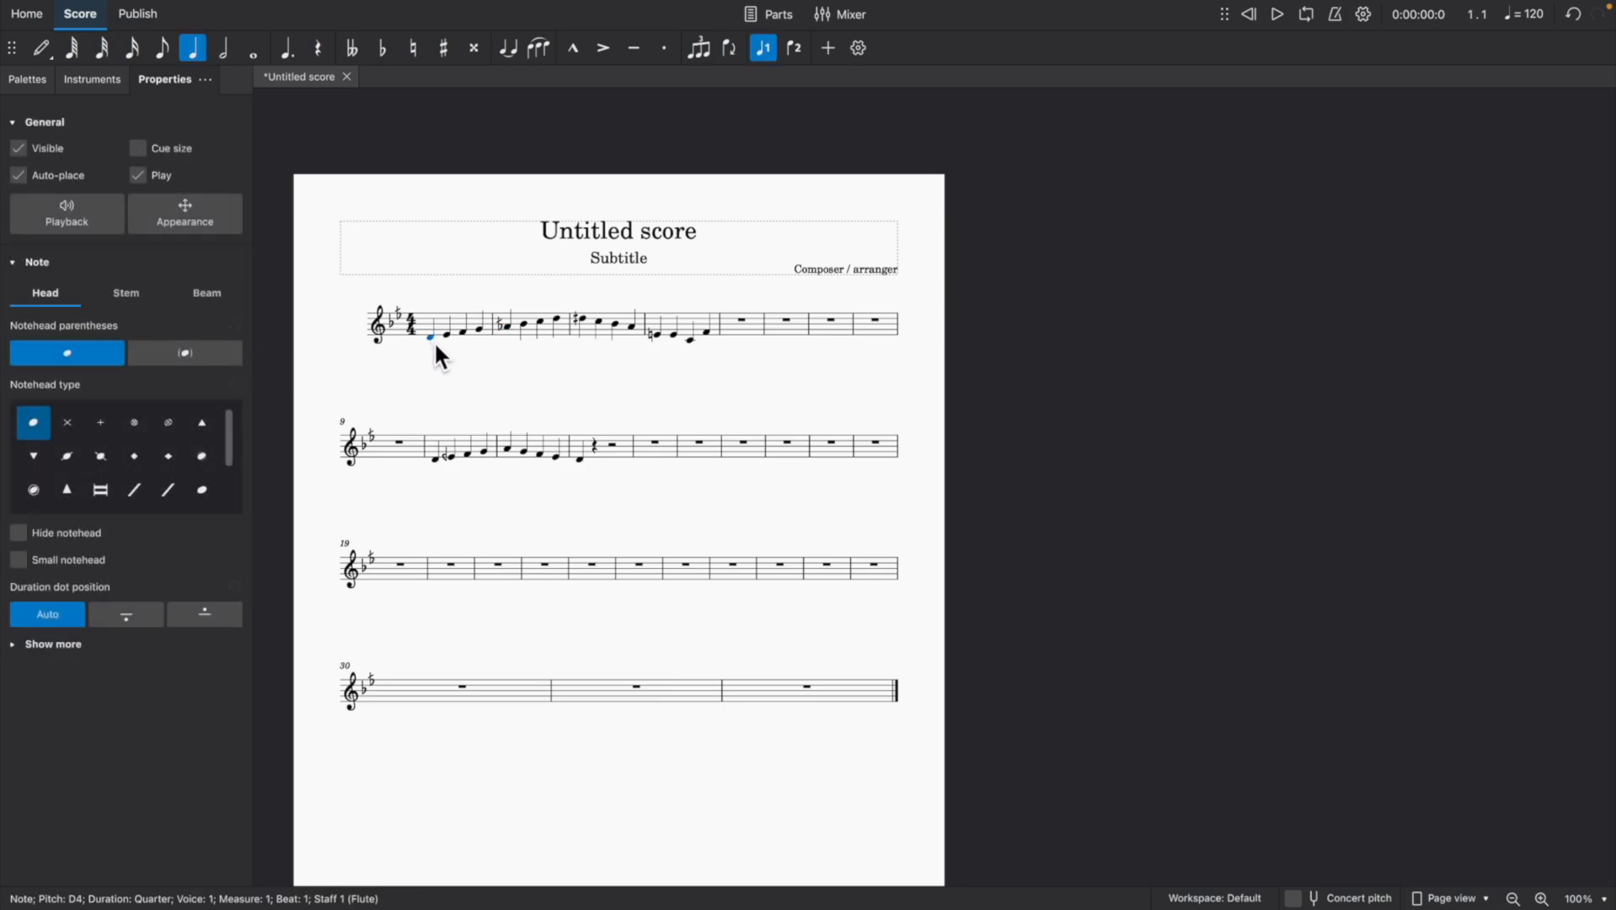
left_click(1277, 11)
left_click(1277, 11)
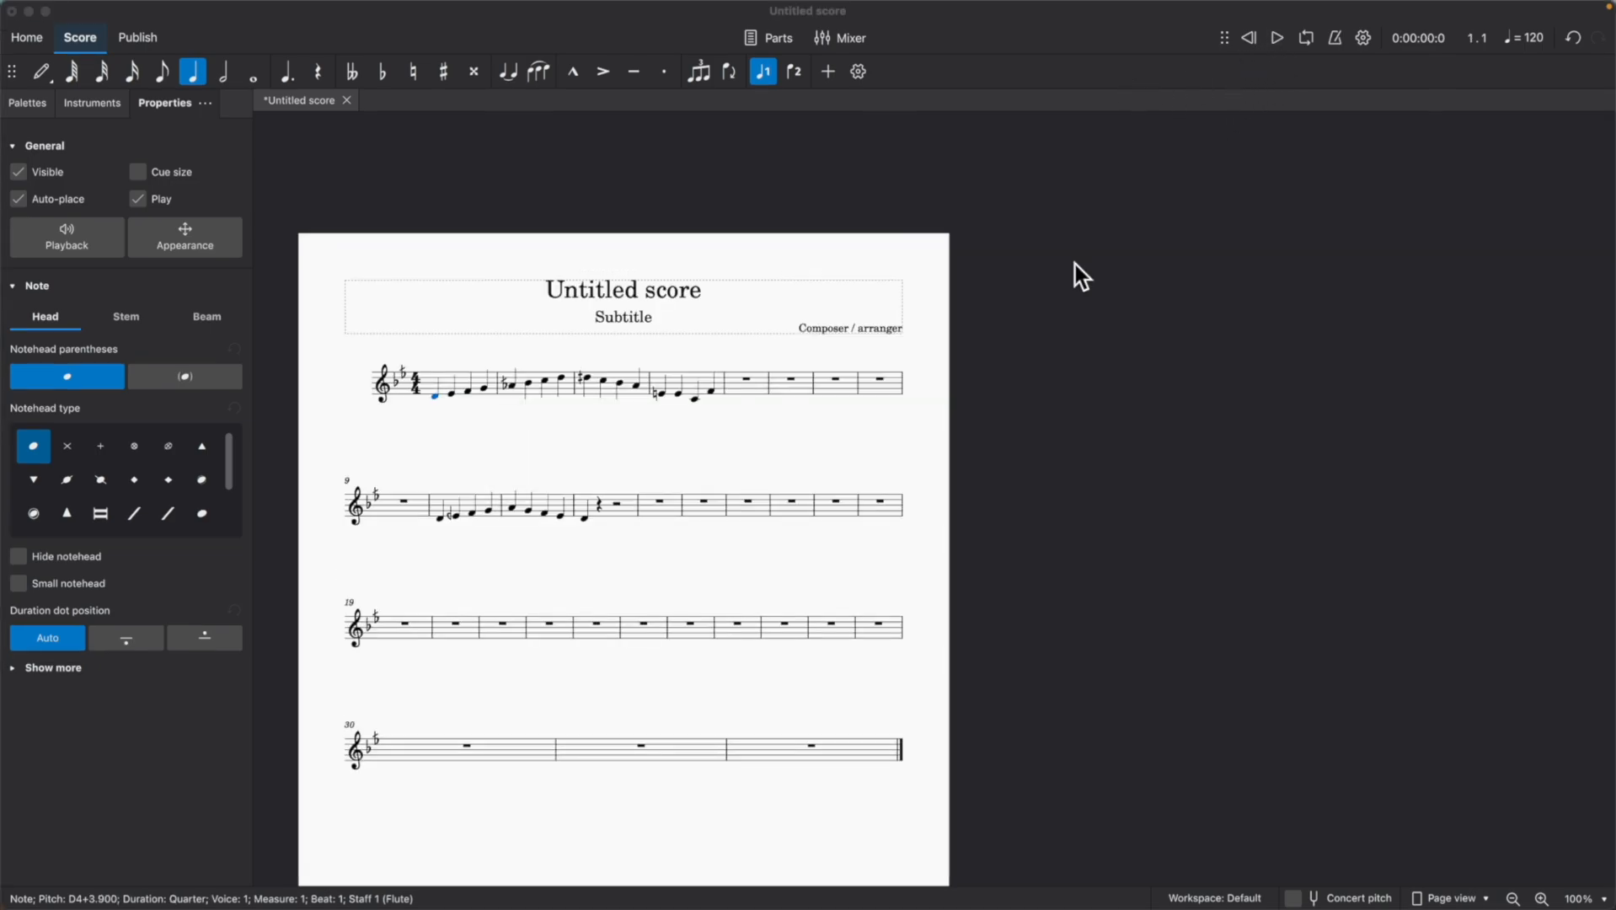
Review the file formats available for exporting the score, then close the export settings without exporting.
mouse_move(110, 2)
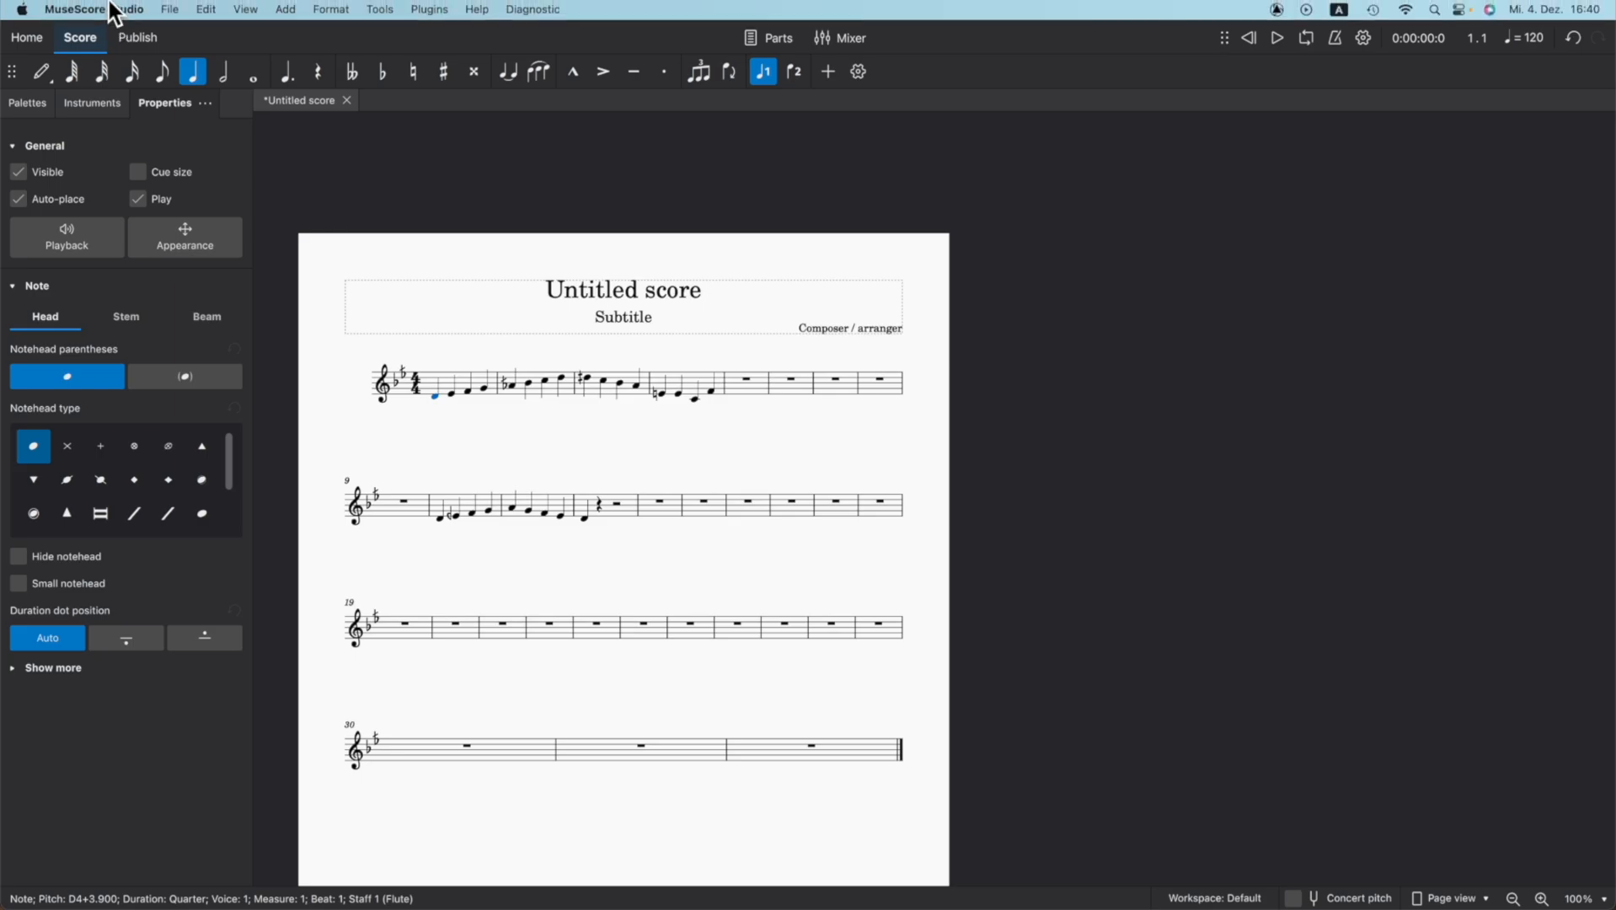
left_click(170, 10)
left_click(226, 257)
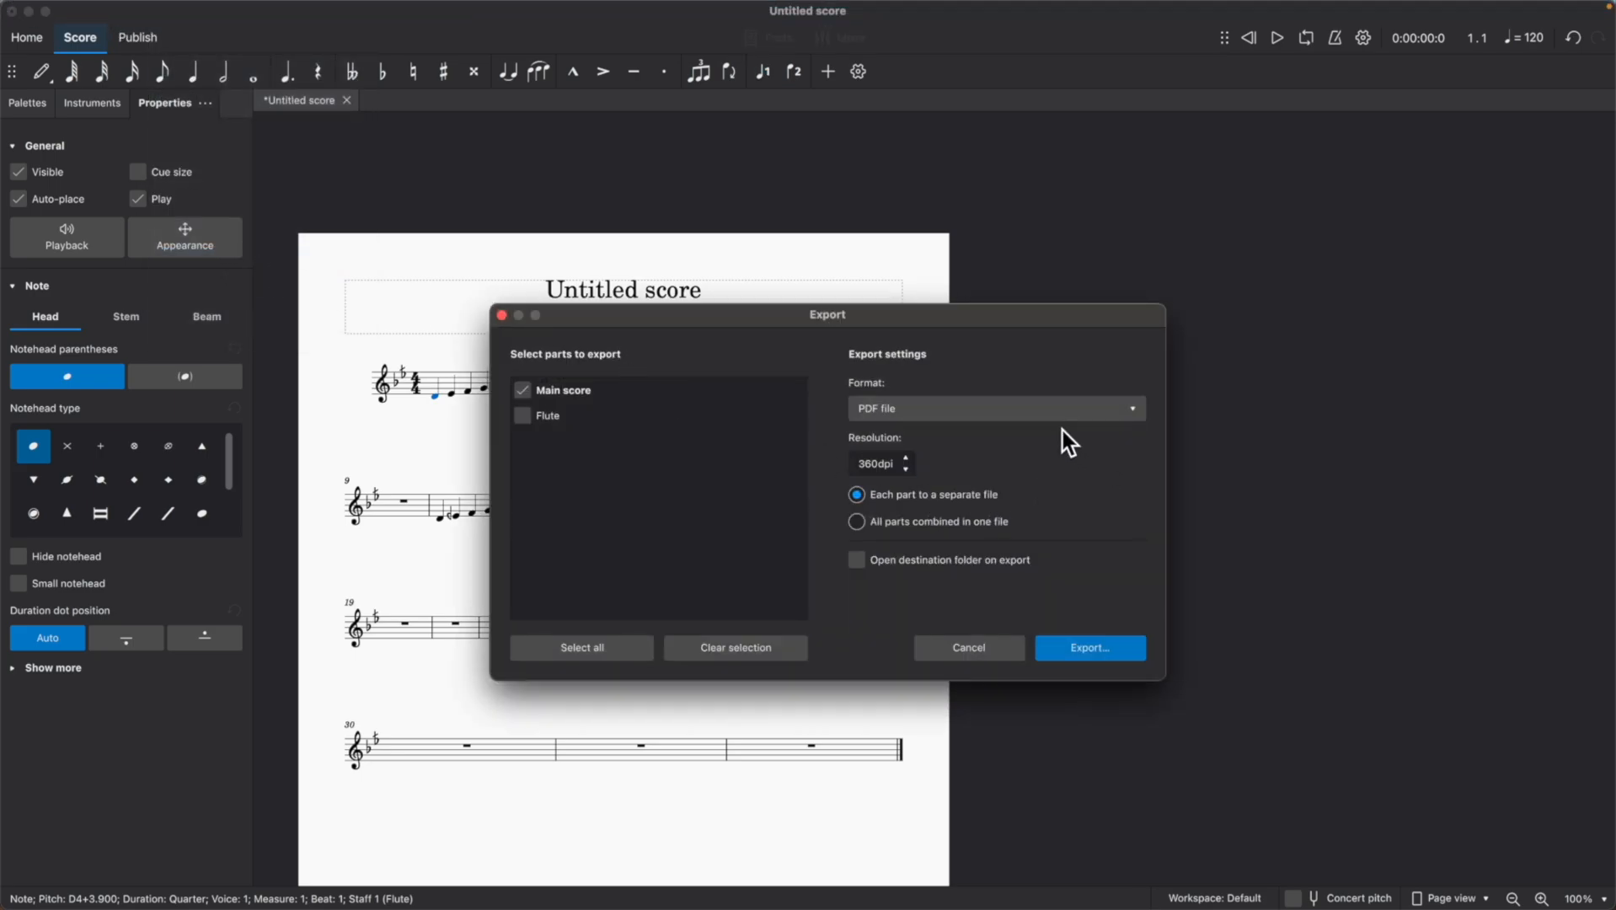
left_click(1139, 422)
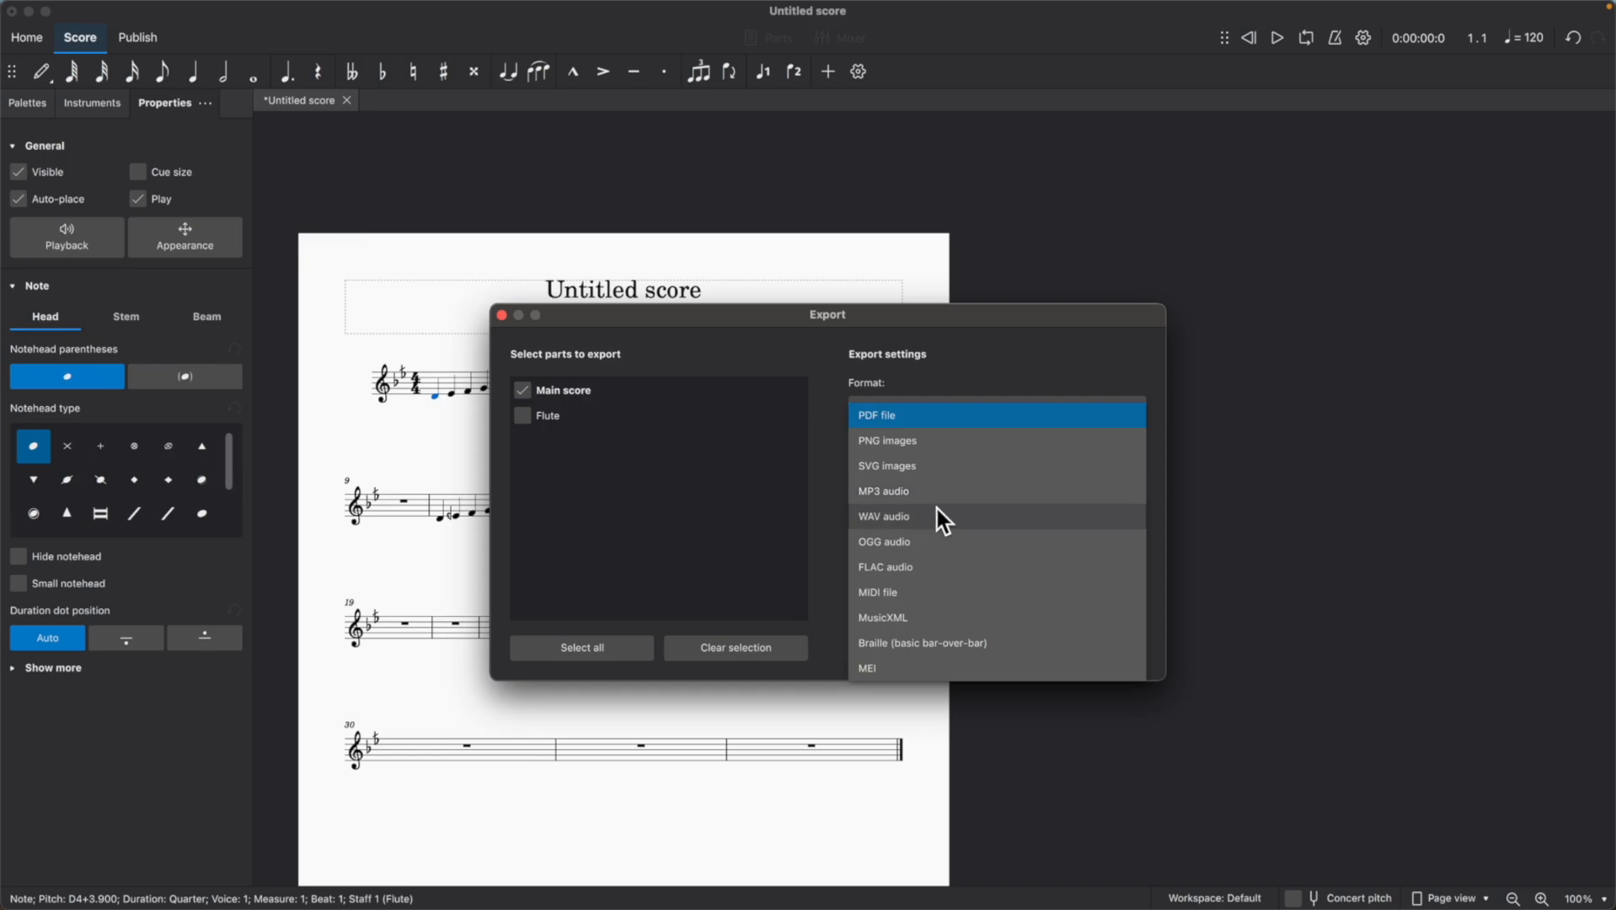
left_click(502, 316)
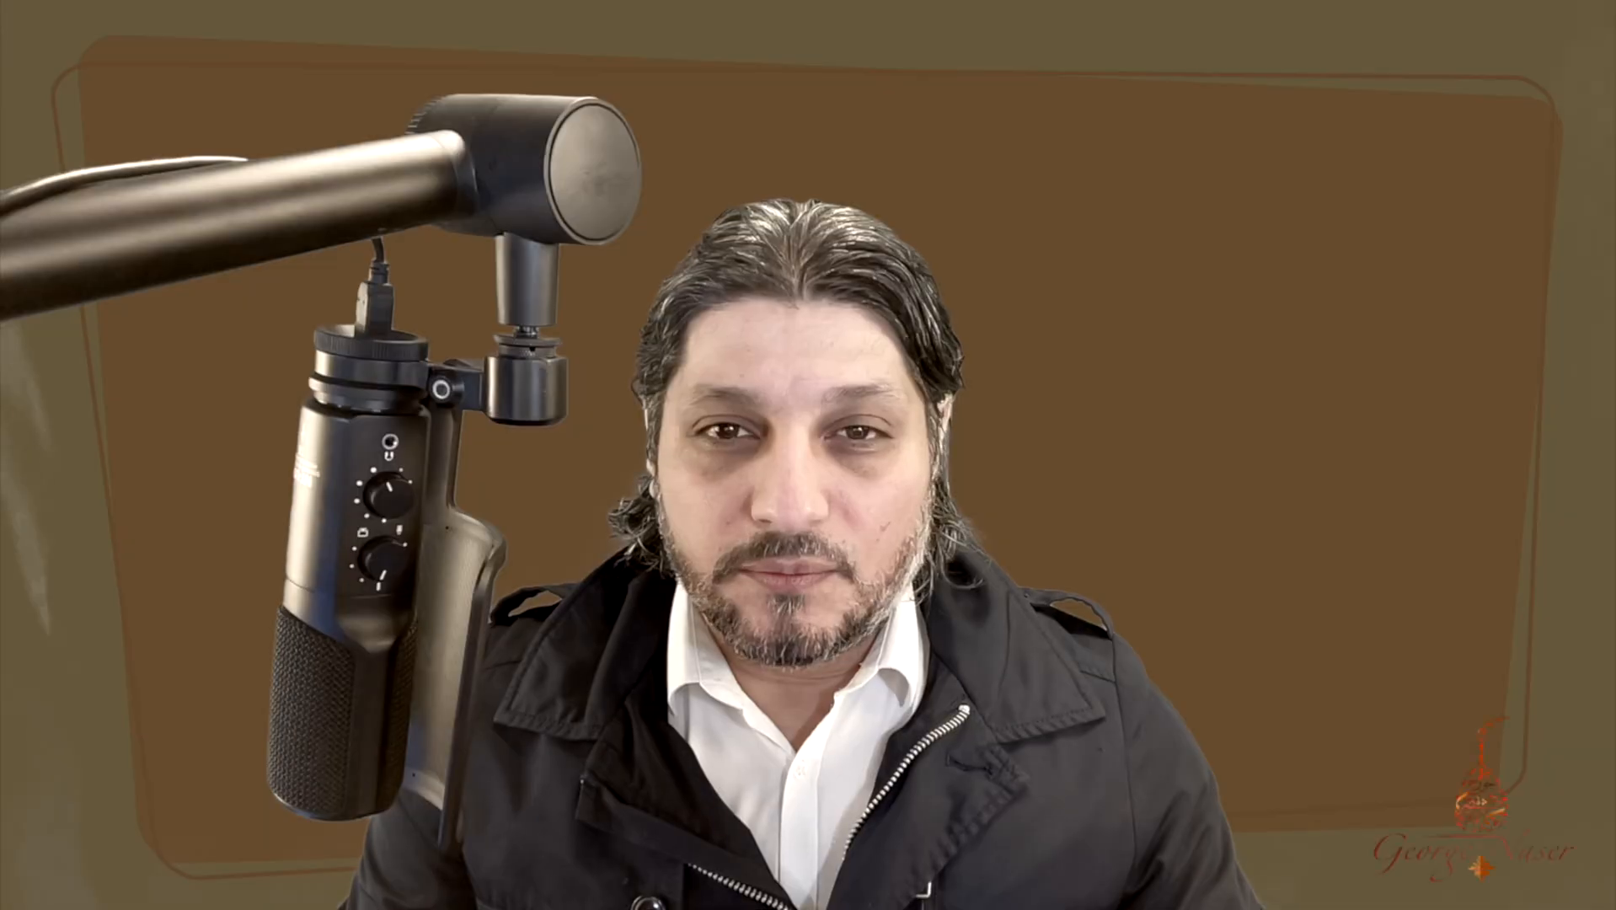